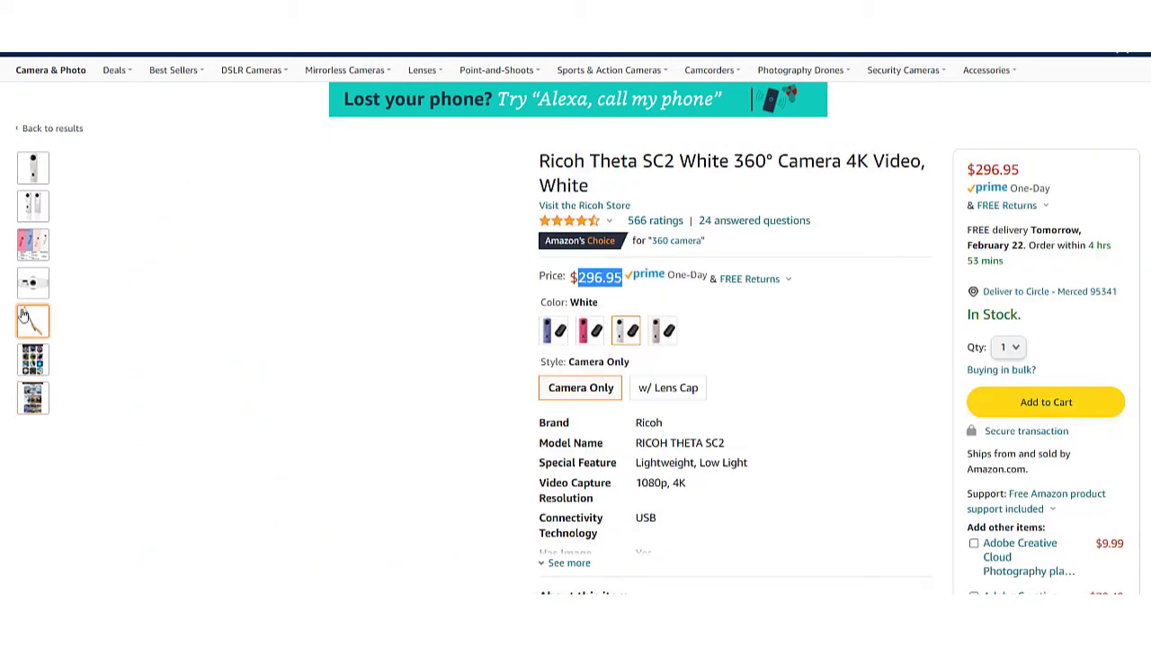
mouse_move(27, 319)
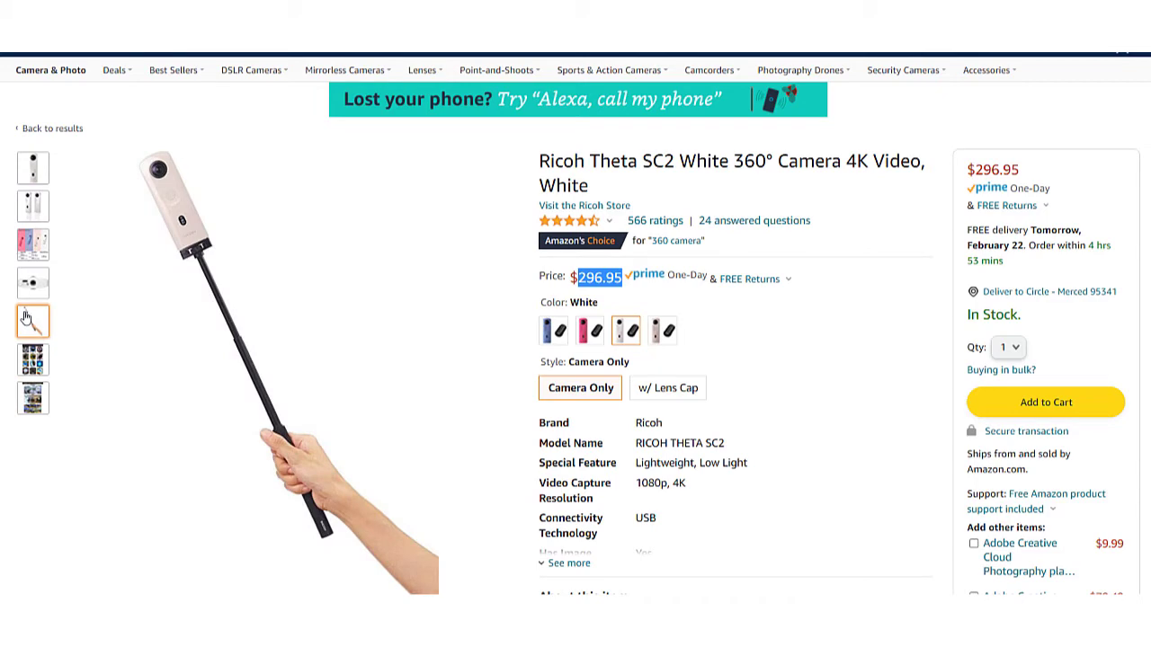
click(881, 335)
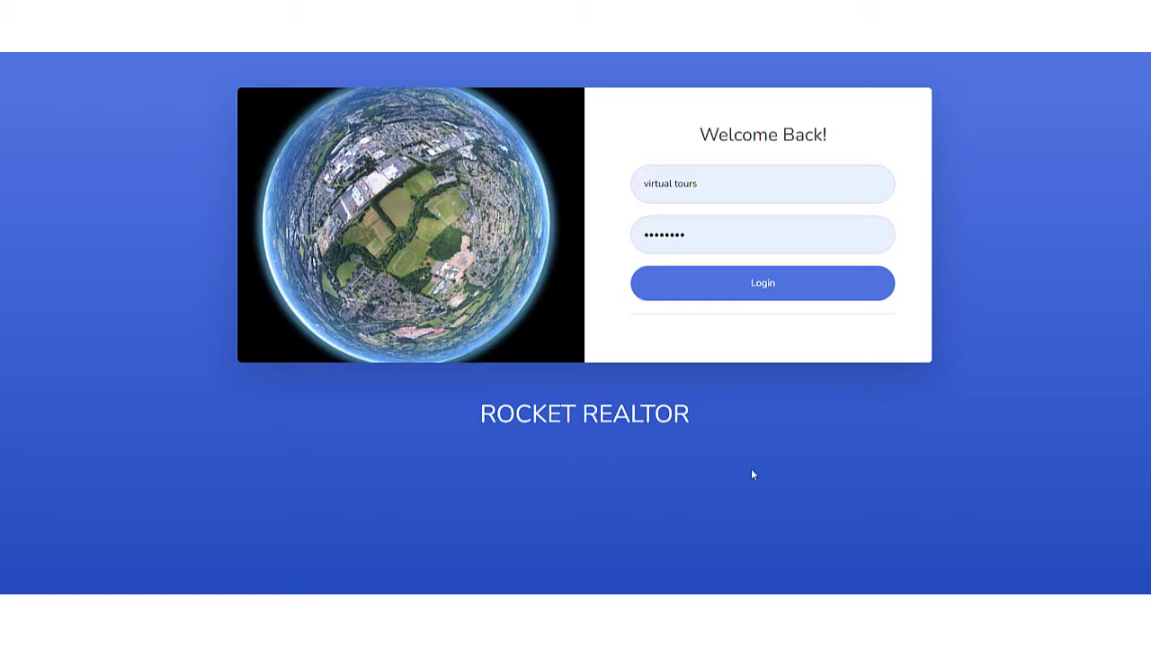
Log in to Rocket Realtor with the prefilled credentials and open the list of virtual tours.
click(745, 294)
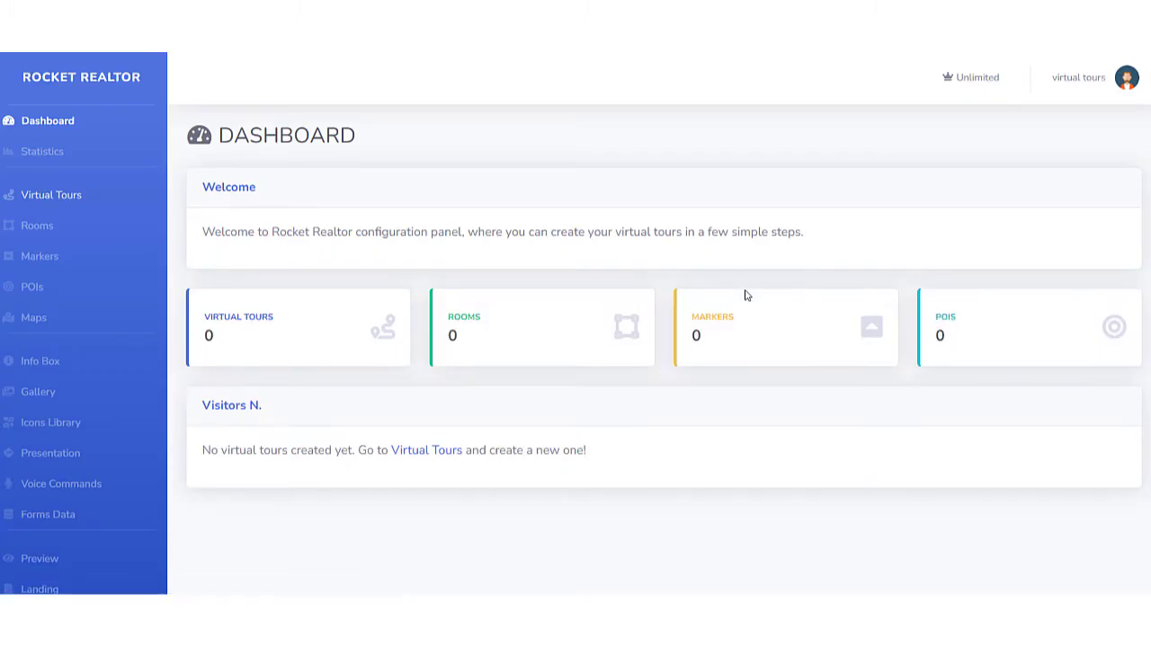
click(51, 197)
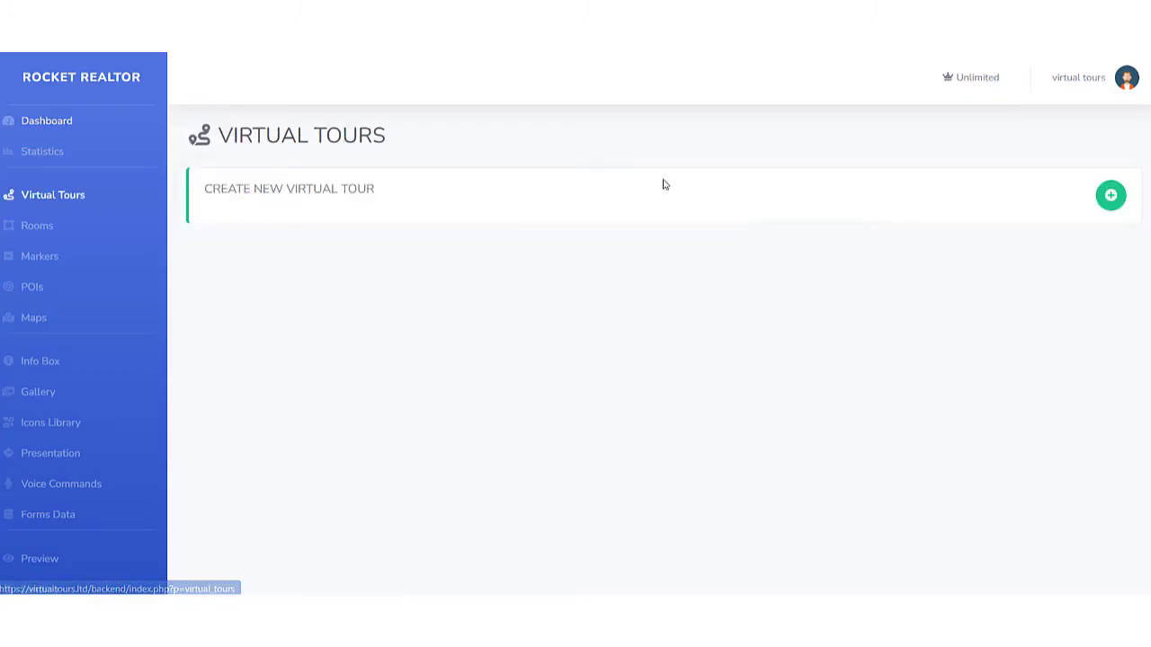
Create a new virtual tour named "abc address", keeping "virtual tours" as the author.
click(1111, 197)
click(501, 173)
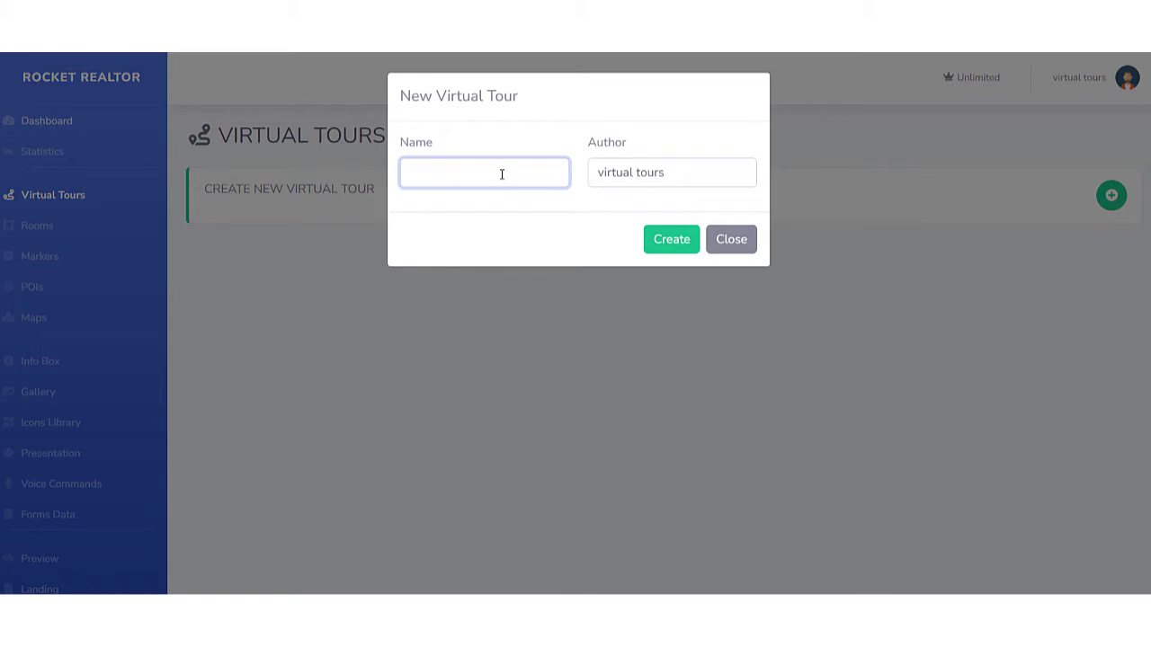
text(abc address)
drag(667, 177, 546, 174)
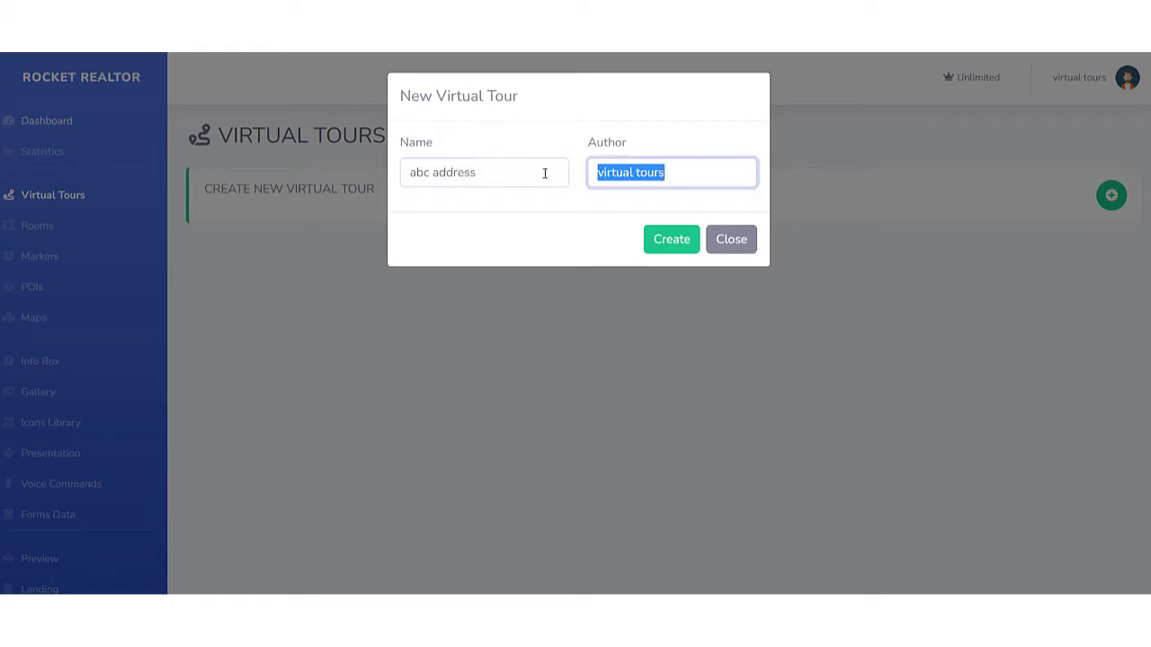
click(602, 115)
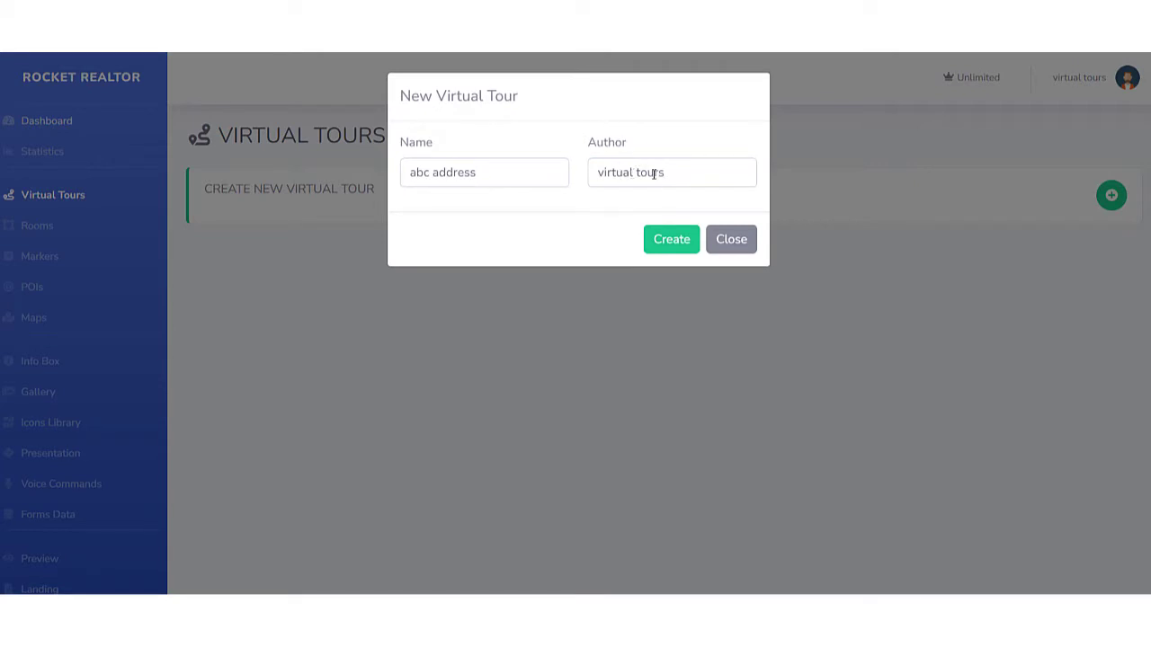
drag(672, 174, 591, 171)
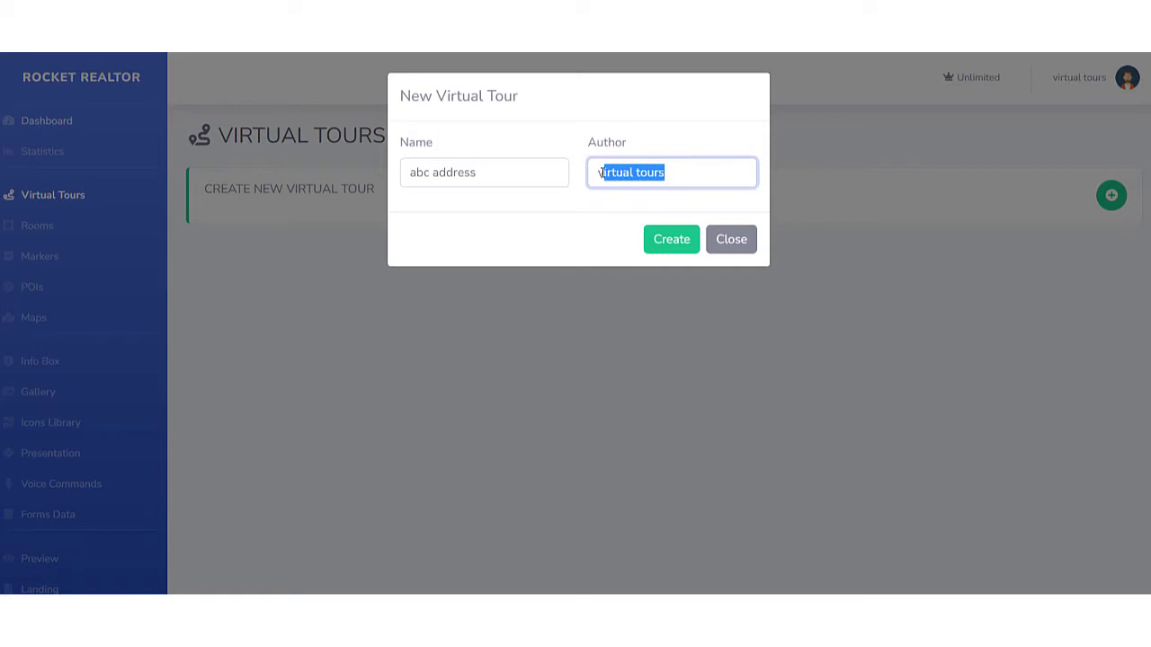
click(674, 243)
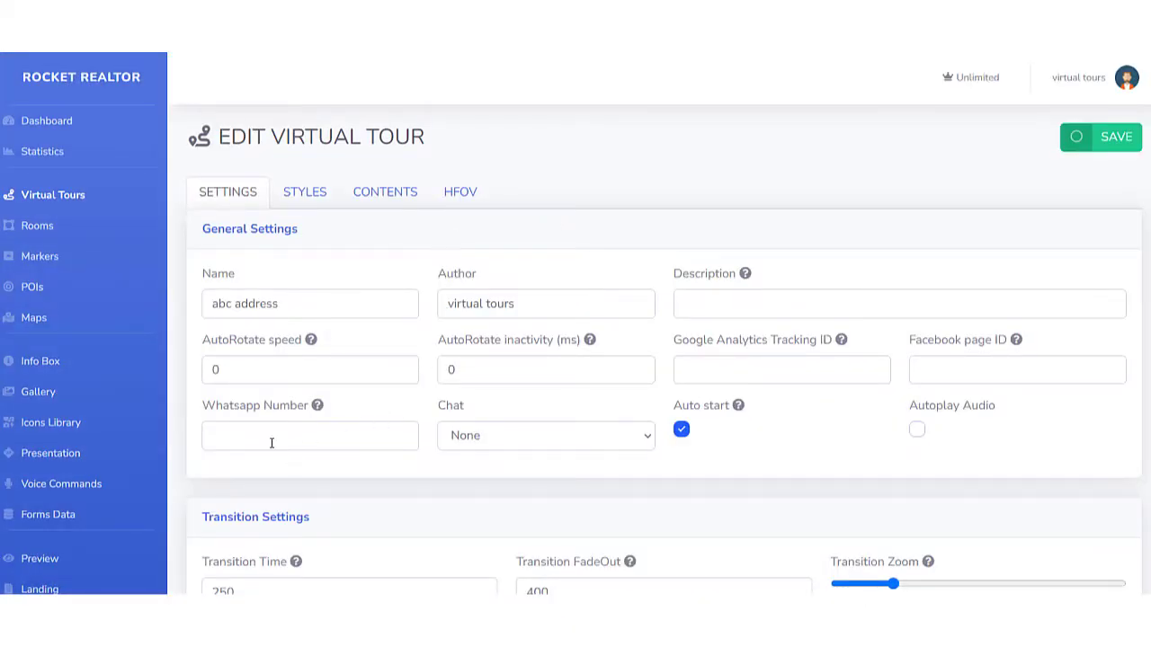
Examine the tour's general settings, including WhatsApp number, chat choices and description, and its transition and performance settings.
mouse_move(320, 407)
click(222, 437)
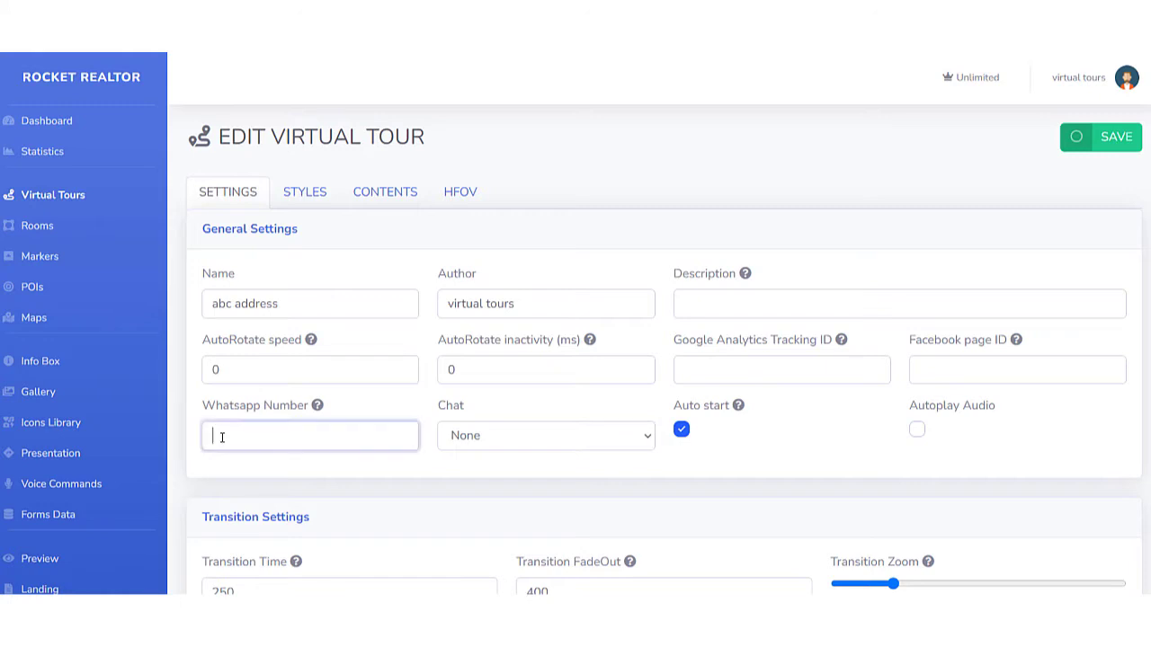
click(544, 438)
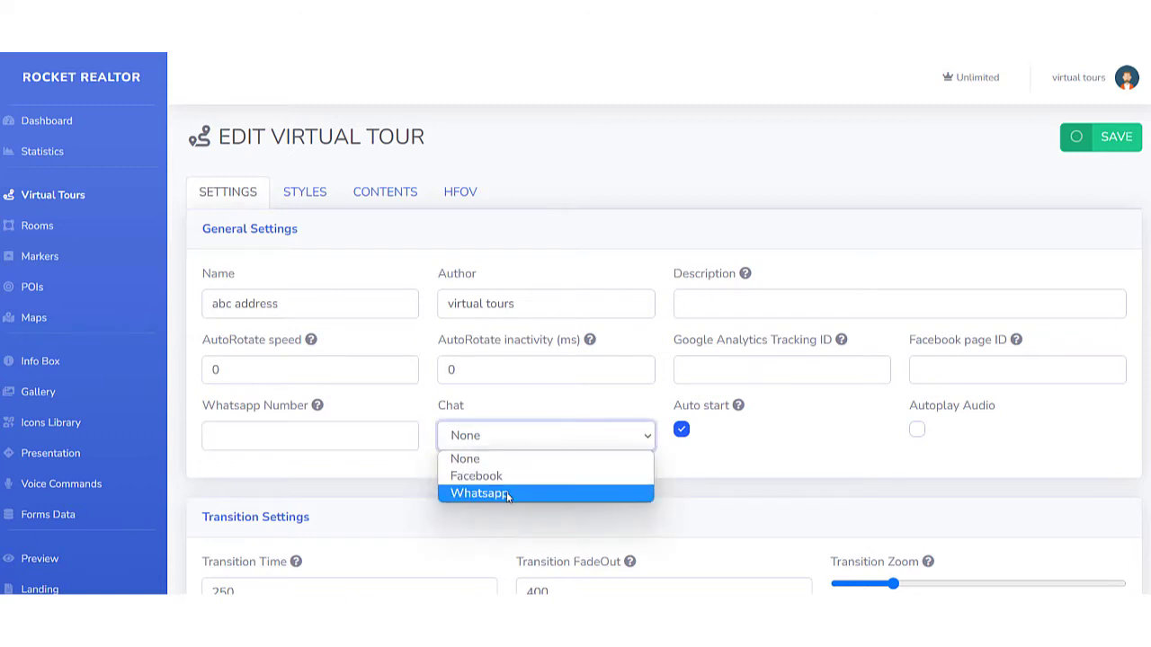
click(518, 401)
click(513, 395)
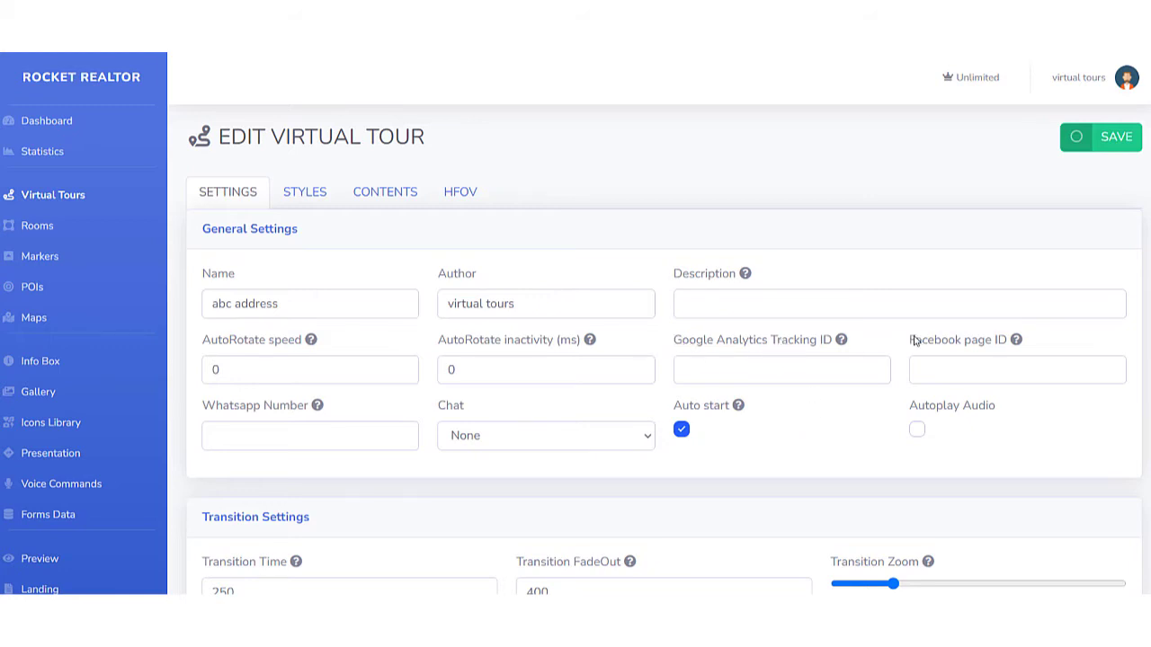
click(917, 305)
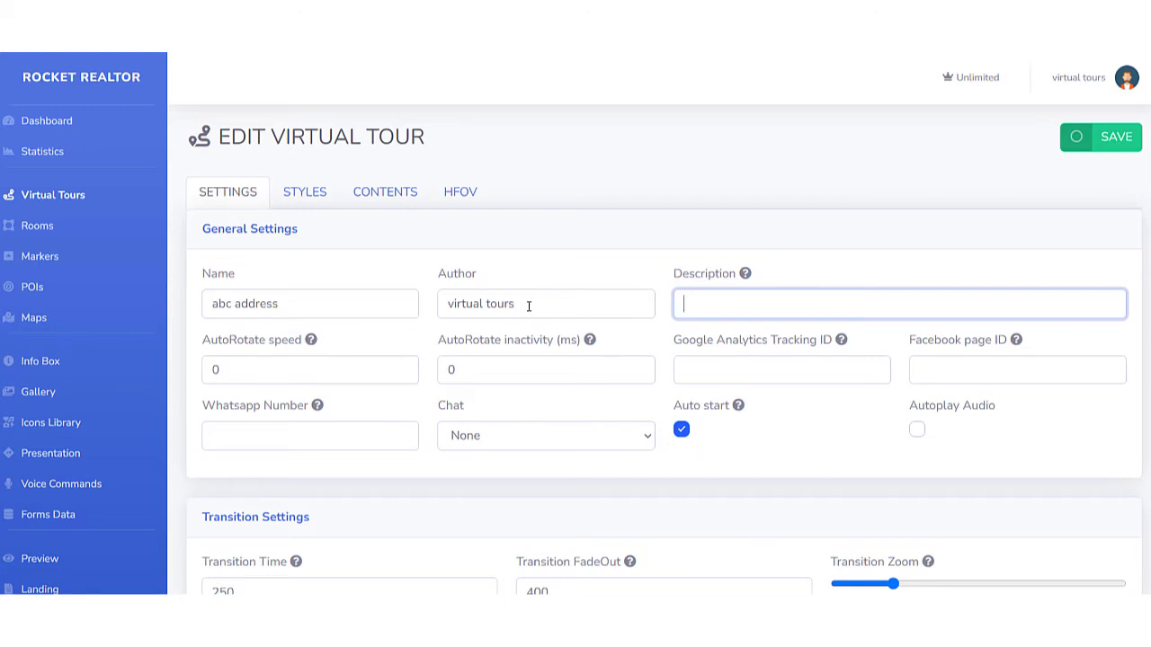
drag(539, 303, 428, 307)
click(409, 266)
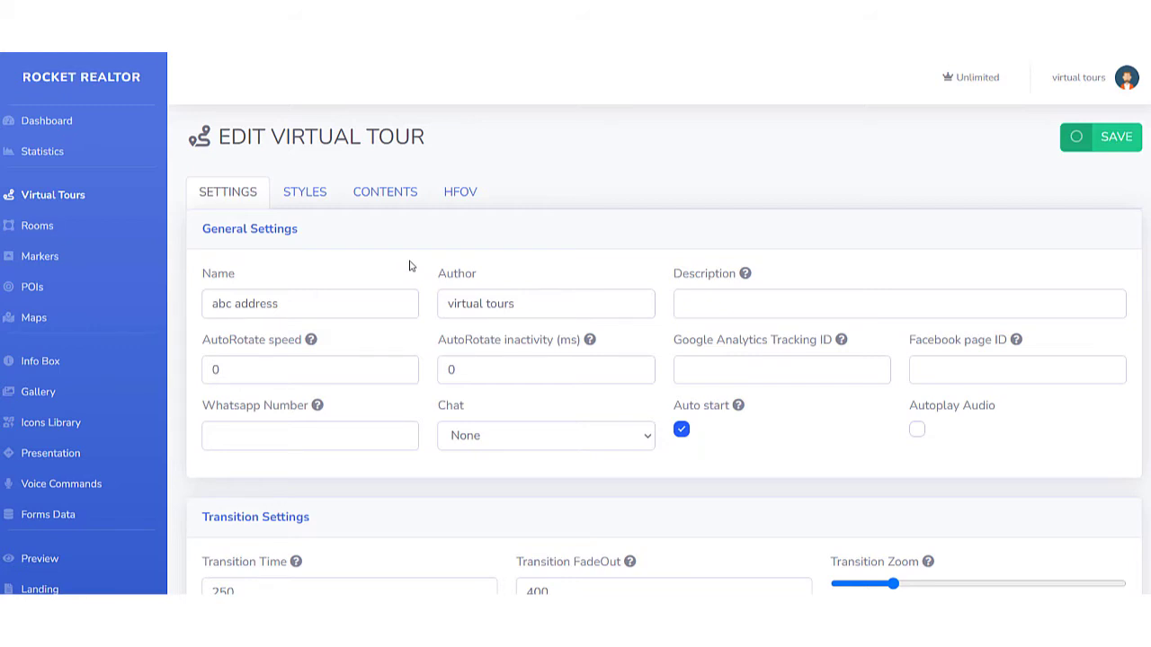
scroll(417, 288, down, 3)
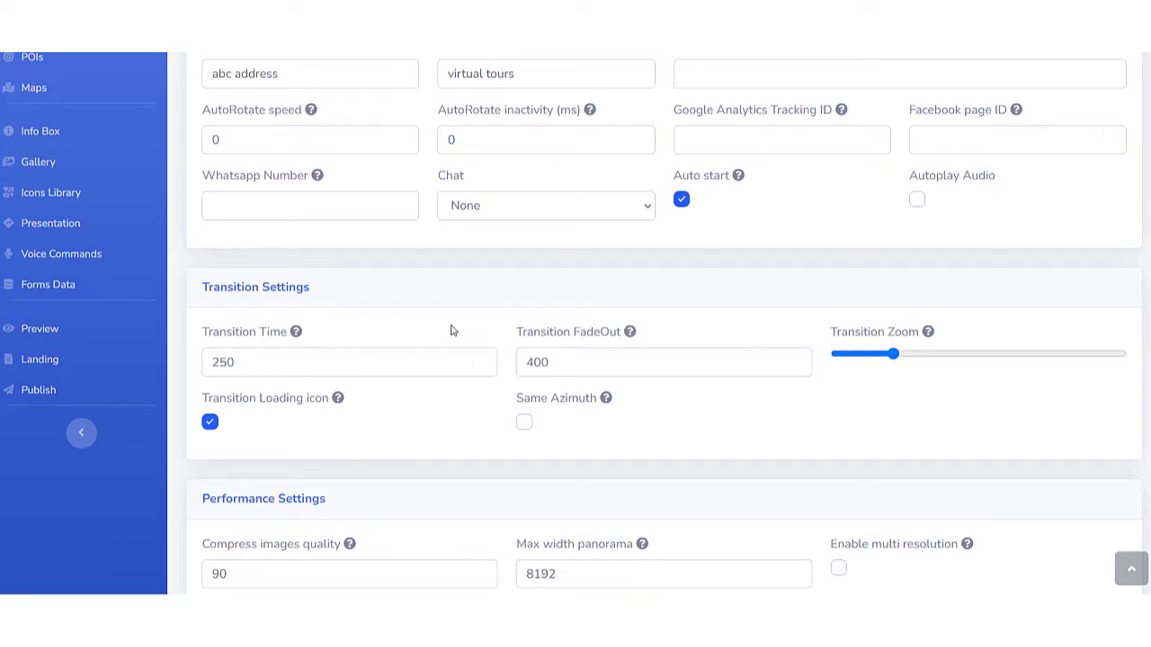
scroll(452, 330, down, 2)
scroll(471, 388, up, 3)
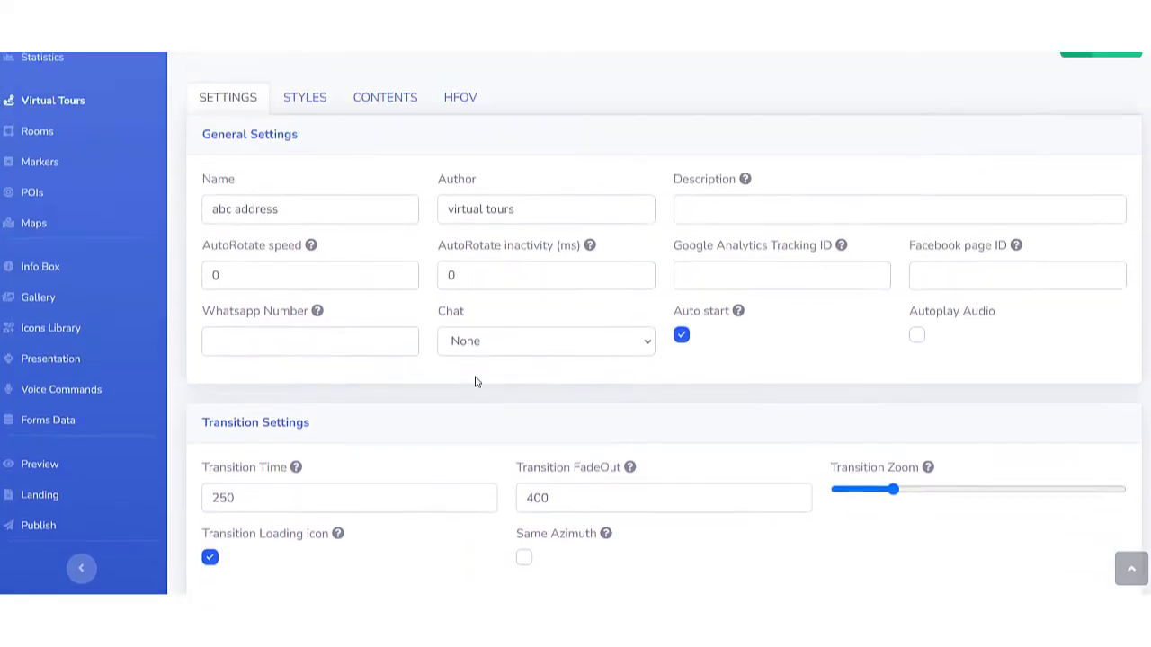
scroll(475, 383, up, 1)
Enable Live Session in the tour's style settings and review the default marker and POI settings.
click(306, 194)
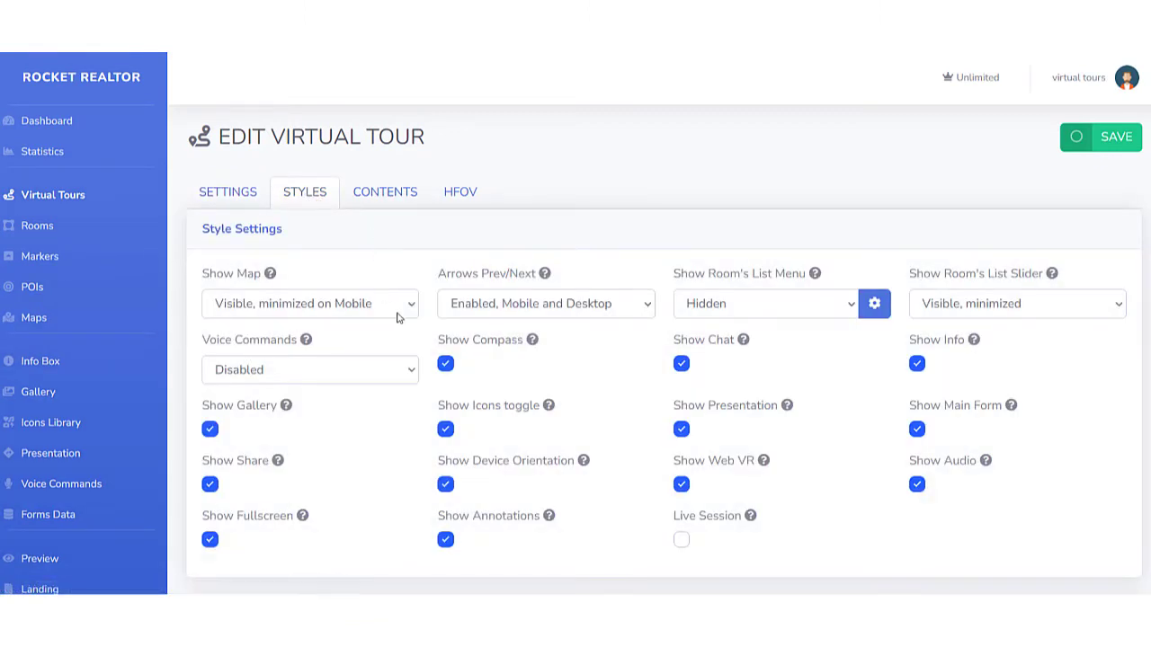
click(682, 540)
scroll(558, 396, down, 3)
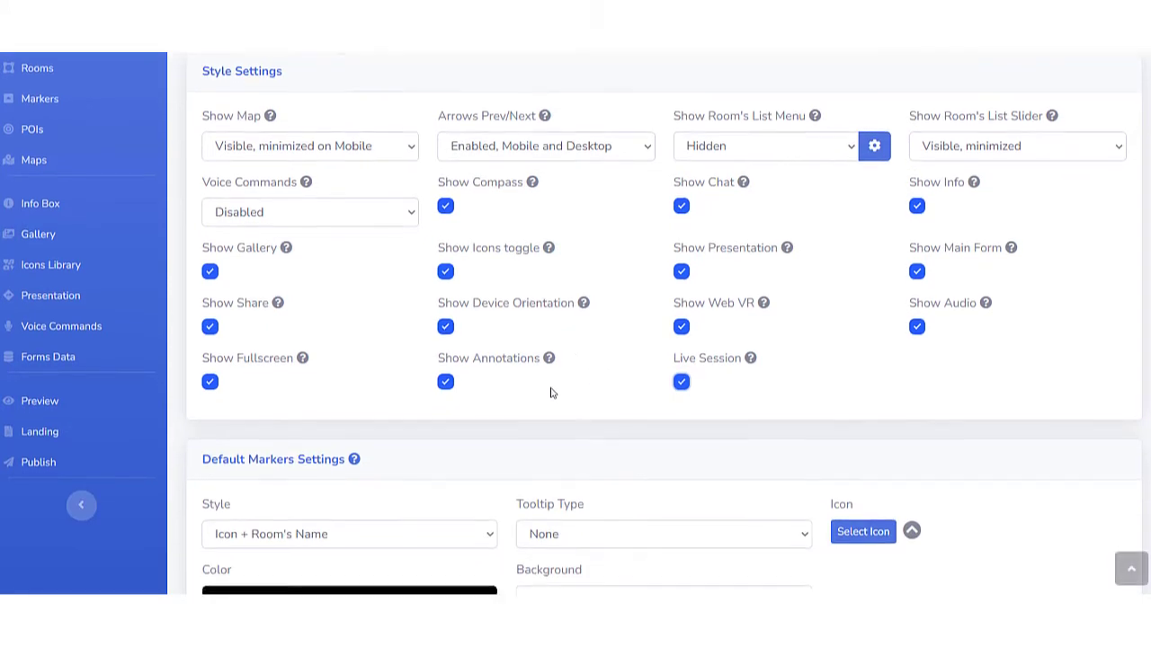
scroll(504, 409, down, 1)
scroll(385, 441, down, 2)
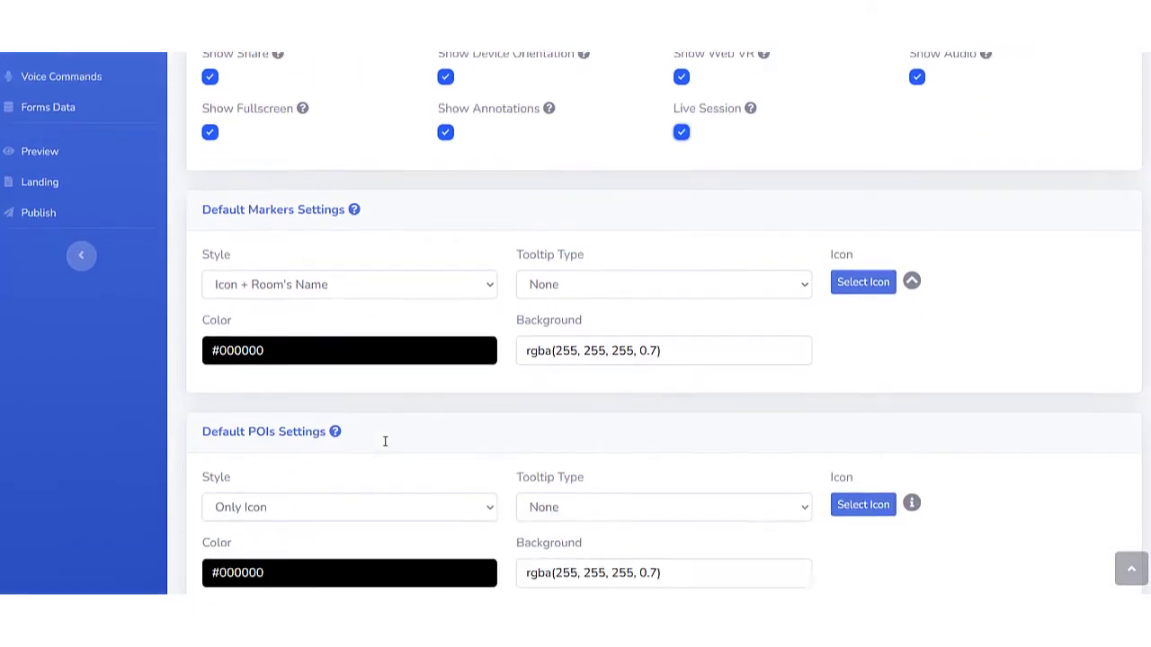
scroll(466, 430, up, 6)
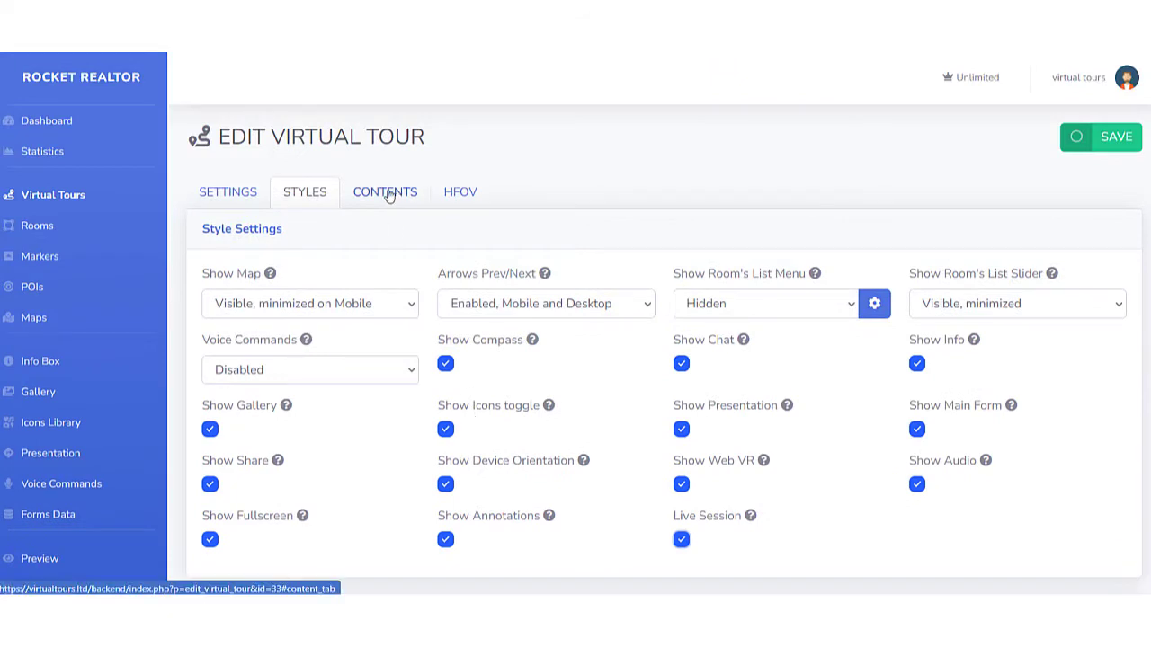
Examine the background, logo, nadir logo, intro image and song upload options in the tour's contents.
click(389, 196)
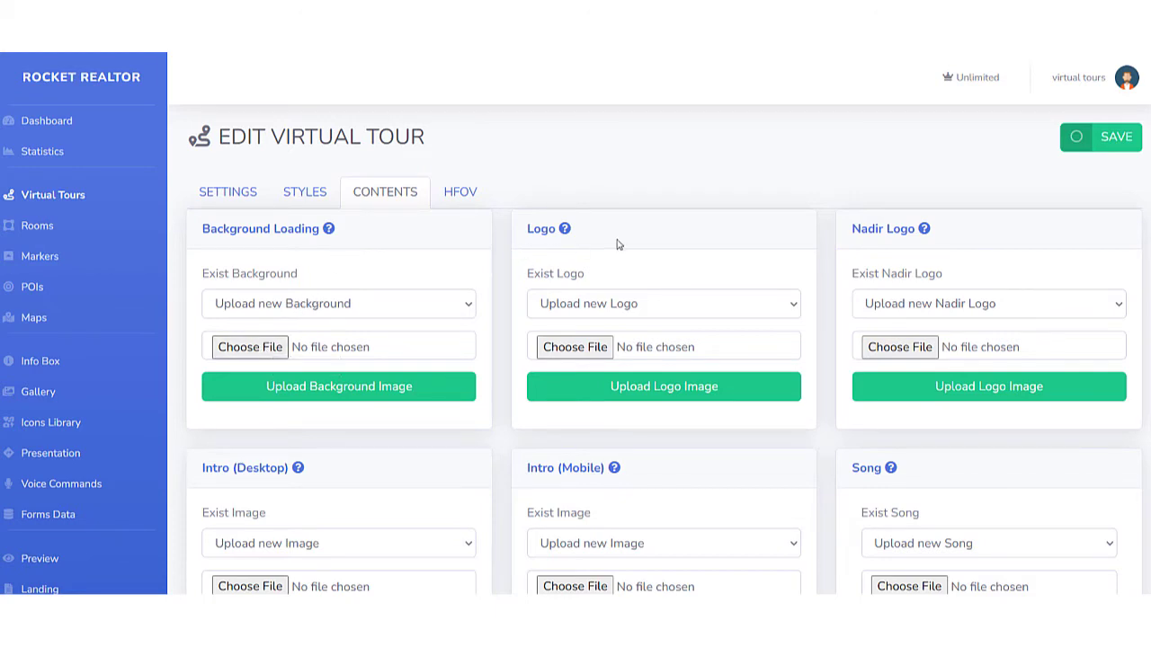
mouse_move(926, 231)
scroll(539, 358, down, 1)
scroll(428, 347, down, 1)
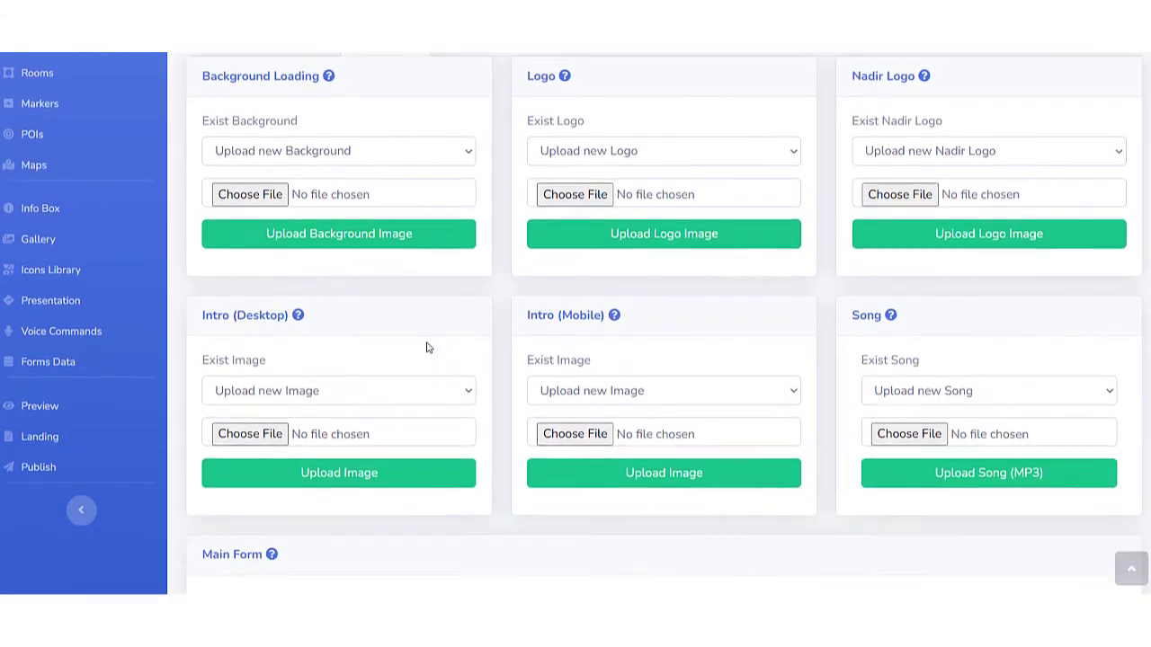
mouse_move(615, 316)
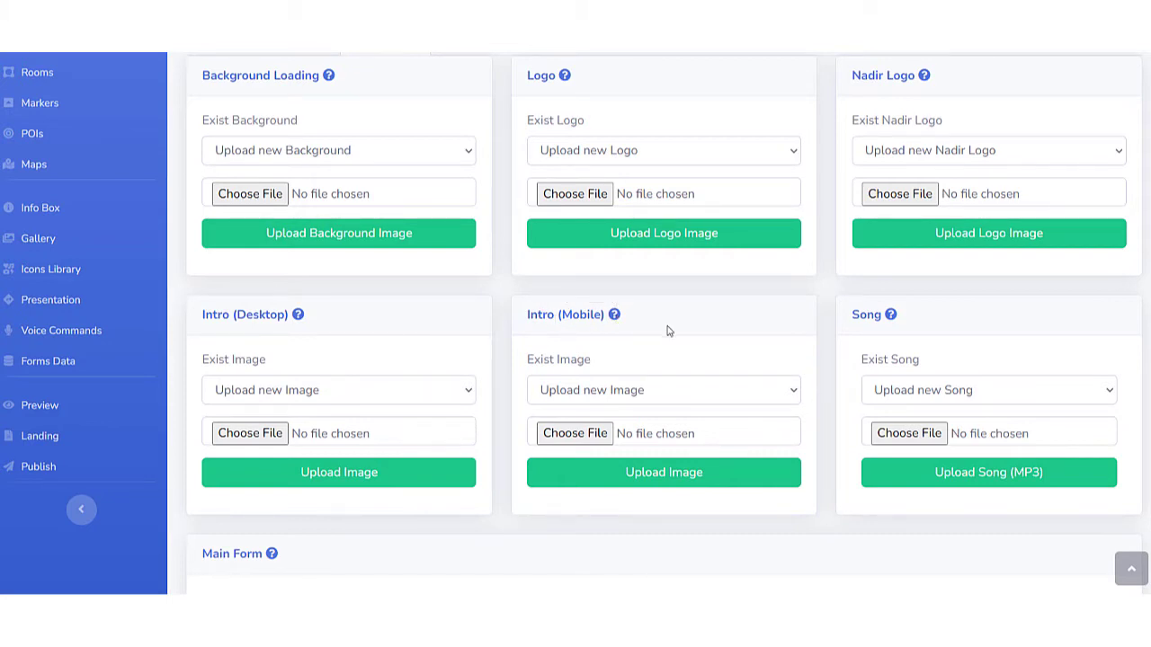
scroll(846, 363, down, 1)
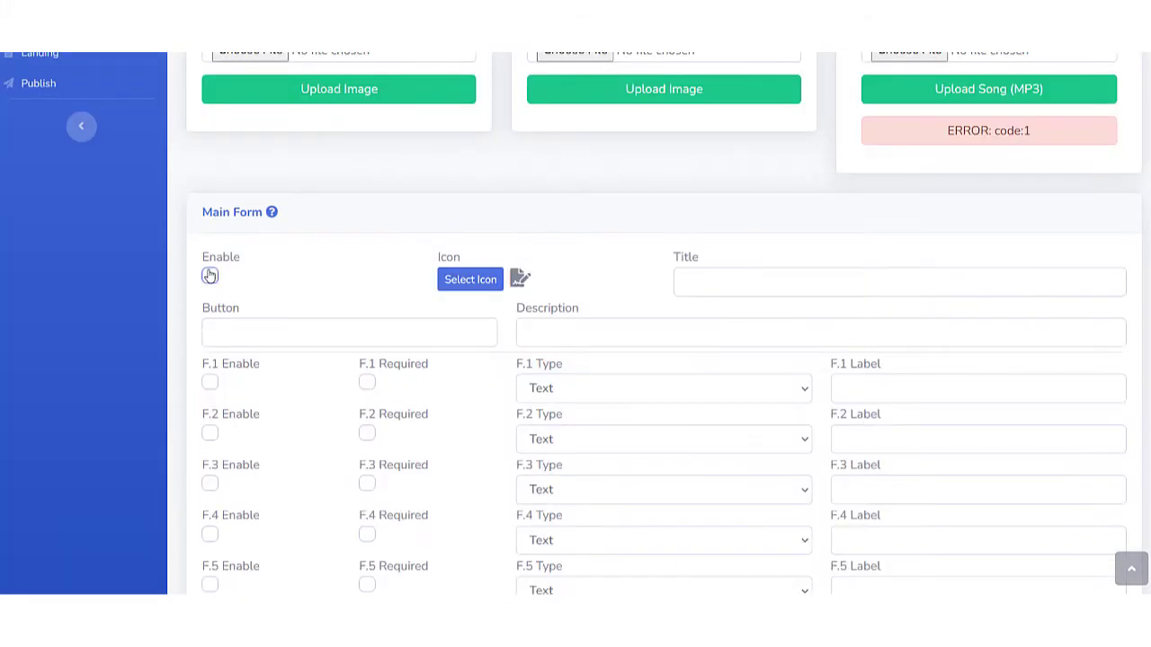
Enable the main form in the tour's contents and start editing its button text.
click(210, 276)
click(236, 328)
text(S)
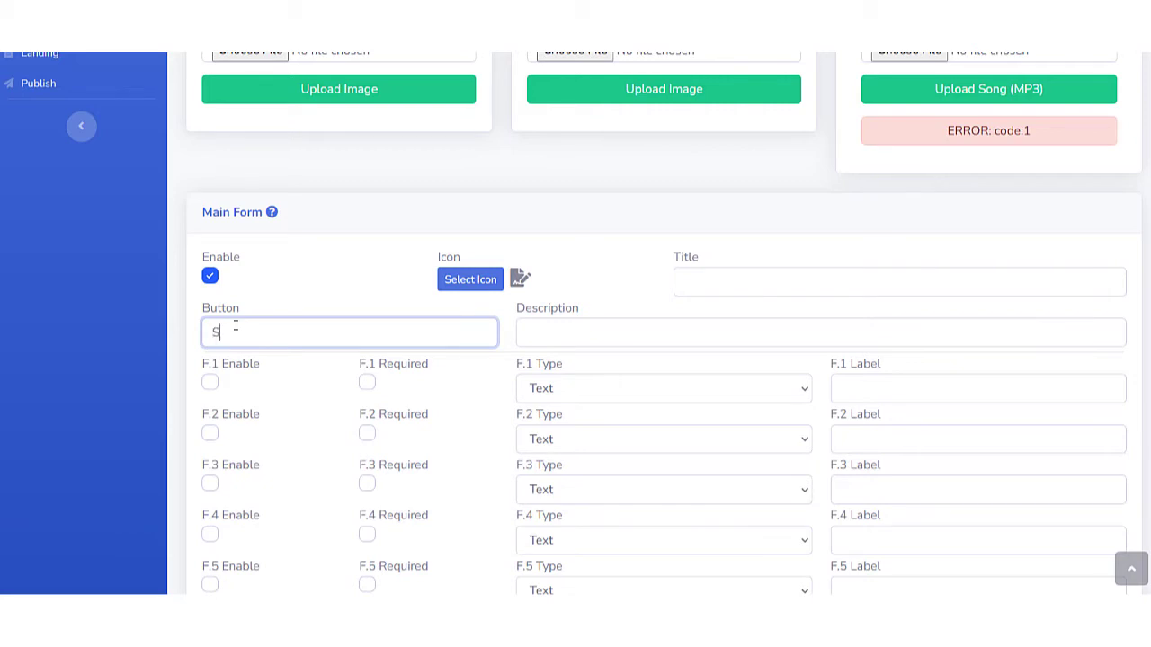
text(chedule tour)
key(BackSpace)
key(BackSpace)
key(BackSpace)
text(LIve)
key(BackSpace)
text(ive Tou)
text(r)
key(BackSpace)
key(BackSpace)
key(BackSpace)
key(BackSpace)
key(BackSpace)
key(BackSpace)
key(BackSpace)
key(BackSpace)
key(BackSpace)
key(BackSpace)
key(BackSpace)
key(BackSpace)
key(BackSpace)
key(BackSpace)
key(BackSpace)
key(BackSpace)
key(BackSpace)
key(BackSpace)
Set the main form's button text to "Place an Offer".
text(Place an Offer)
Set the main form's title to "Get Your Offer in Today!".
click(732, 284)
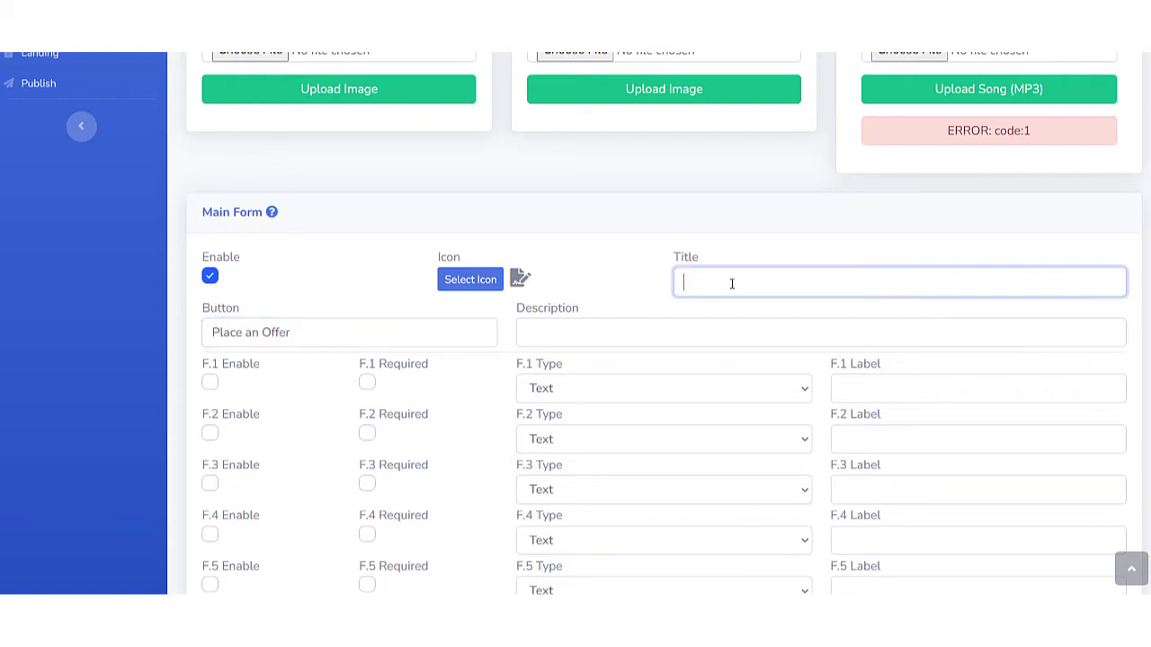
text(Get Your Offer in Today!)
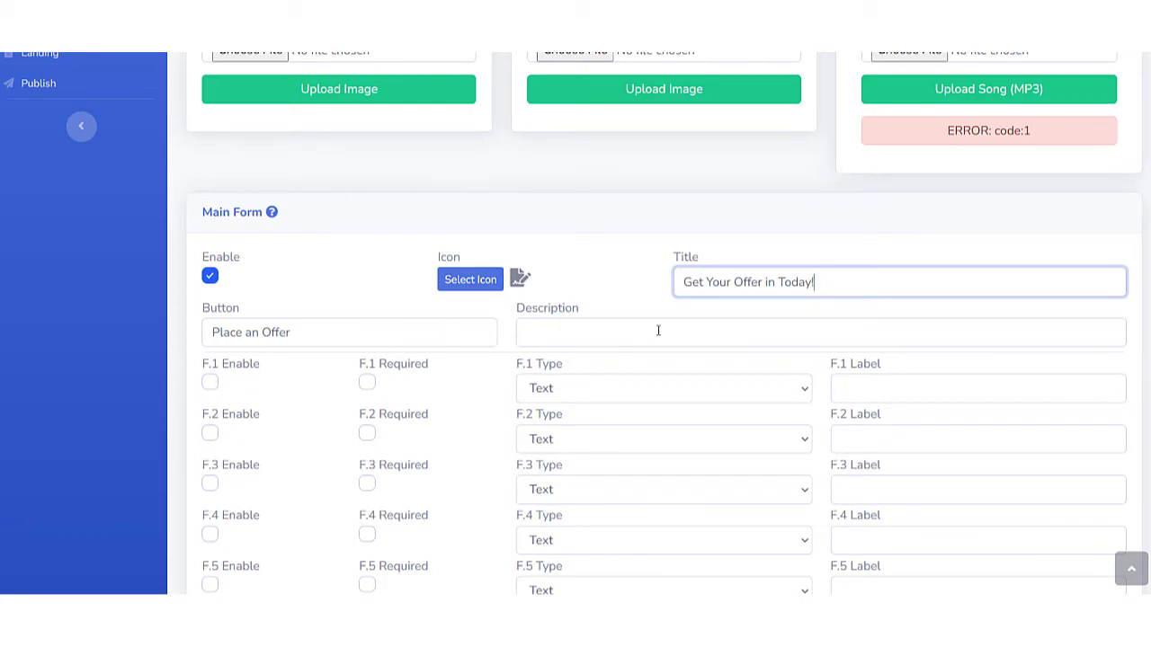
Set the main form's description to "lets get your offer in before this house is gone.".
click(553, 330)
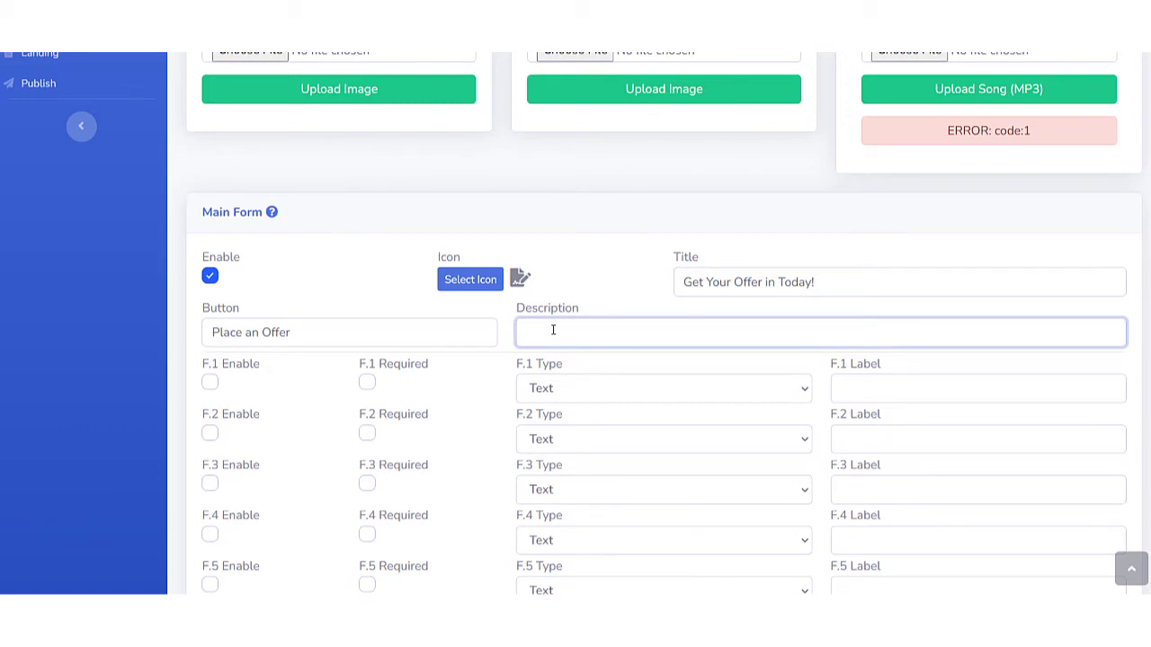
text(Su)
key(BackSpace)
key(BackSpace)
text(Li)
text(lets)
text( get your offe)
text(r in to)
key(BackSpace)
key(BackSpace)
key(BackSpace)
text(before this house )
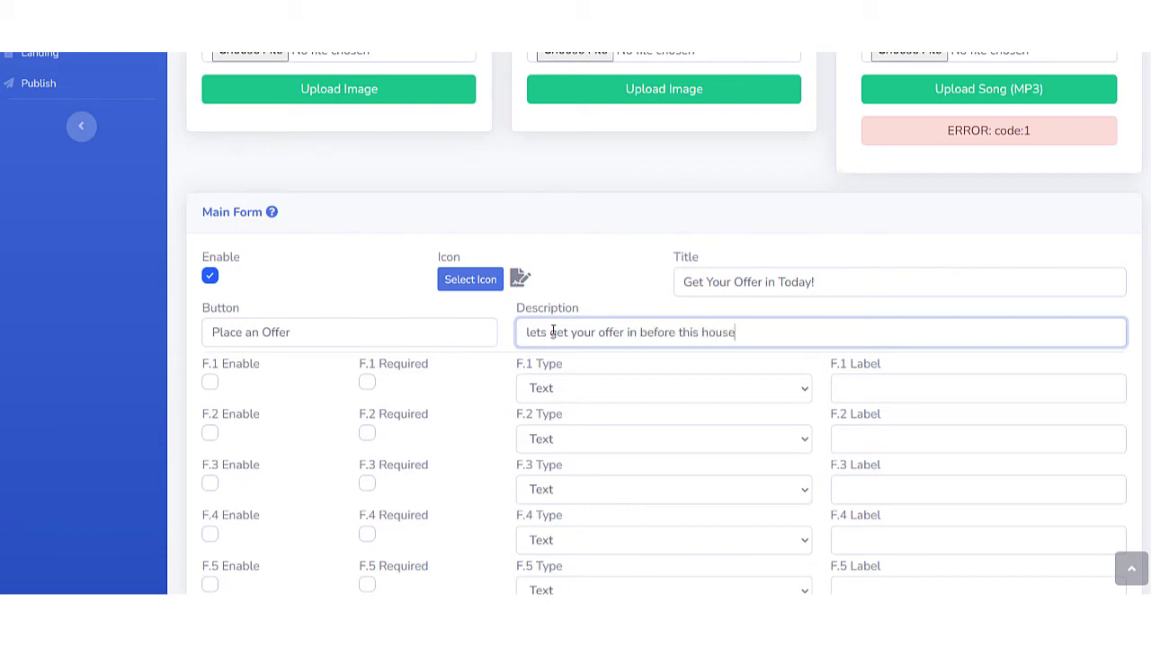
text(is gone.)
Enable the main form's first field (F.1) and make it required.
click(207, 385)
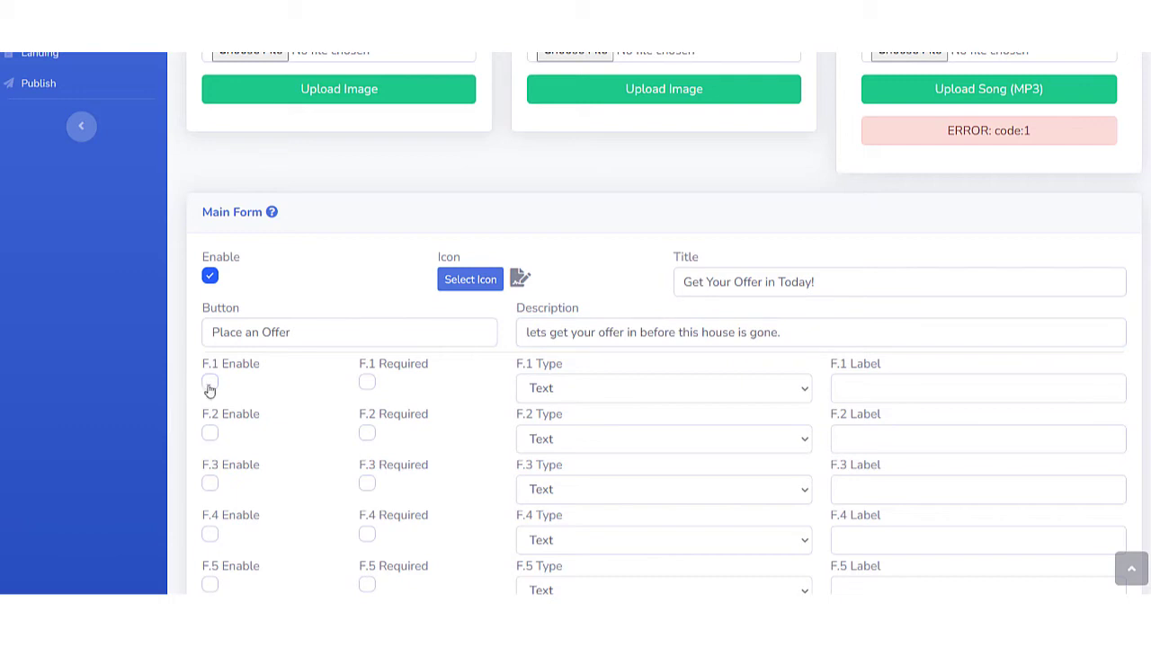
click(209, 384)
click(366, 384)
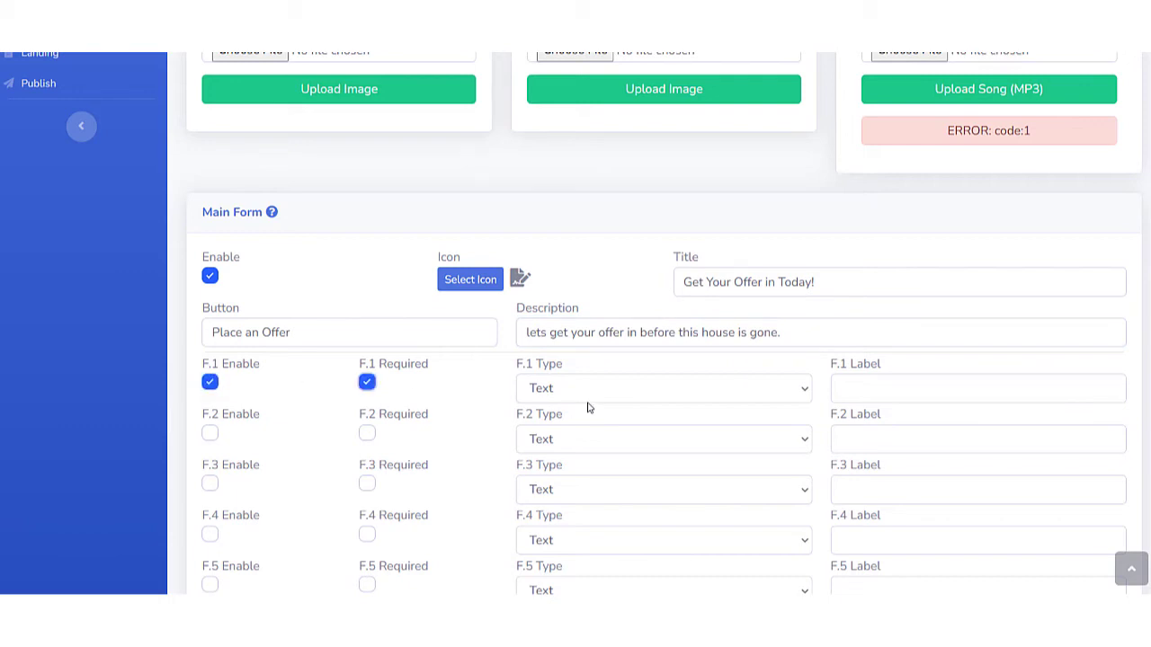
click(740, 387)
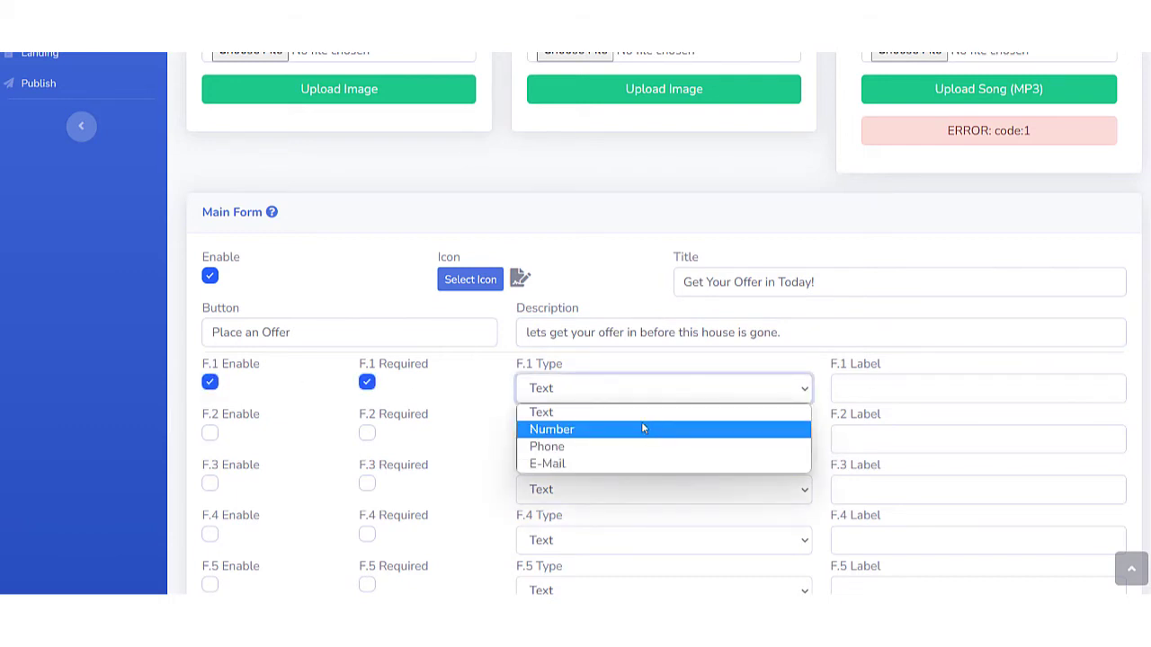
click(573, 423)
click(881, 388)
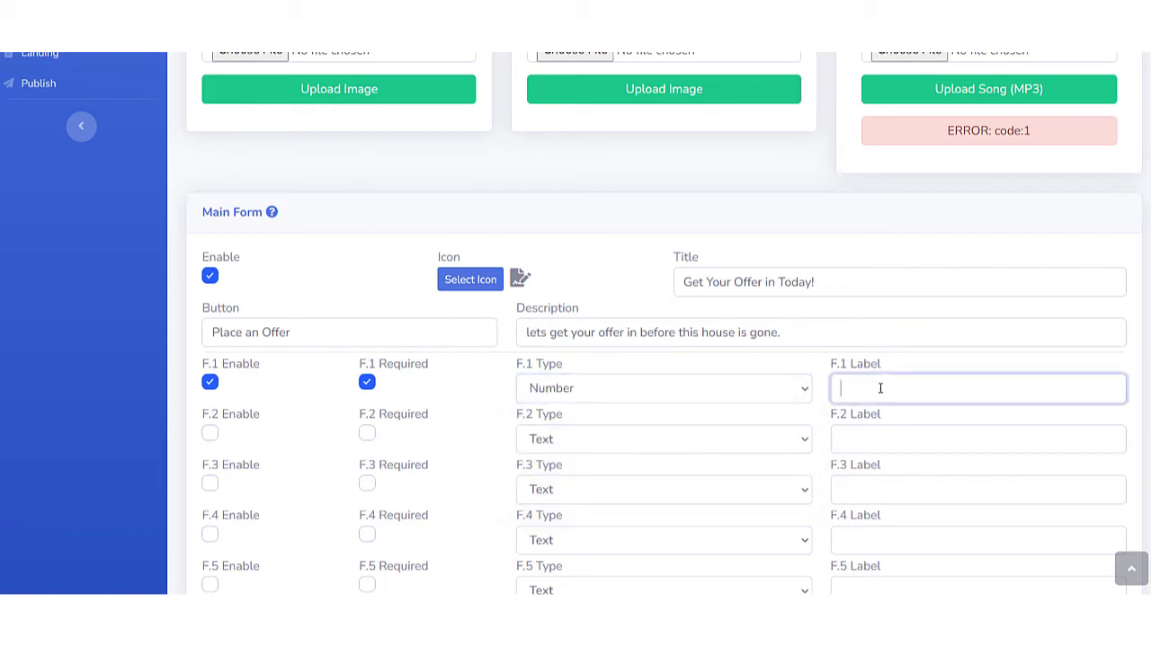
click(753, 393)
click(725, 412)
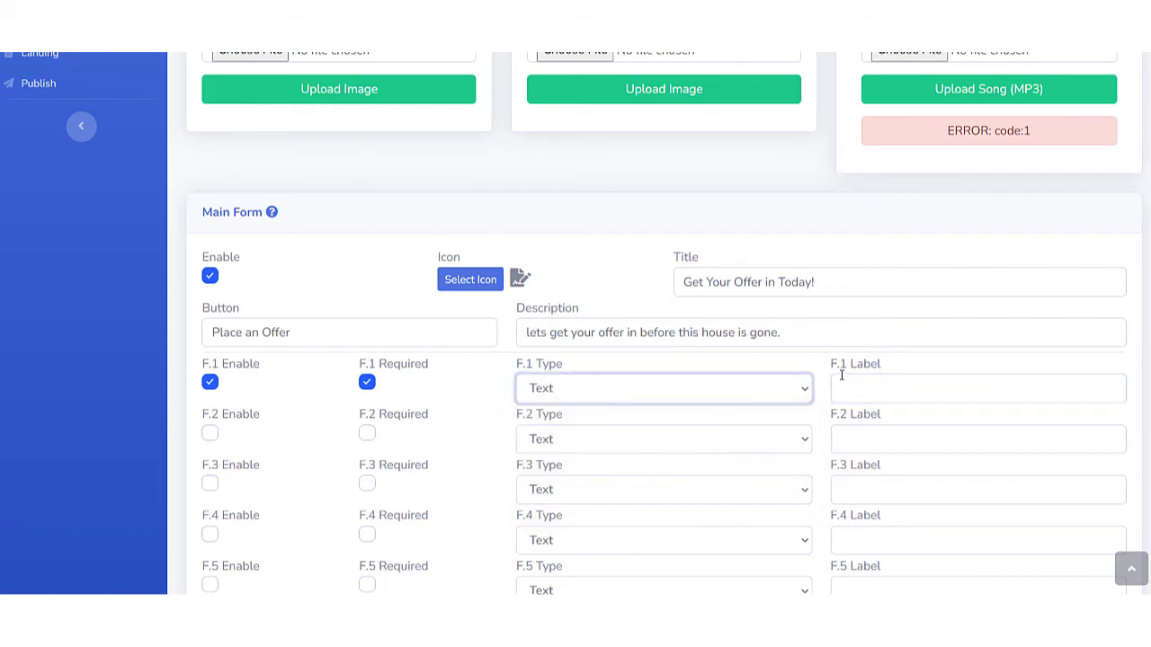
Set the main form's F.1 label to "First Name".
click(851, 382)
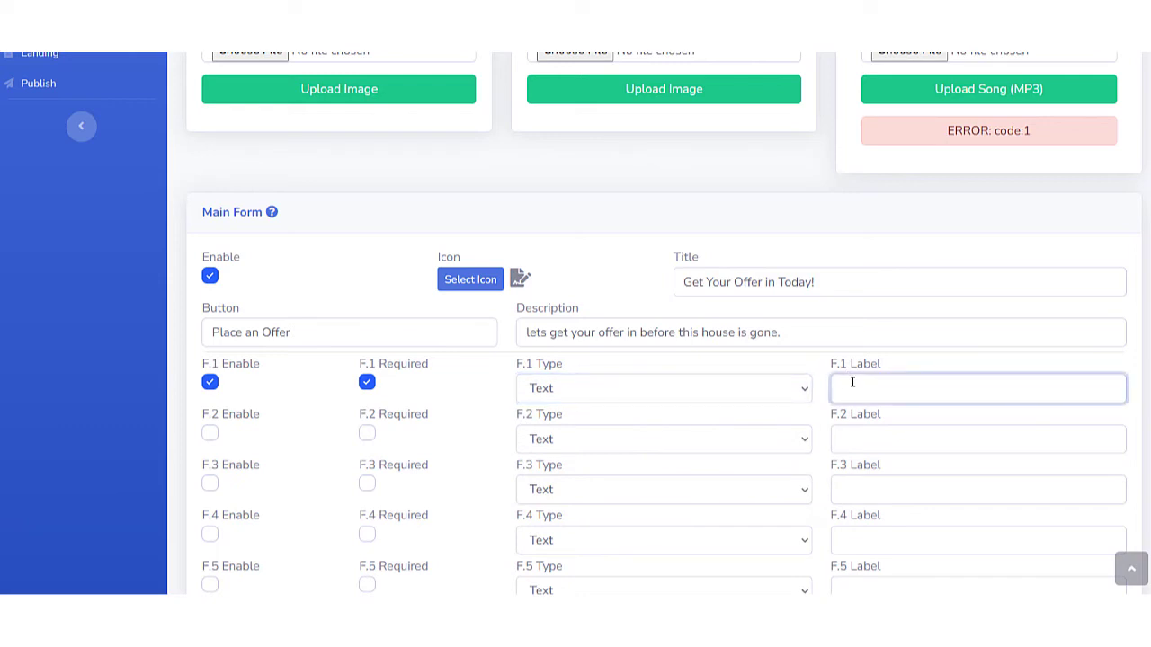
text(F)
key(BackSpace)
text(First Name)
Enable the main form's F.2 field as a required E-Mail field labelled "Email".
click(209, 434)
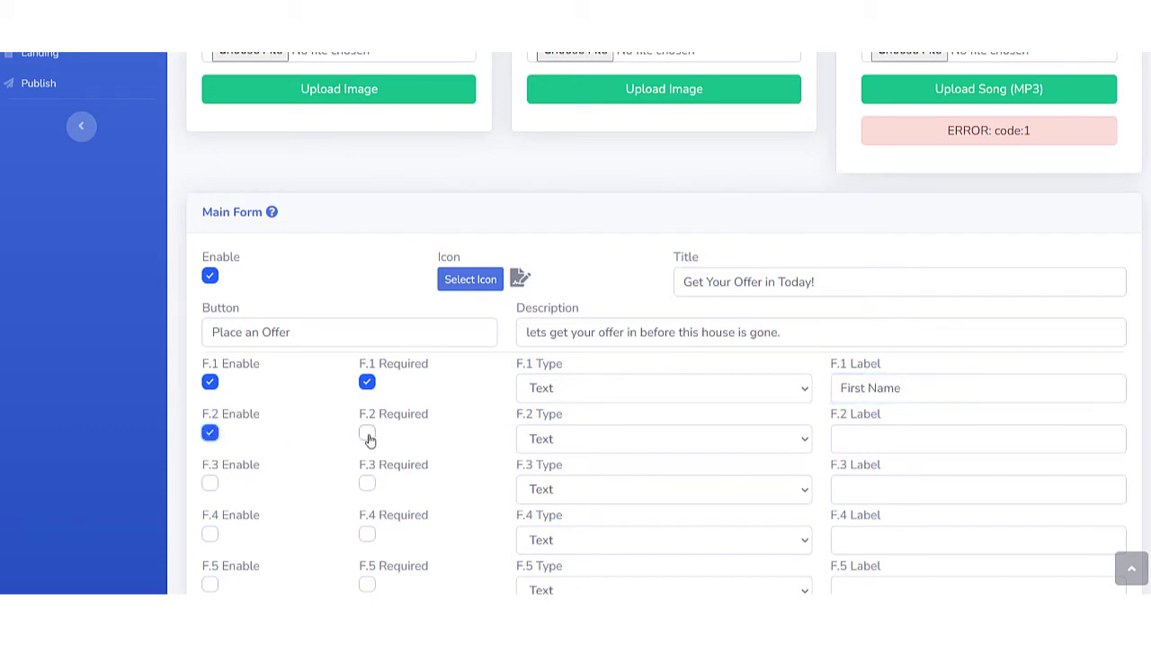
click(367, 434)
click(536, 440)
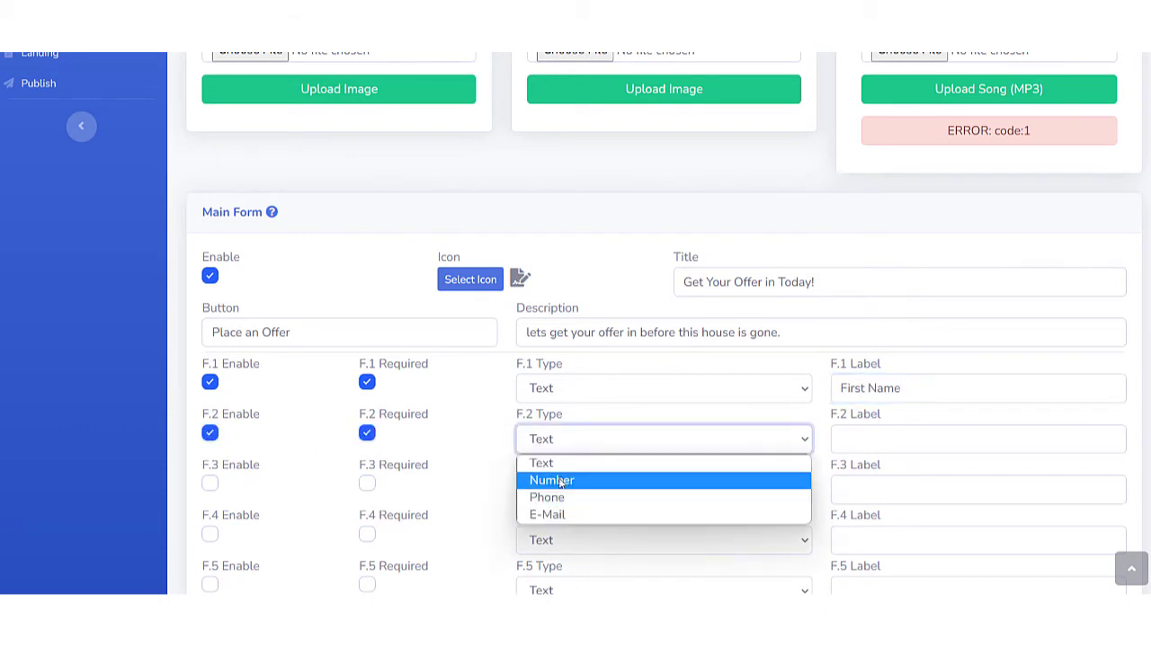
click(547, 514)
click(874, 439)
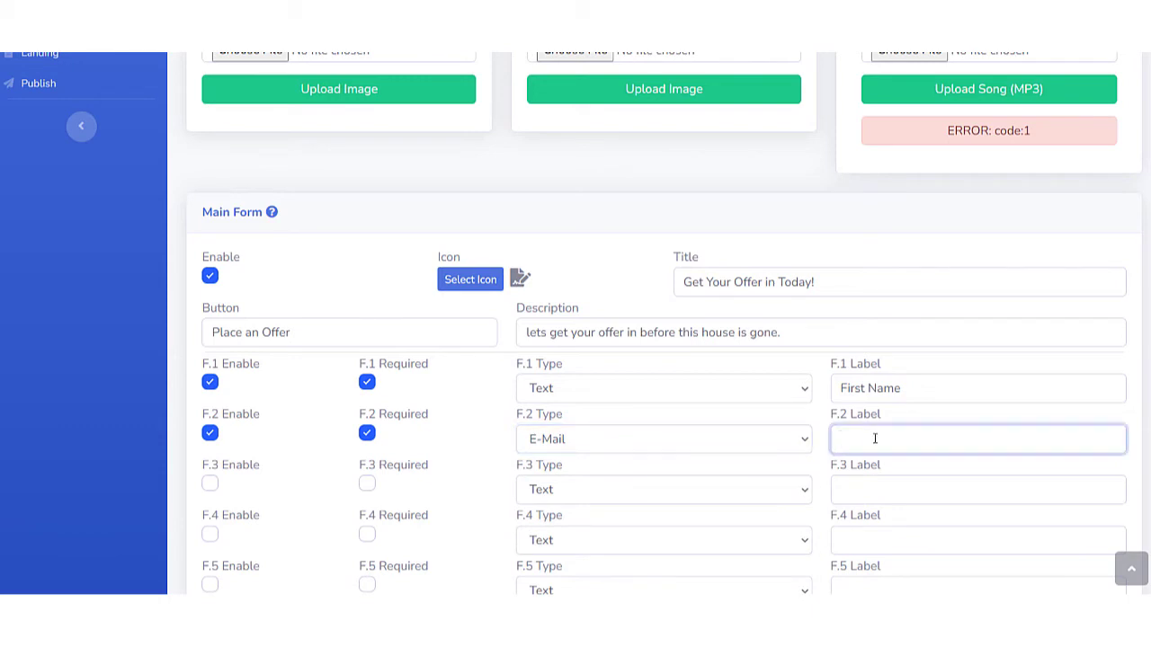
text(Email)
Enable the main form's F.3 field as a required Phone field labelled "Phone".
click(210, 484)
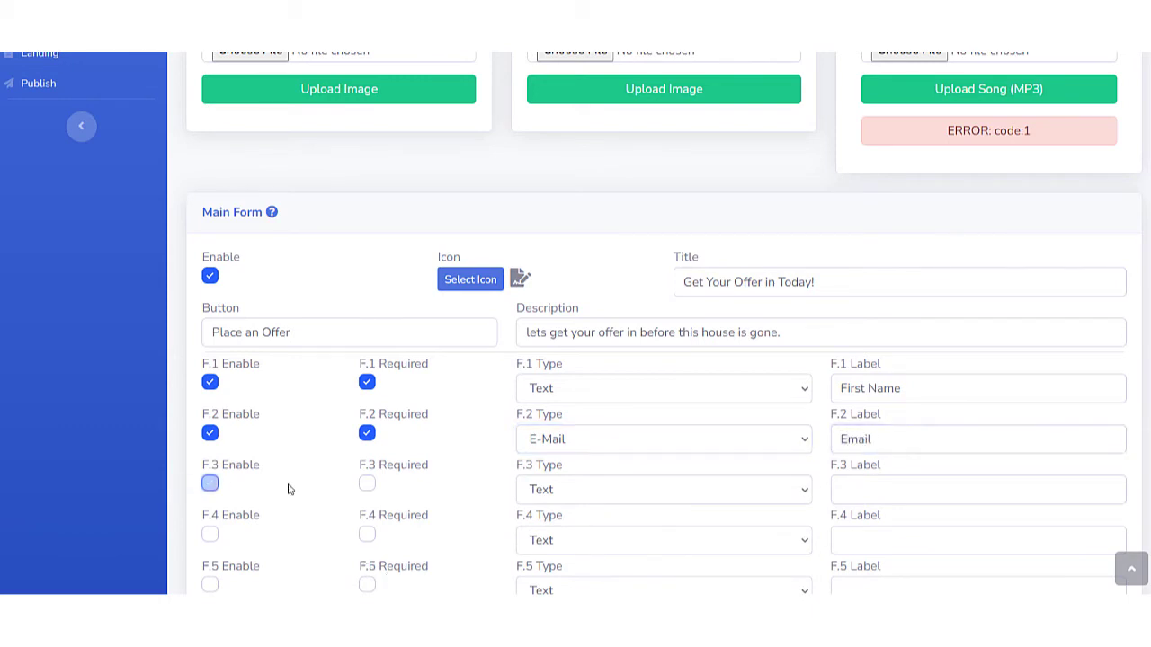
click(367, 484)
click(540, 487)
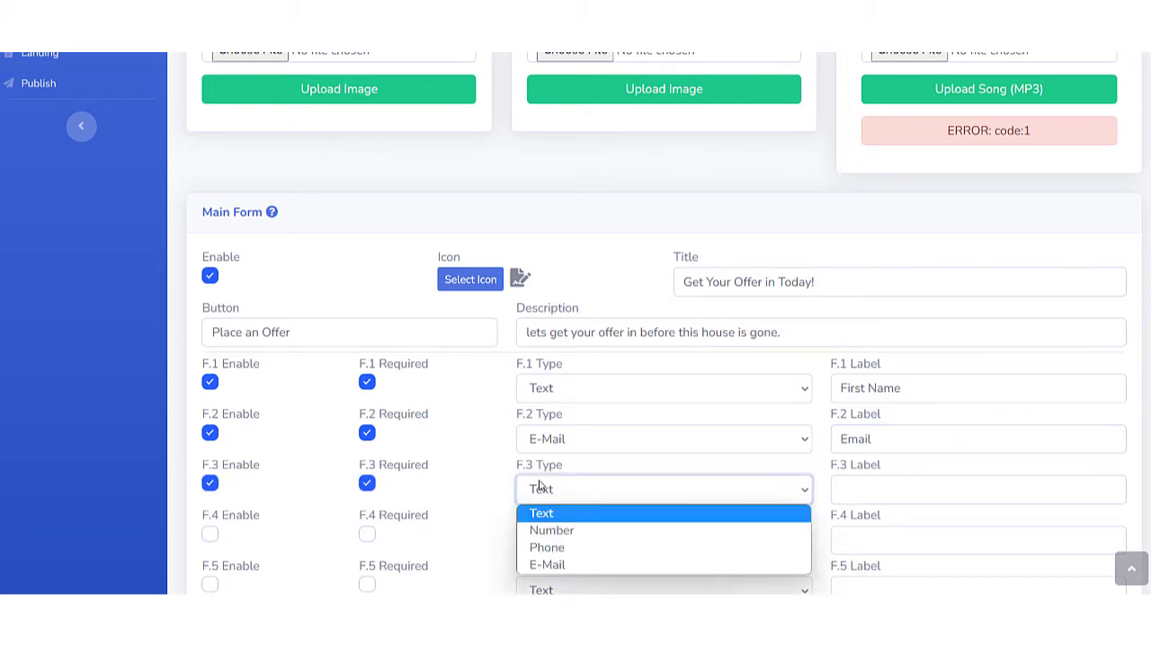
click(549, 548)
click(860, 489)
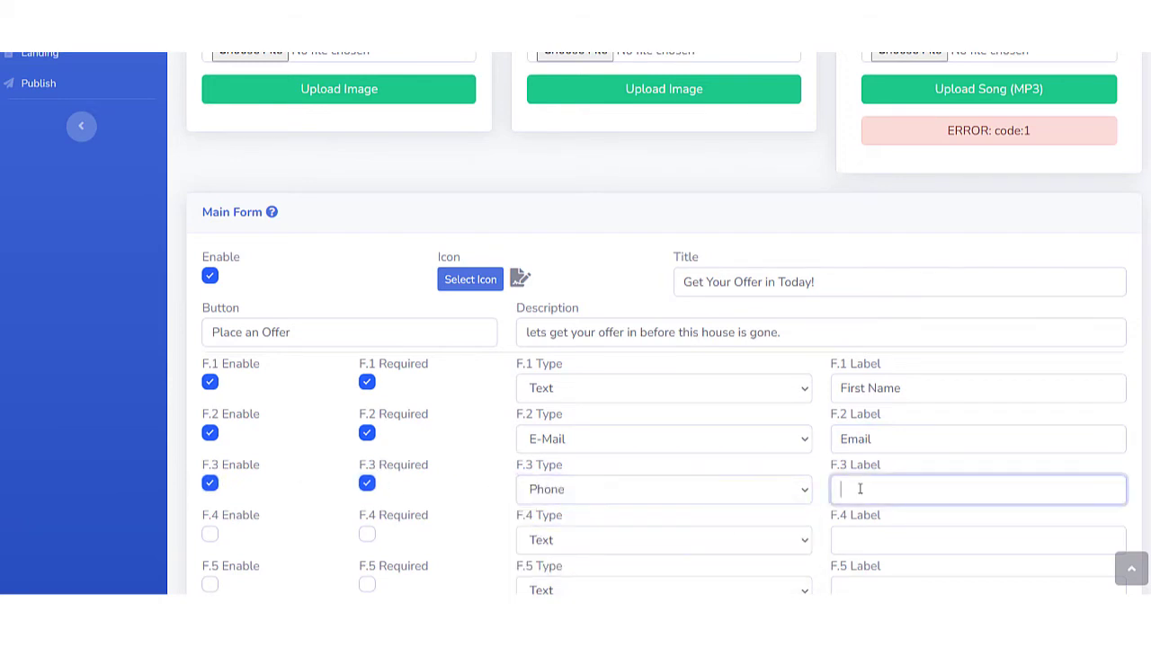
text(Phone)
Save the tour's contents, and open and save its HFOV settings.
scroll(483, 406, down, 2)
scroll(660, 393, up, 7)
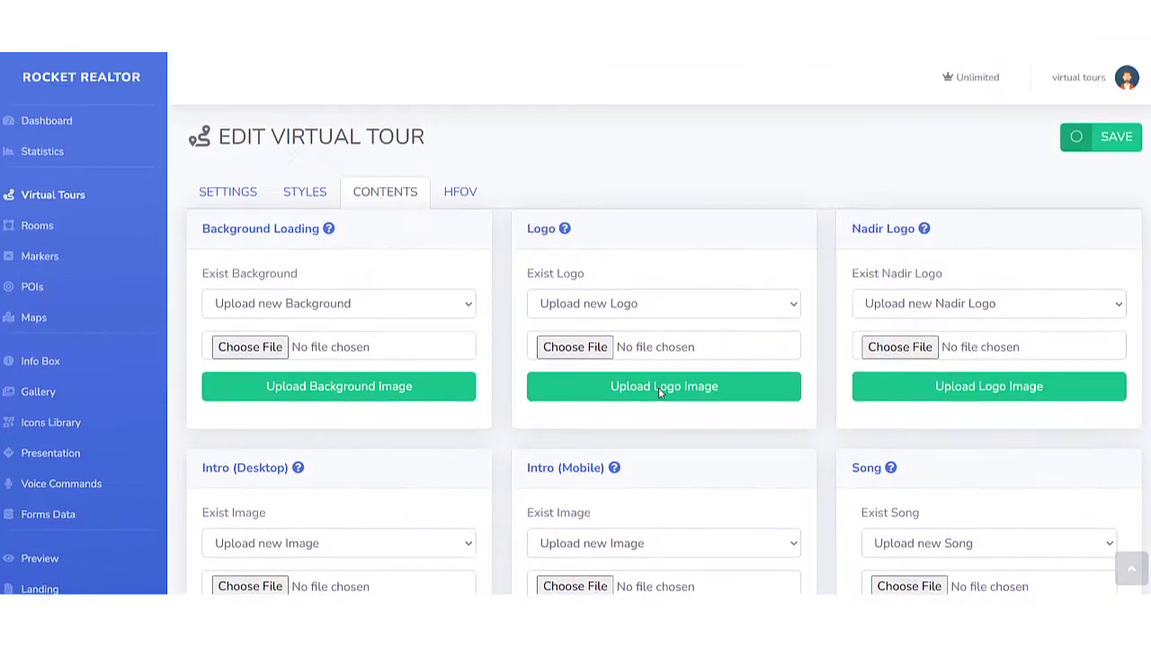
click(1072, 135)
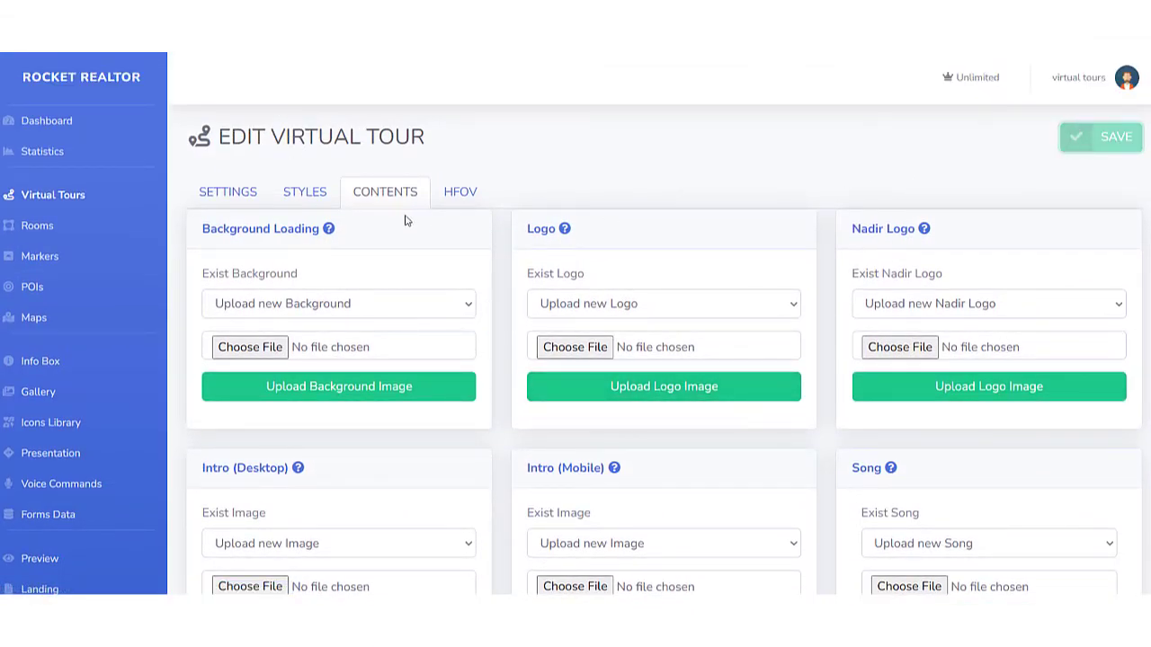
click(463, 192)
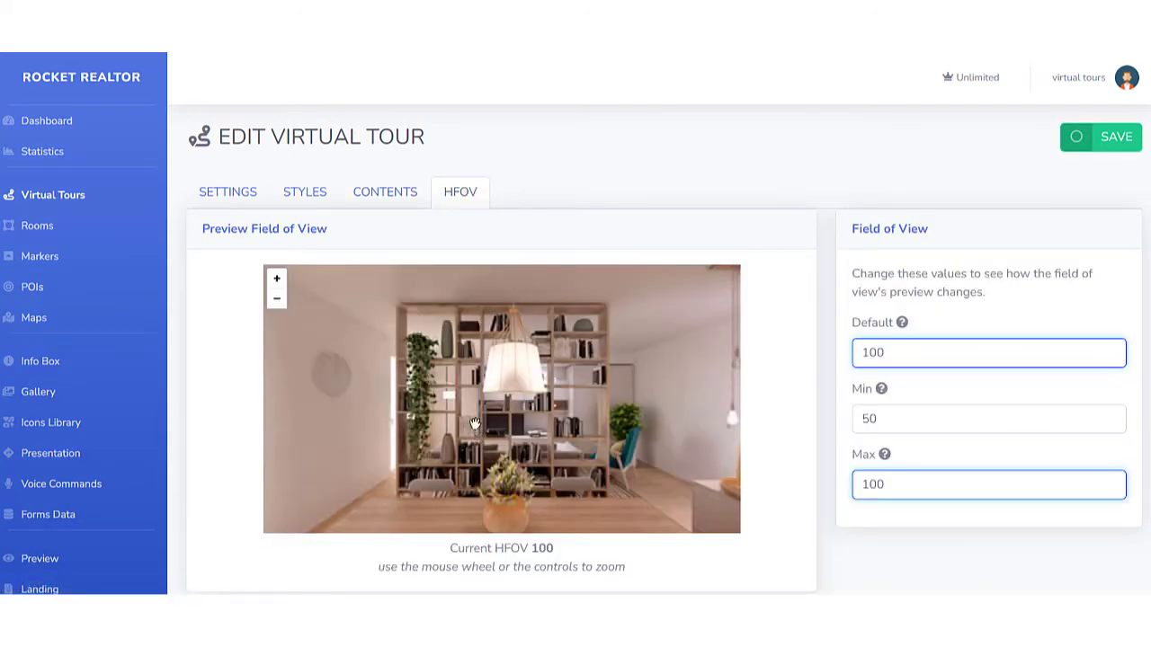
click(1104, 137)
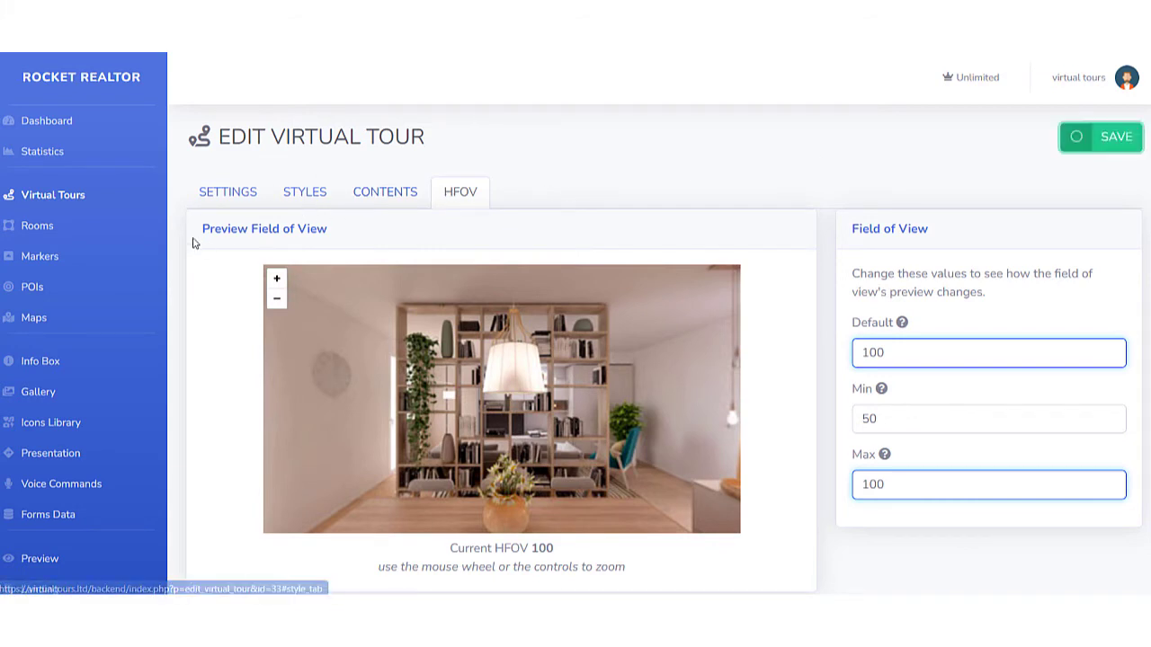
Start a new room in the abc address tour and name it "Entryway".
click(52, 194)
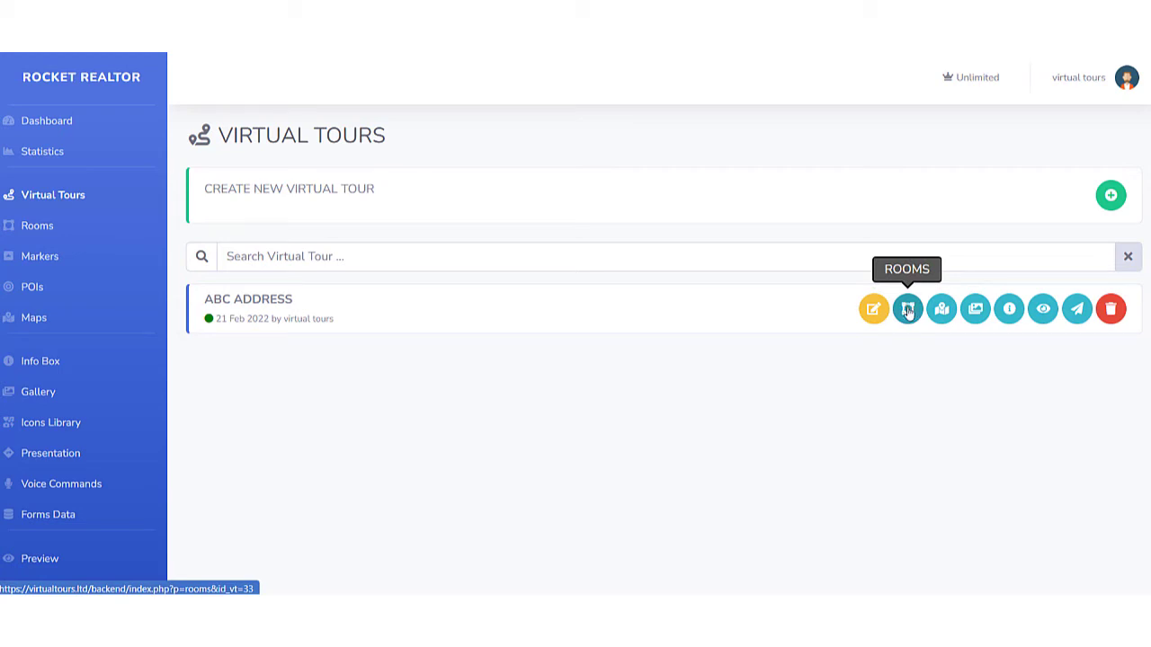
click(909, 311)
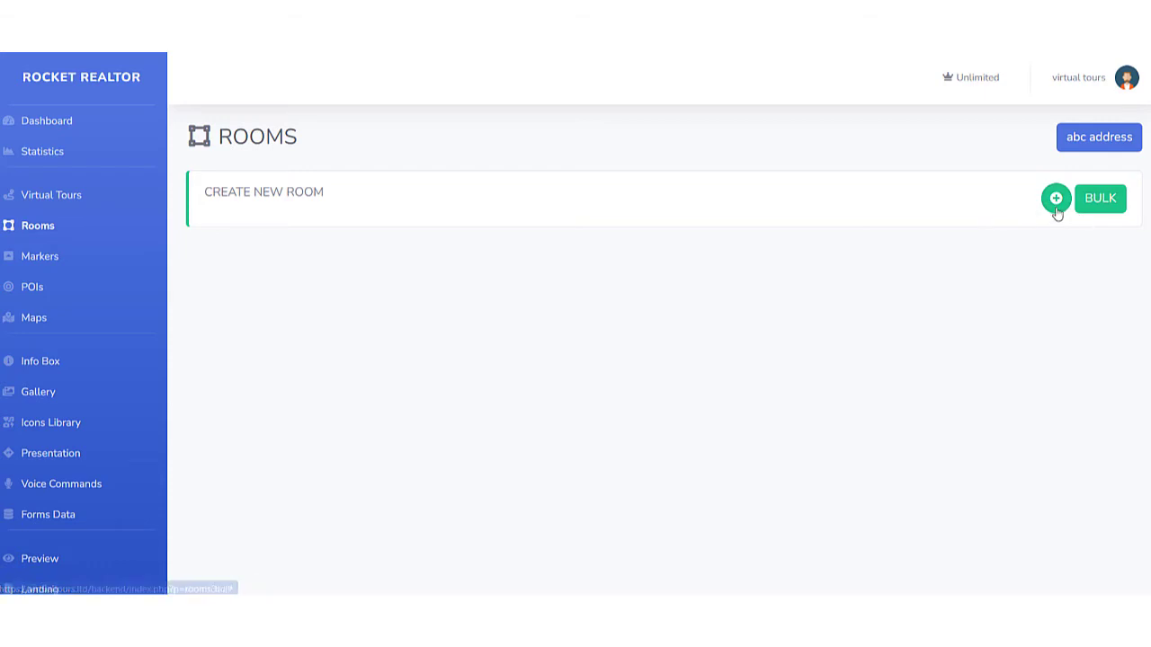
click(1057, 200)
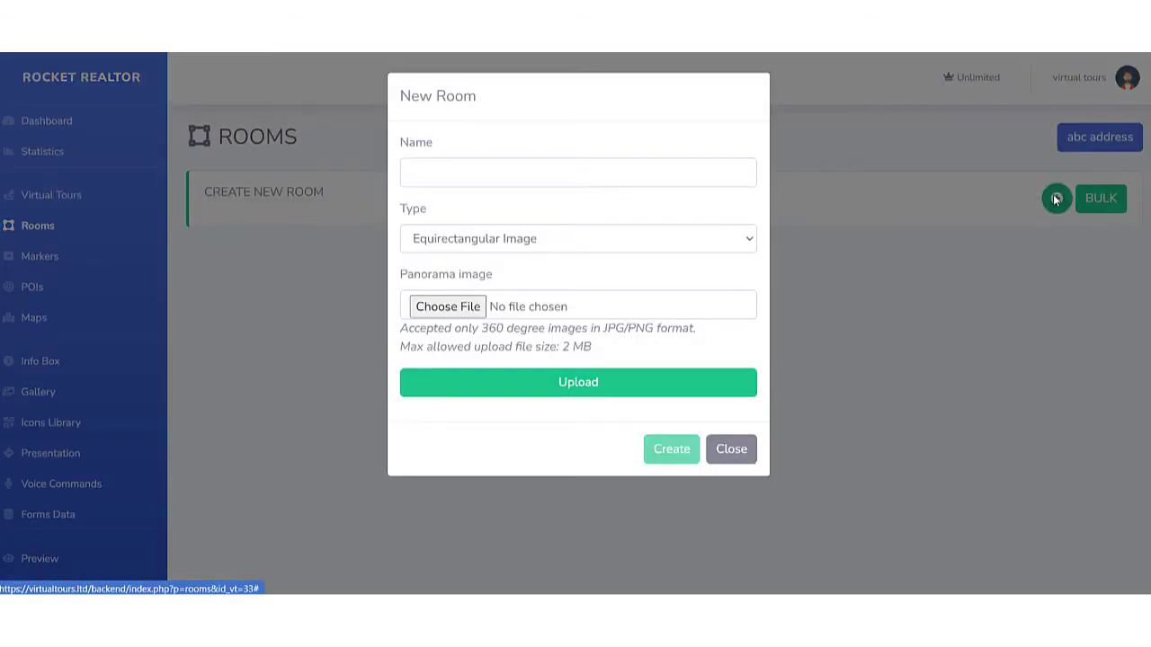
click(499, 165)
text(E)
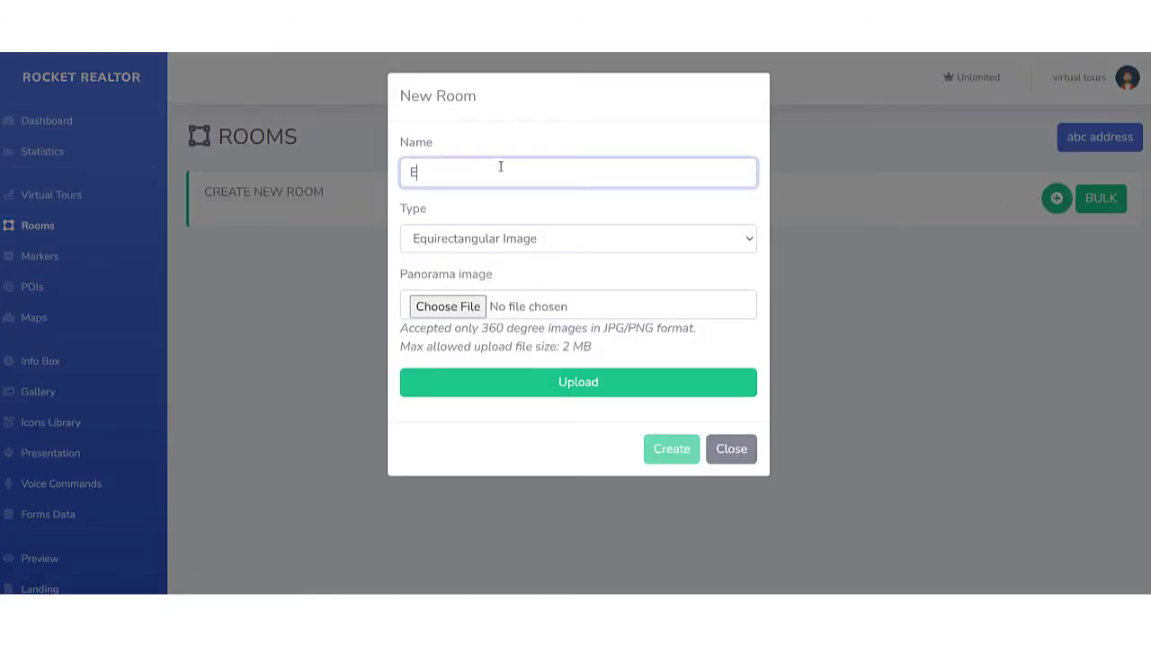
text(nteryt)
key(BackSpace)
key(BackSpace)
text(ty)
key(BackSpace)
key(BackSpace)
key(BackSpace)
text(tryway)
Create the Entryway room as an Equirectangular Image, uploading entry.jpeg as its panorama.
click(478, 238)
click(468, 260)
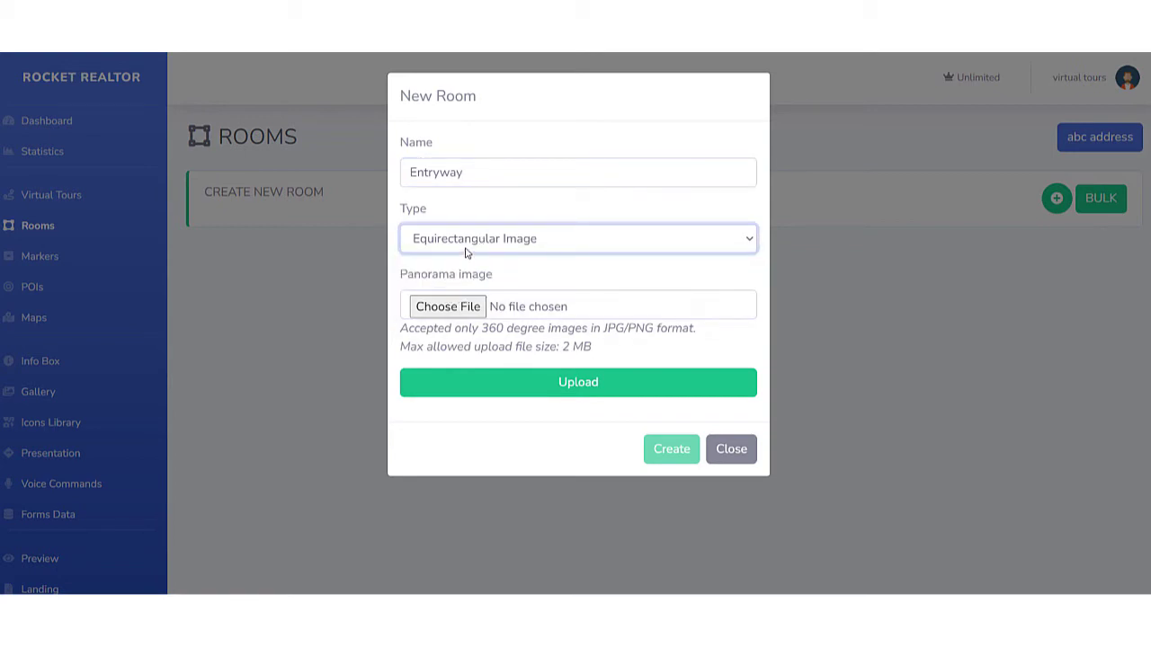
click(448, 306)
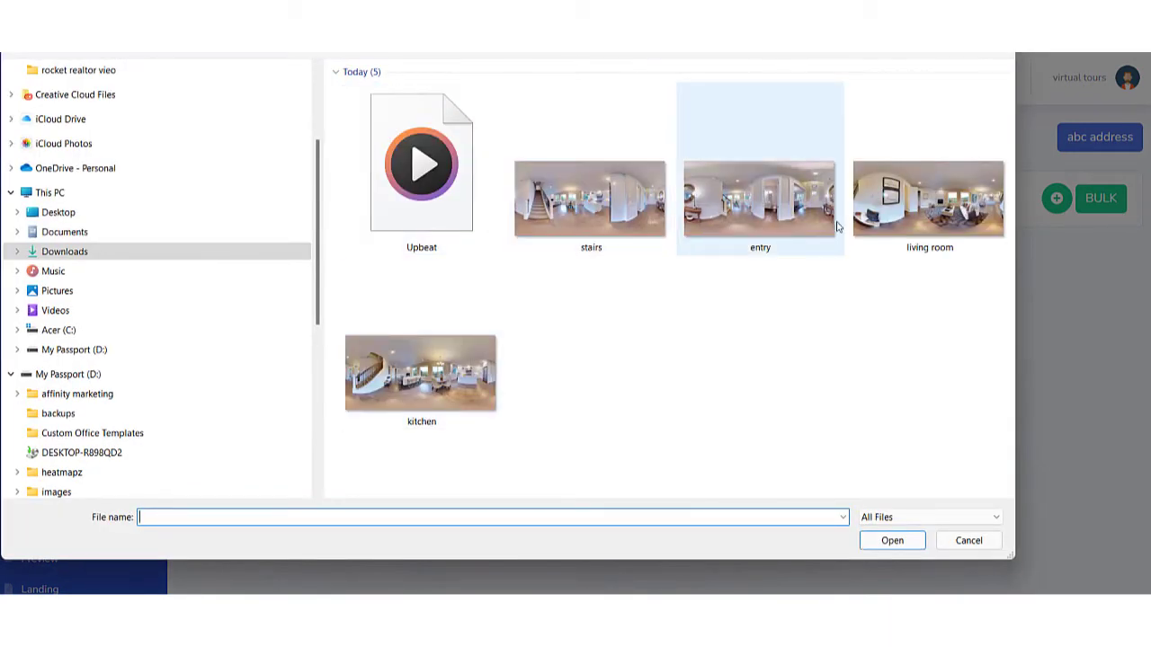
click(769, 211)
click(890, 540)
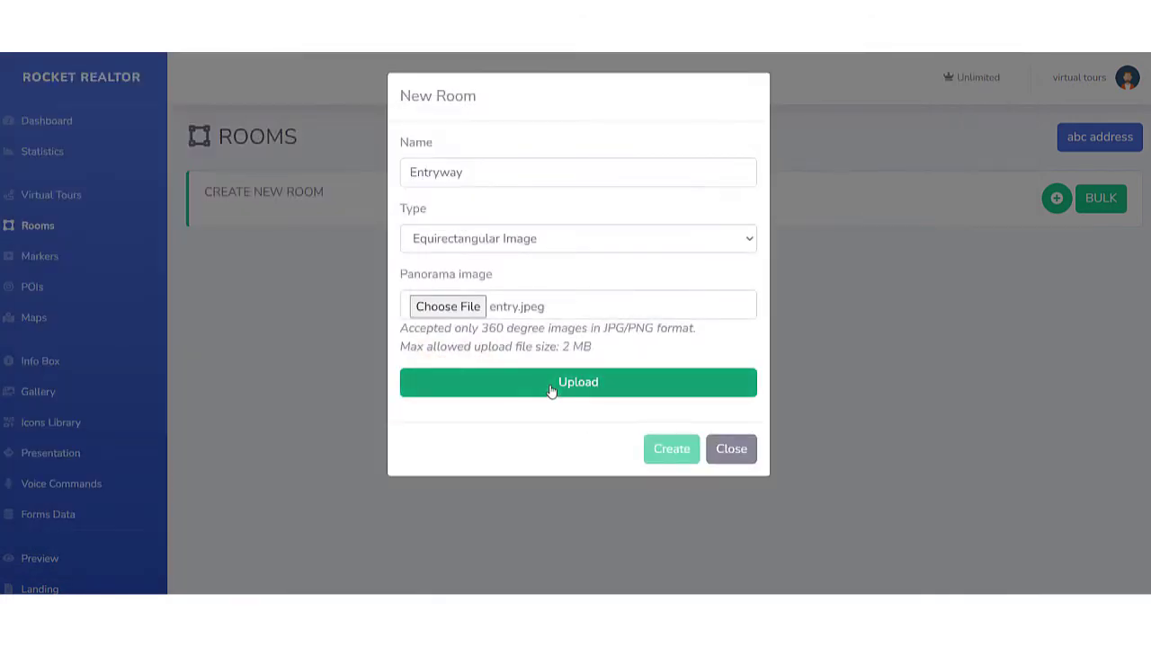
click(553, 393)
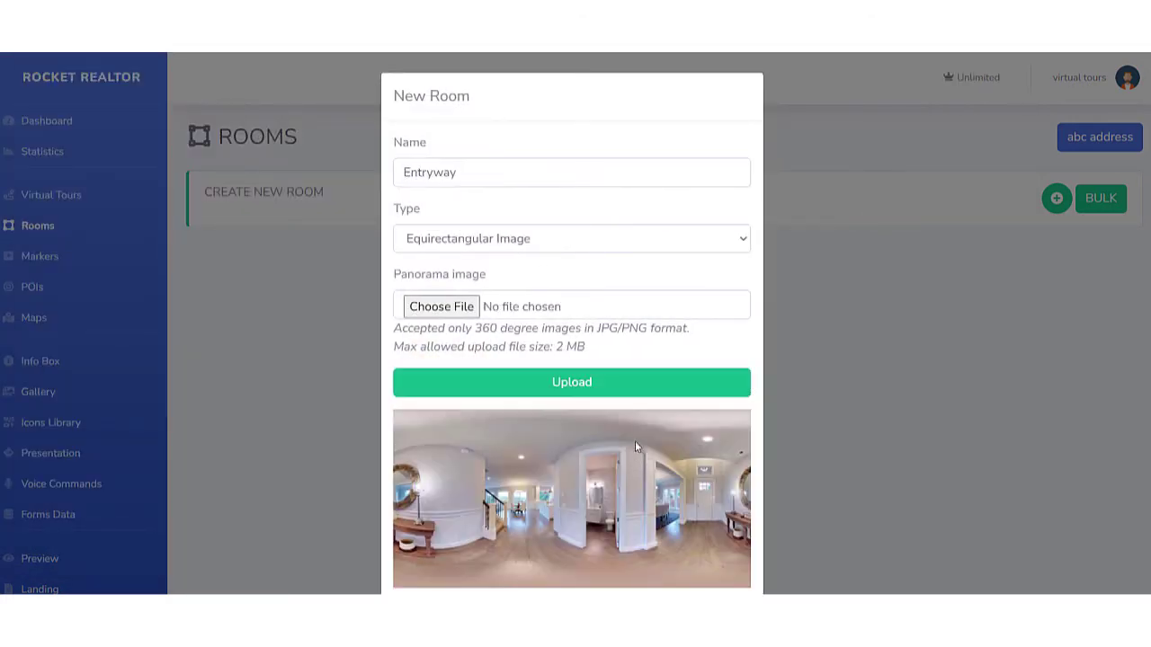
scroll(665, 386, down, 1)
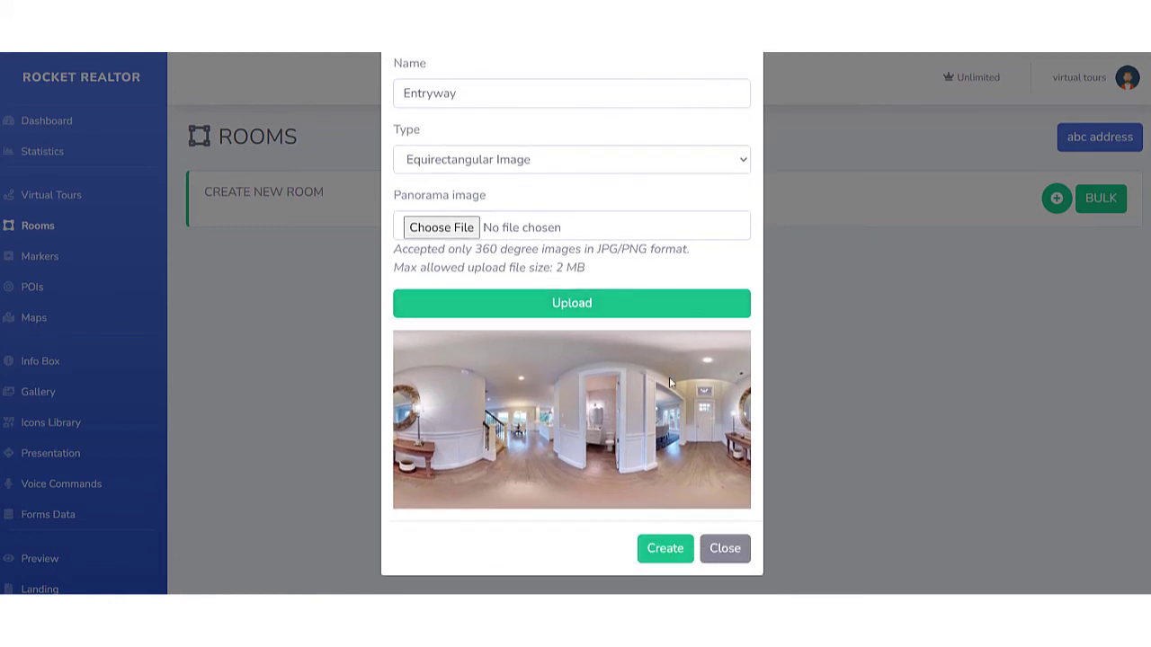
click(664, 548)
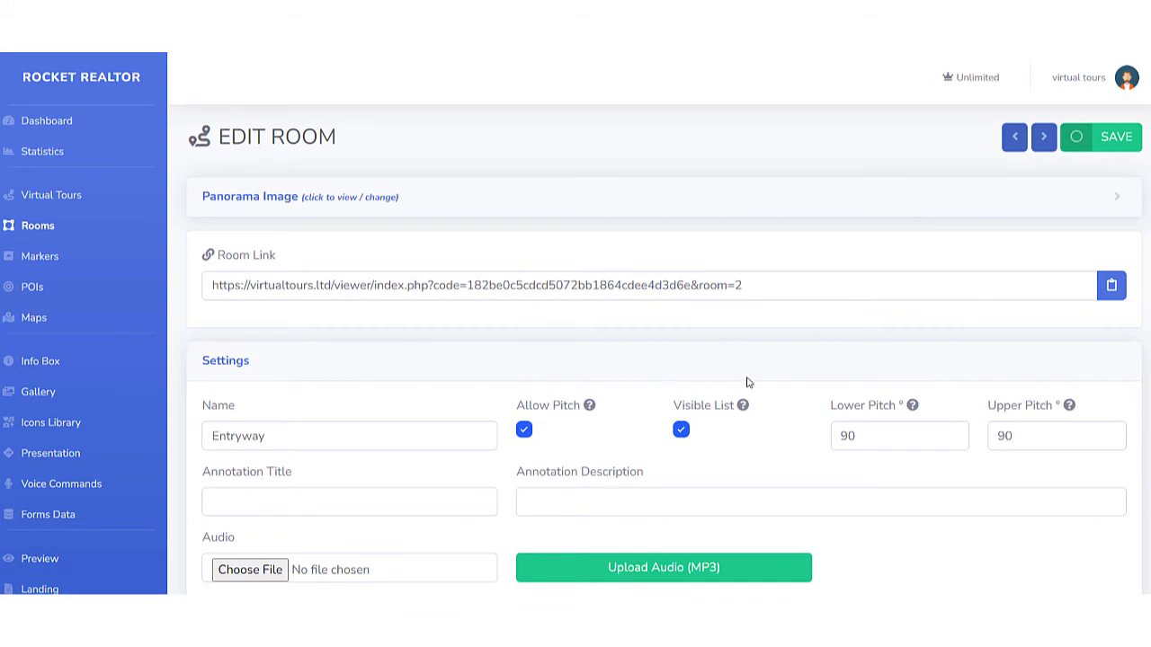
Rotate the Entryway preview to face the front door and set compass north in that direction.
scroll(768, 368, down, 2)
scroll(496, 370, down, 3)
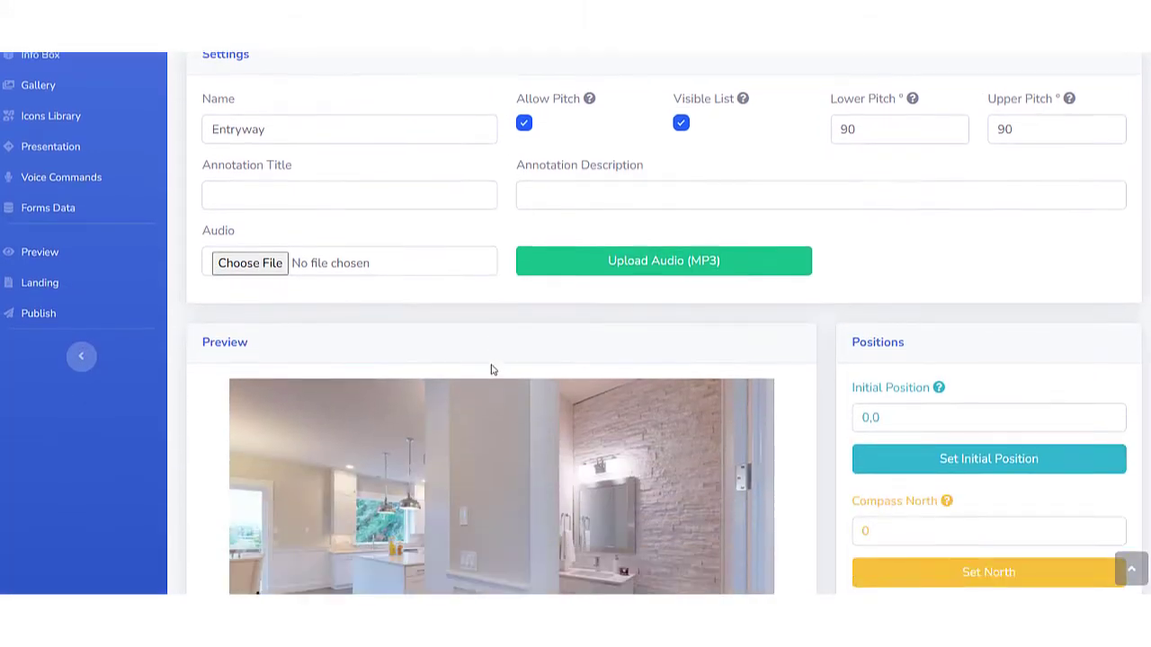
scroll(815, 364, down, 2)
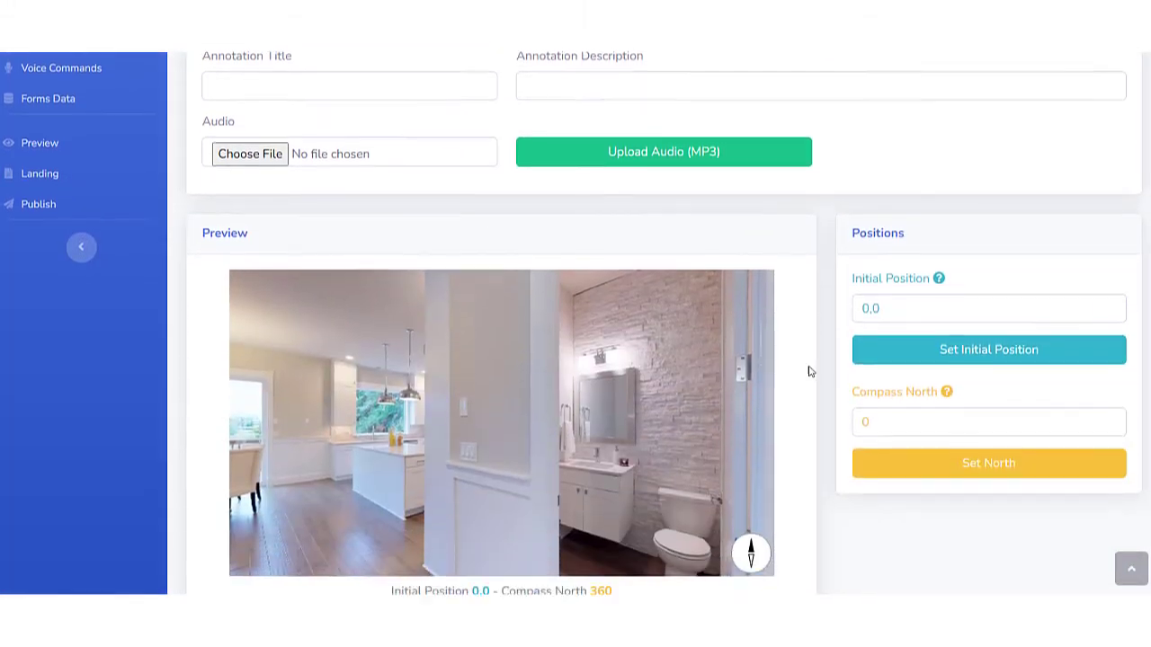
drag(645, 330, 542, 316)
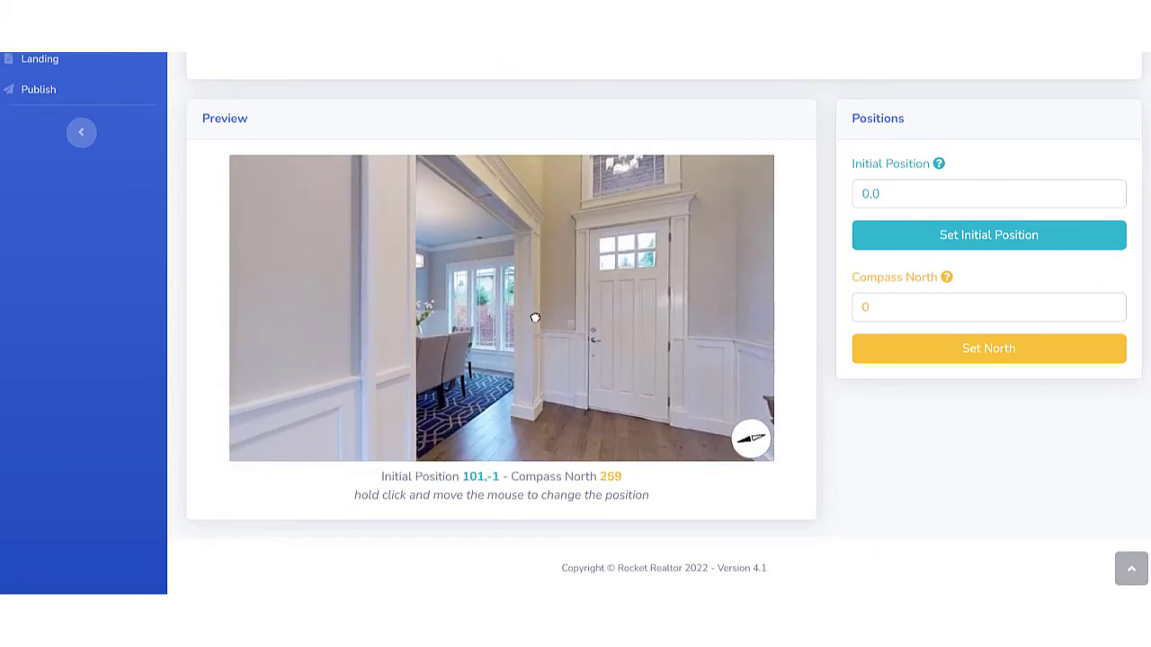
click(854, 352)
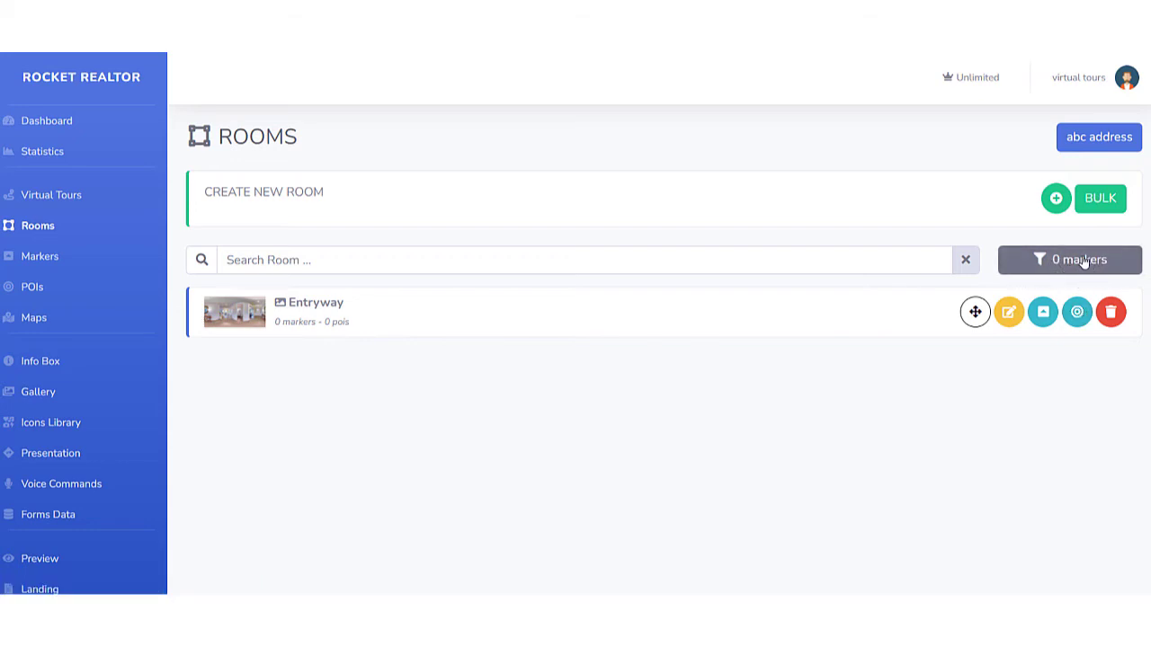
Bulk-create three more rooms from the stairs, living room and kitchen panorama images.
click(1105, 209)
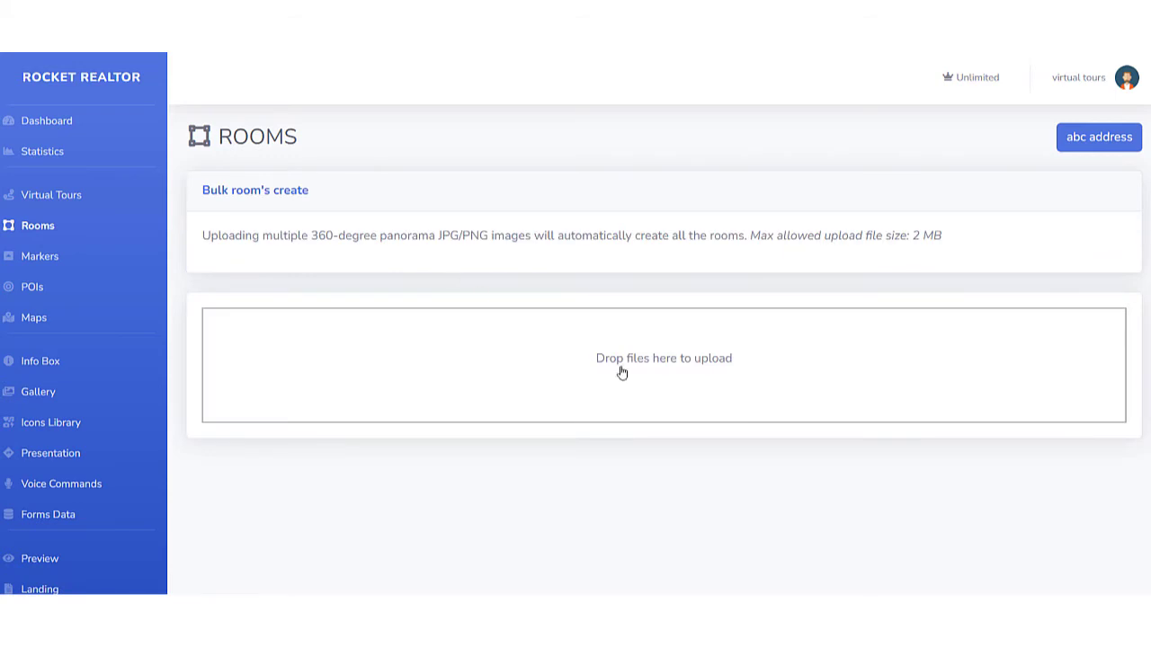
click(628, 364)
click(441, 207)
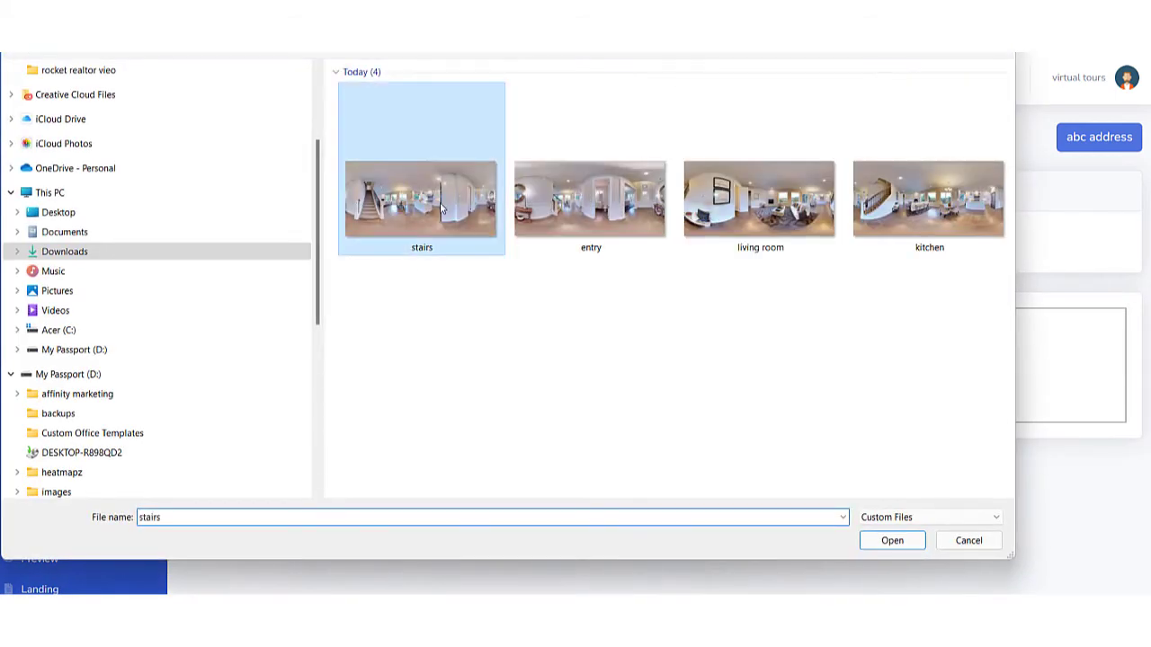
ctrl+click(760, 205)
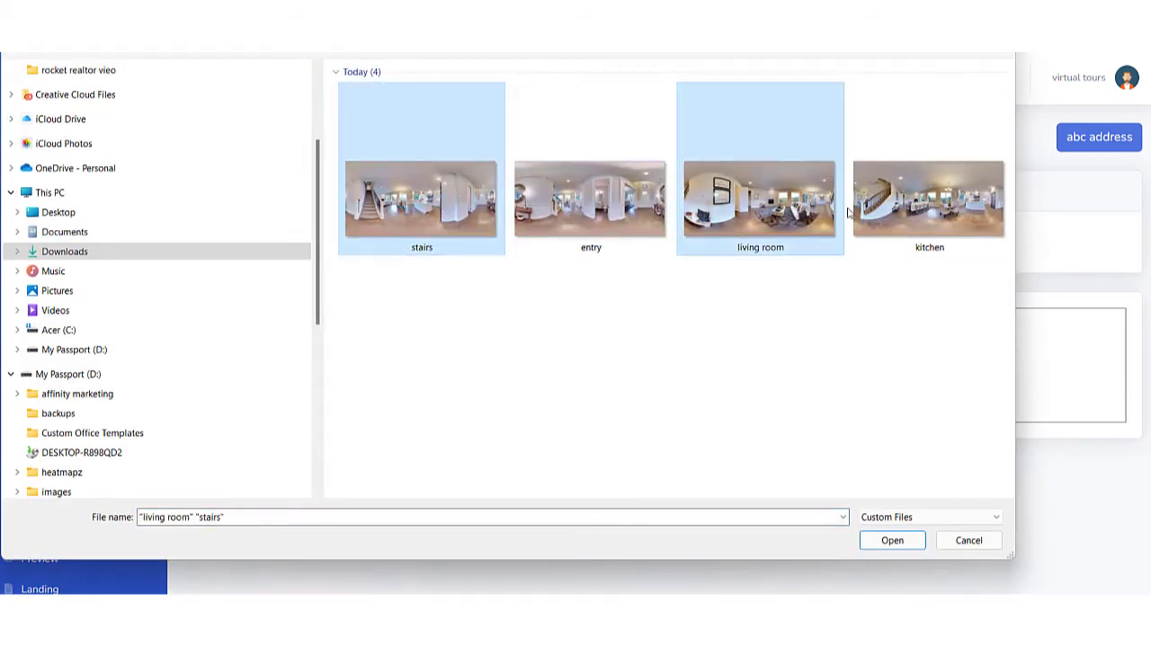
ctrl+click(872, 209)
click(895, 542)
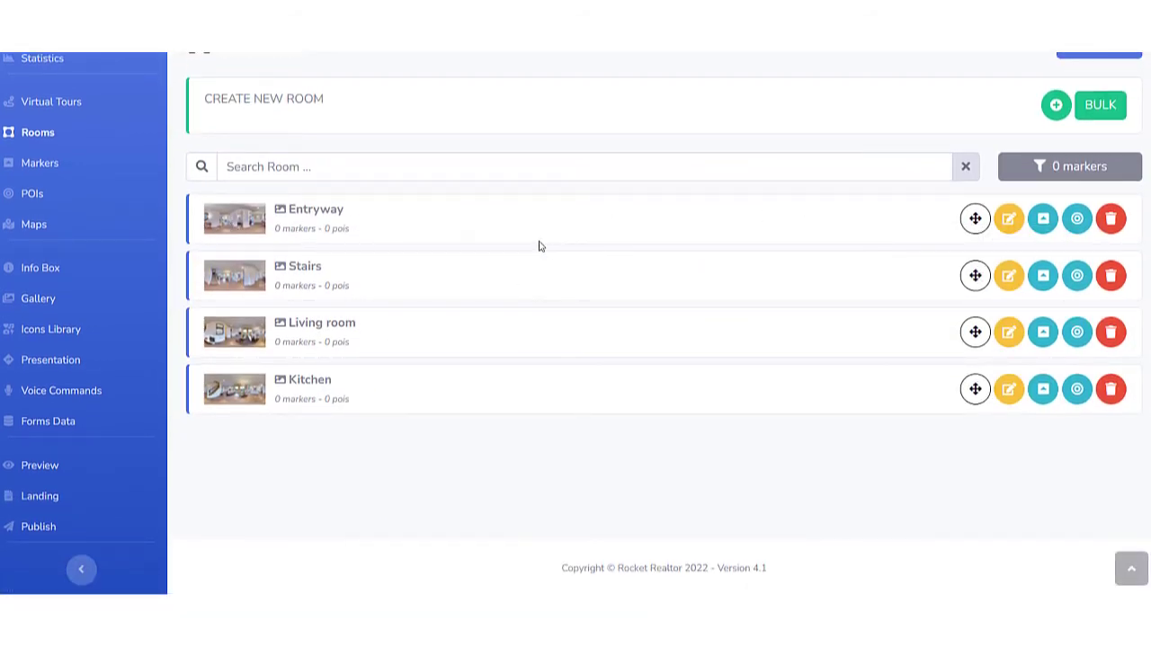
scroll(701, 175, up, 2)
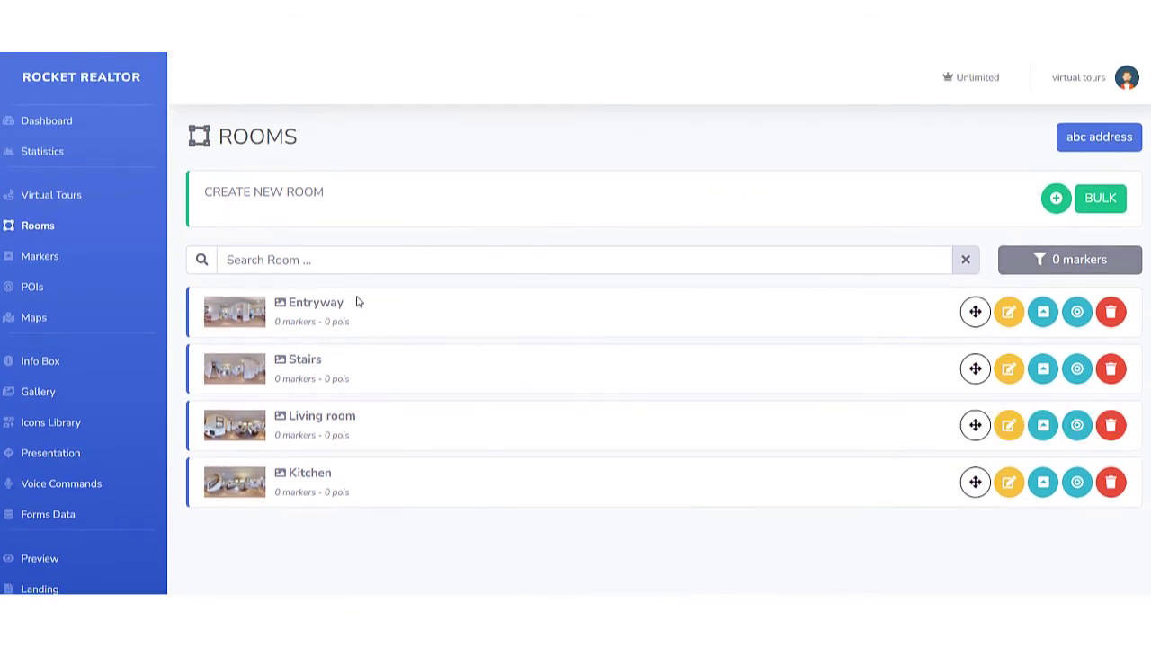
Open the points of interest editor for the Entryway room at its front door.
click(38, 287)
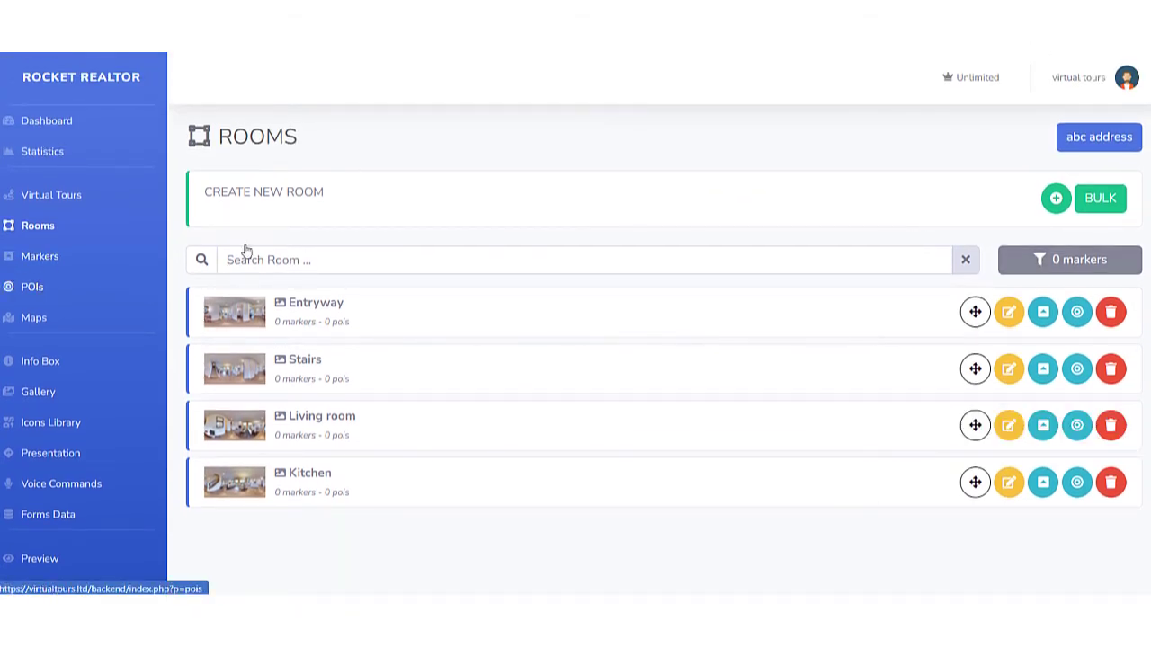
click(431, 256)
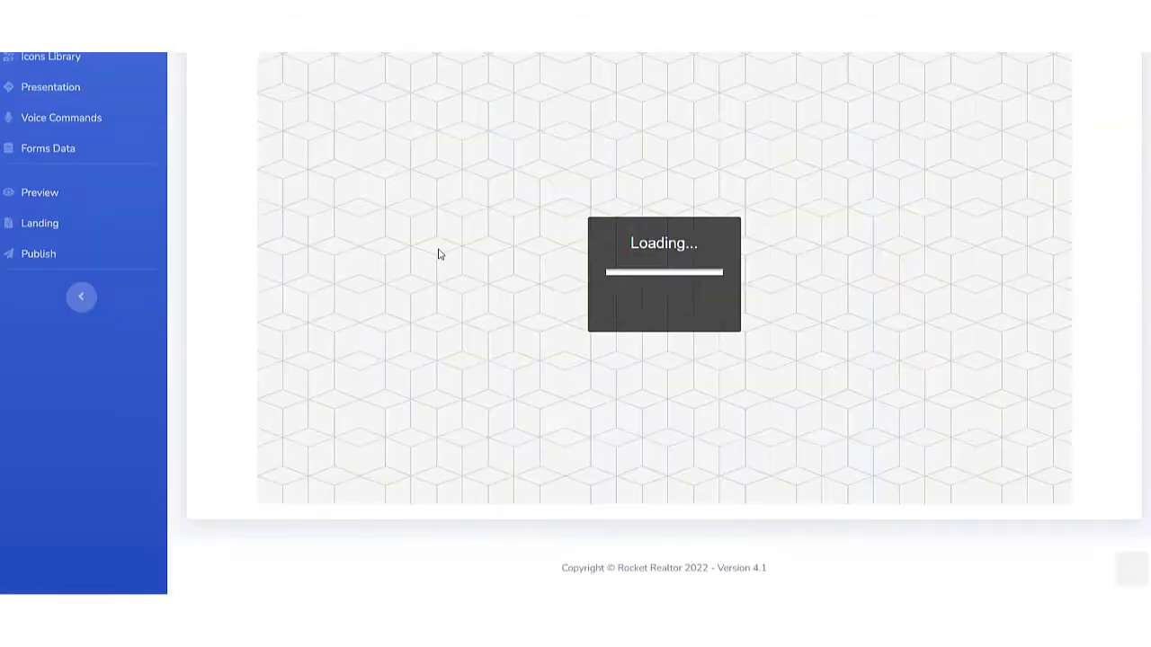
drag(811, 253, 431, 255)
drag(575, 257, 353, 247)
drag(673, 259, 651, 282)
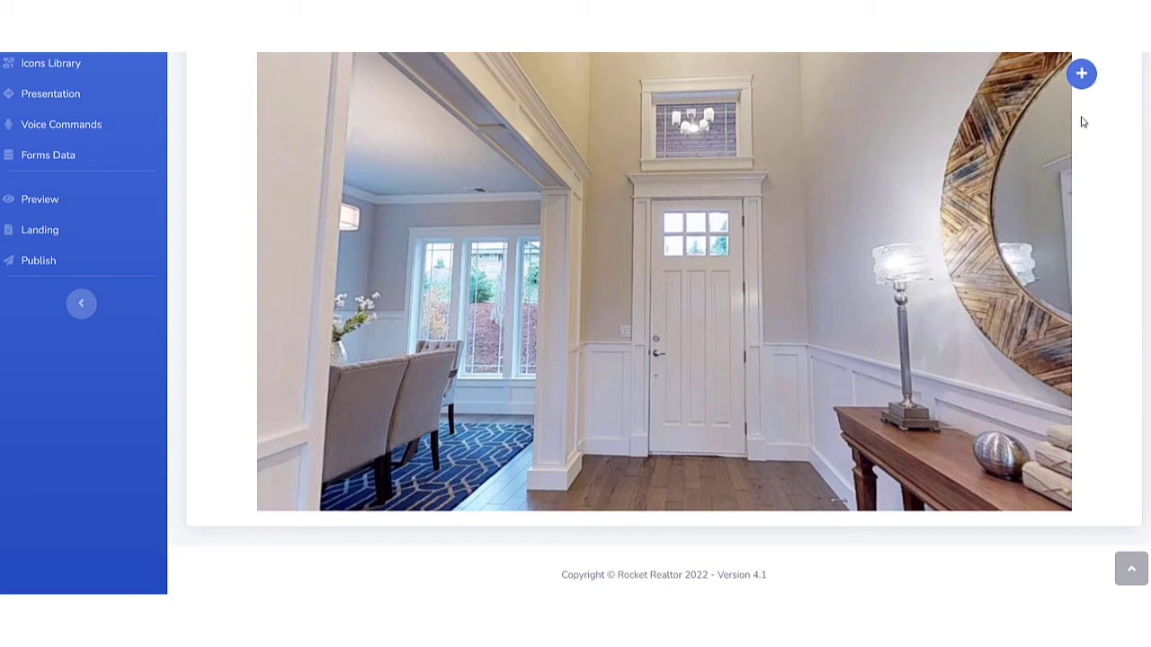
Add a Text POI beside the front door with content beginning "Custom Trim on all Door" and save it.
click(1081, 74)
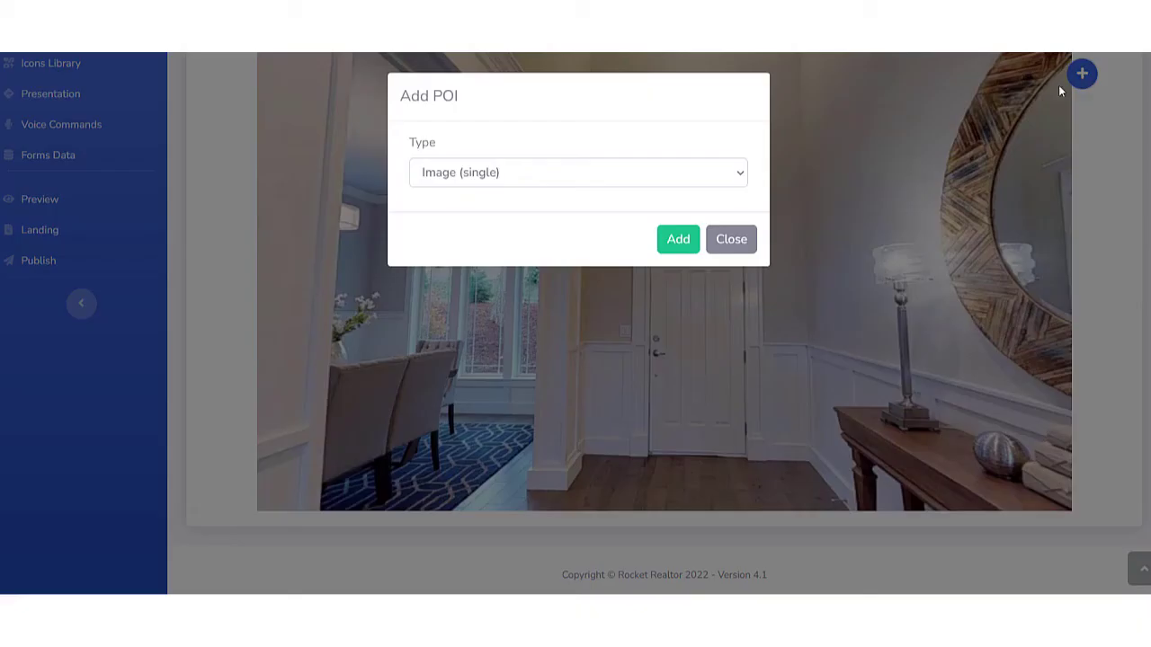
click(525, 177)
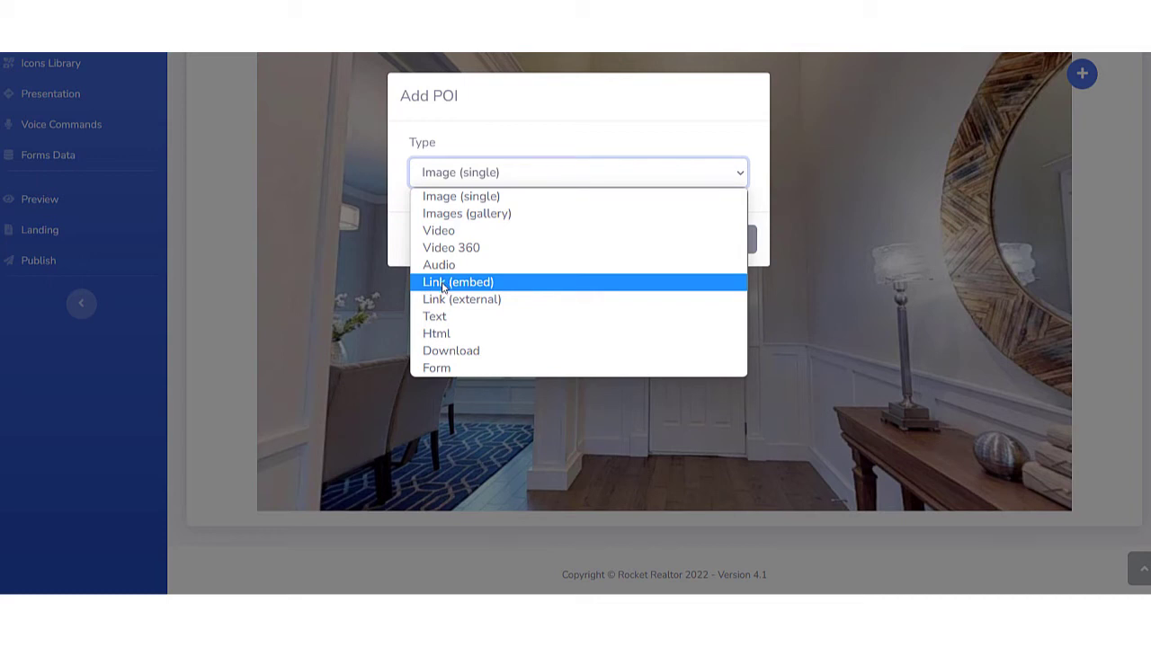
click(441, 318)
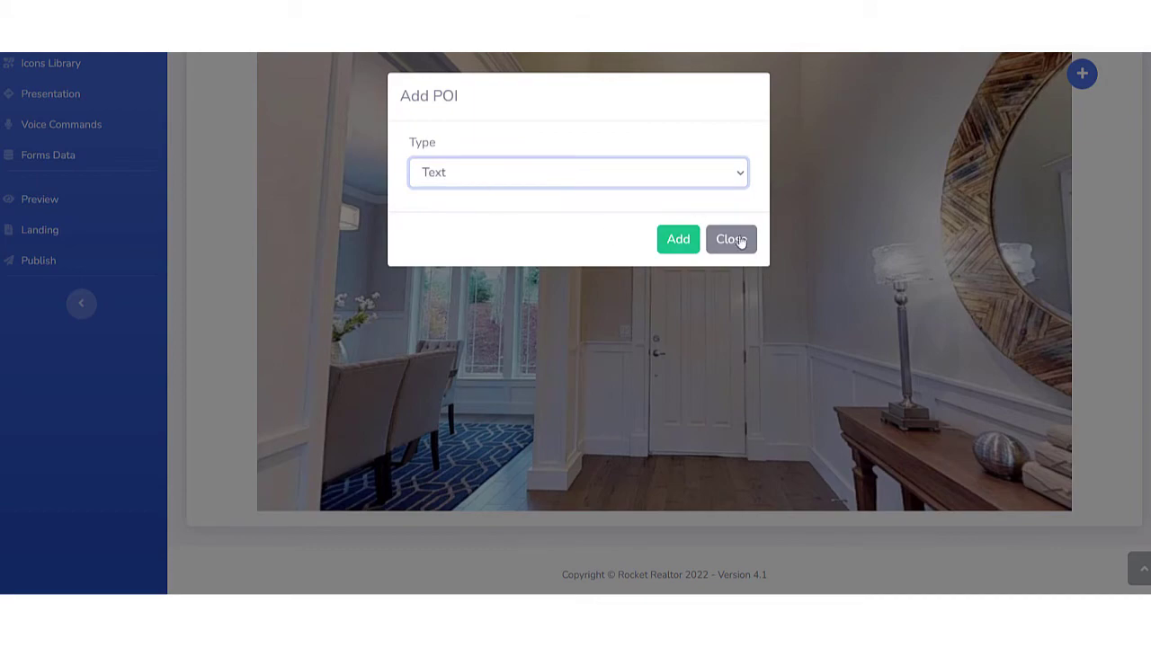
click(680, 238)
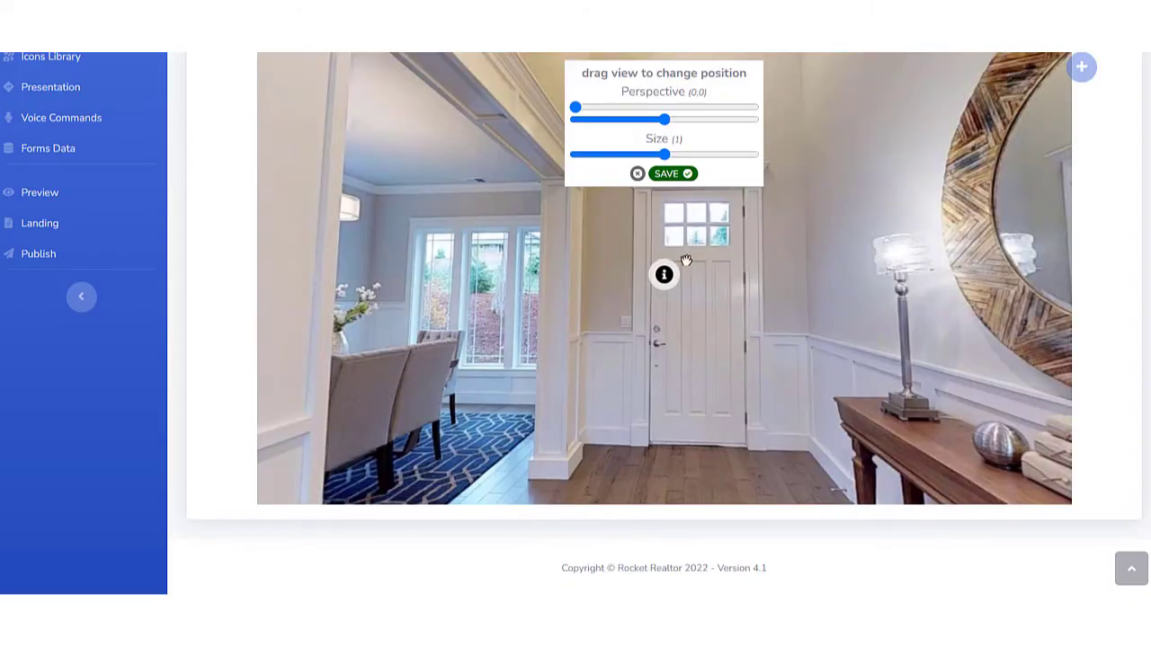
drag(713, 287, 743, 282)
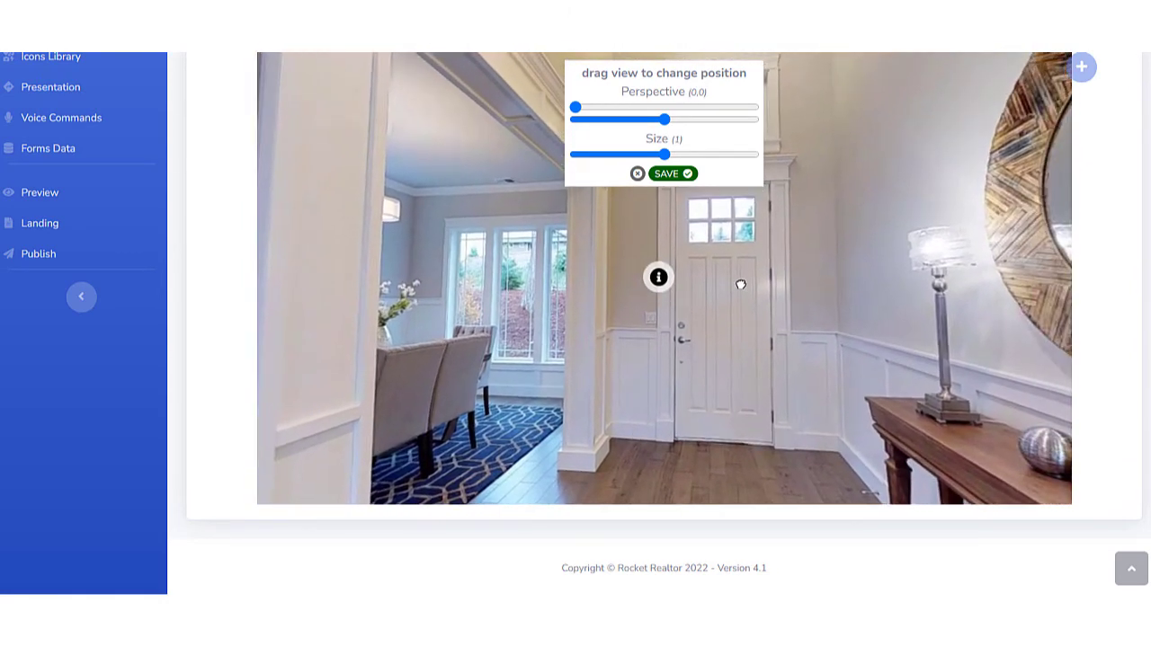
click(668, 174)
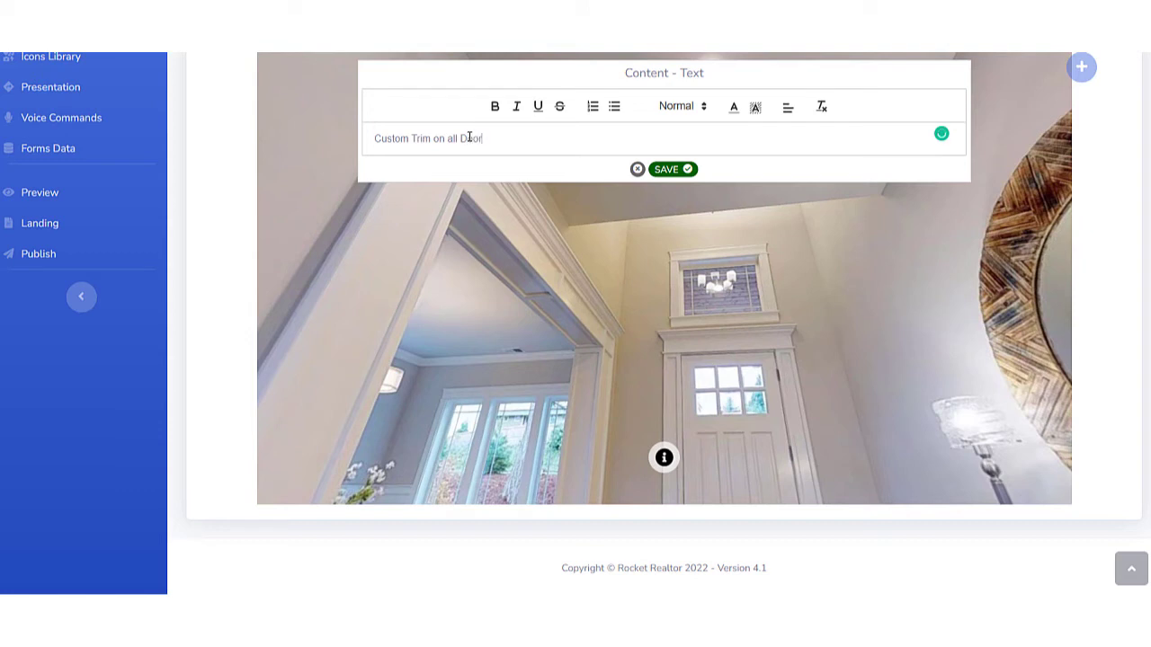
text(and Windows)
click(673, 174)
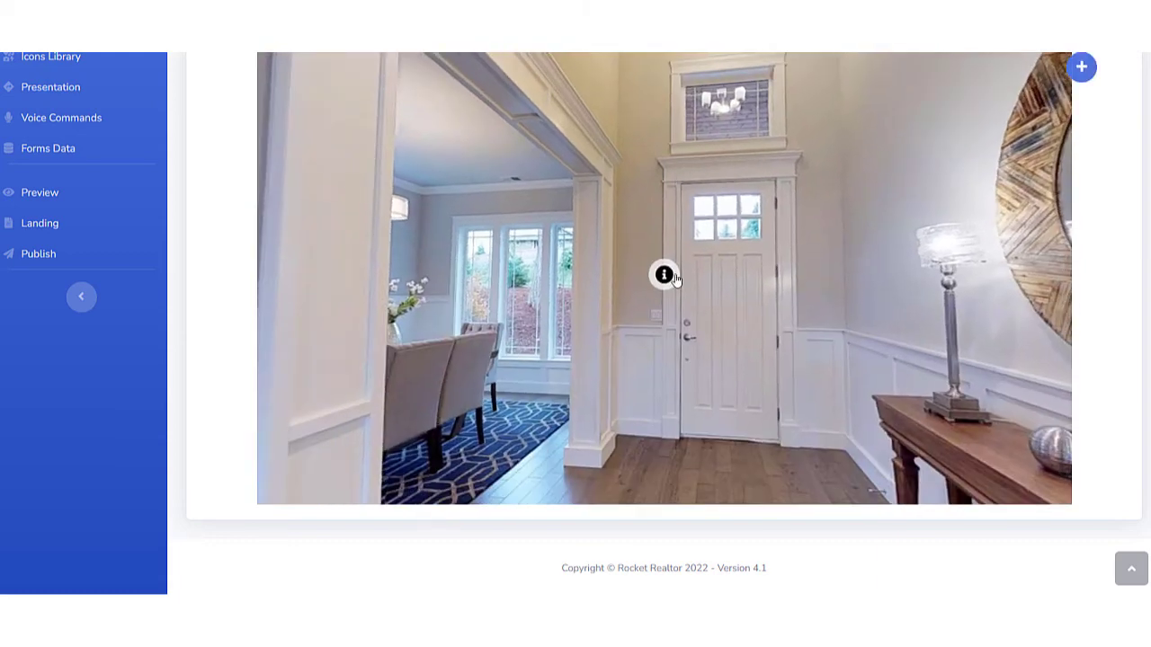
Add a Text POI on the bathroom's stone wall with content beginning "Stackstone" and save it.
drag(556, 306, 740, 249)
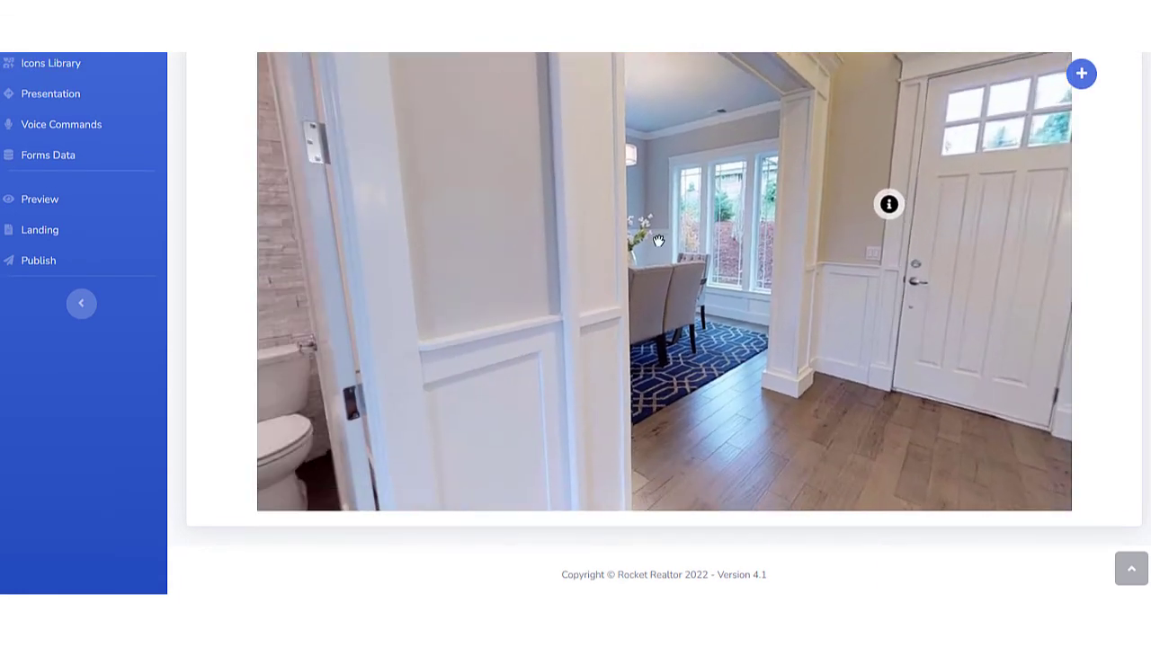
drag(664, 263, 739, 175)
drag(629, 186, 815, 186)
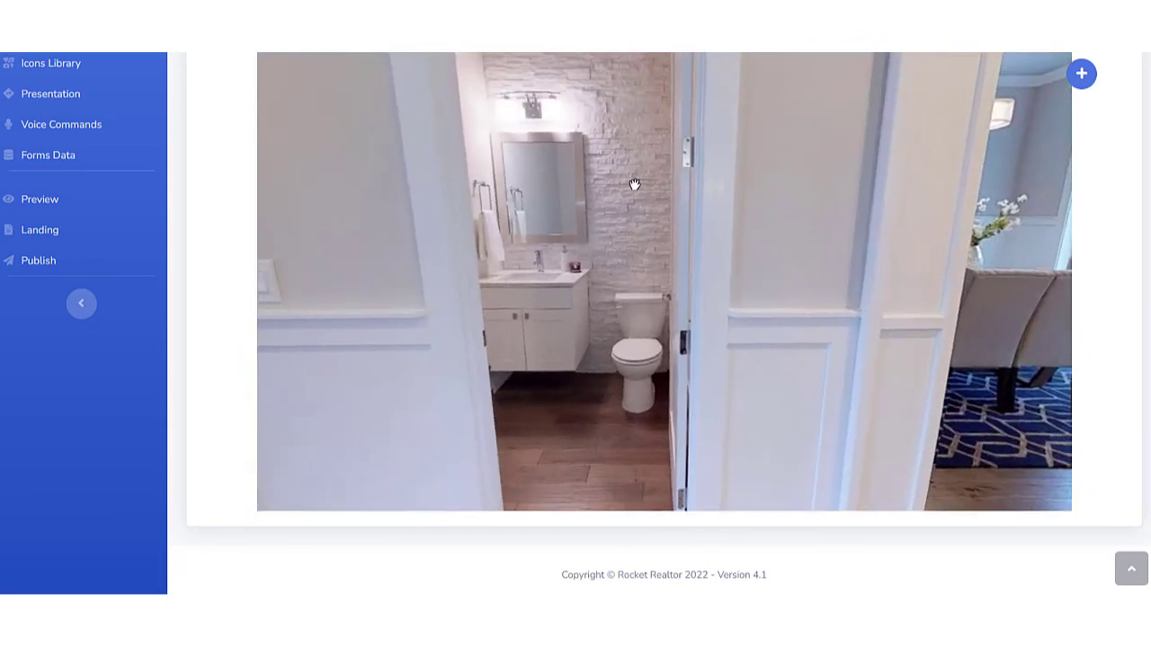
click(1081, 74)
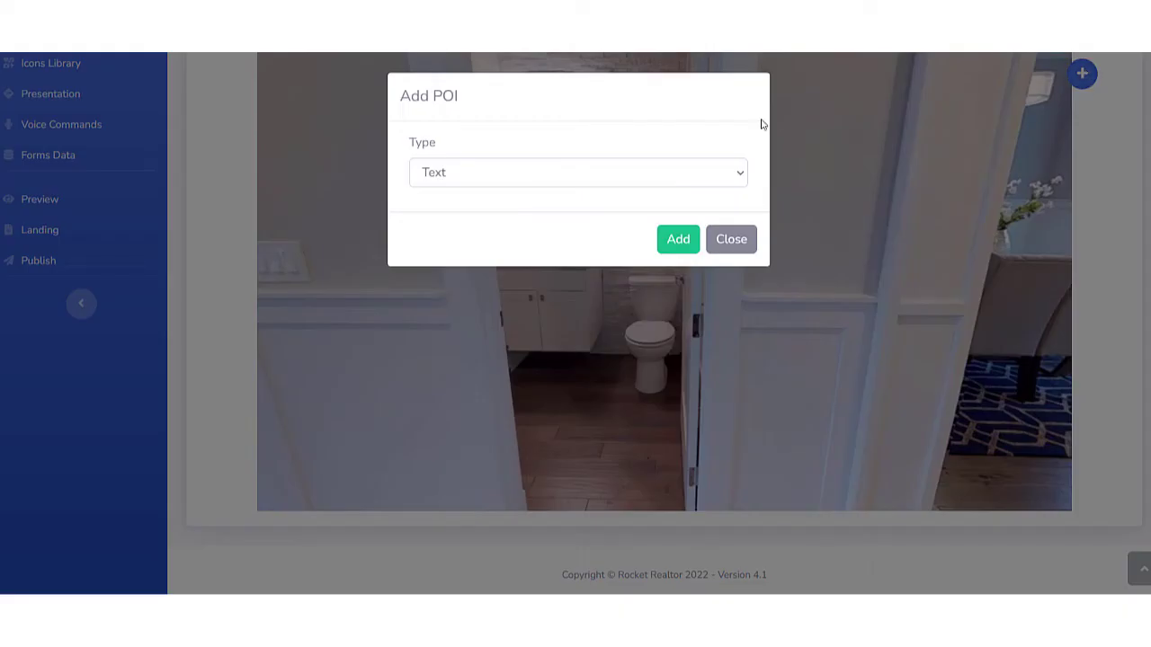
click(681, 241)
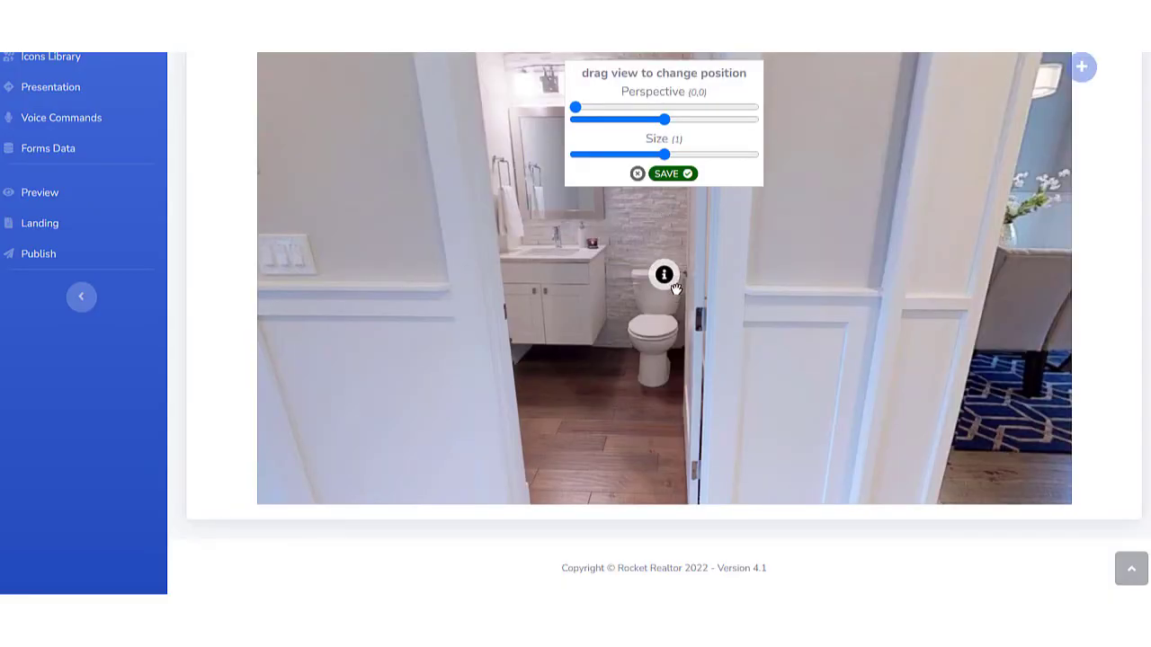
mouse_move(677, 292)
mouse_down()
mouse_move(719, 318)
mouse_move(734, 349)
mouse_up()
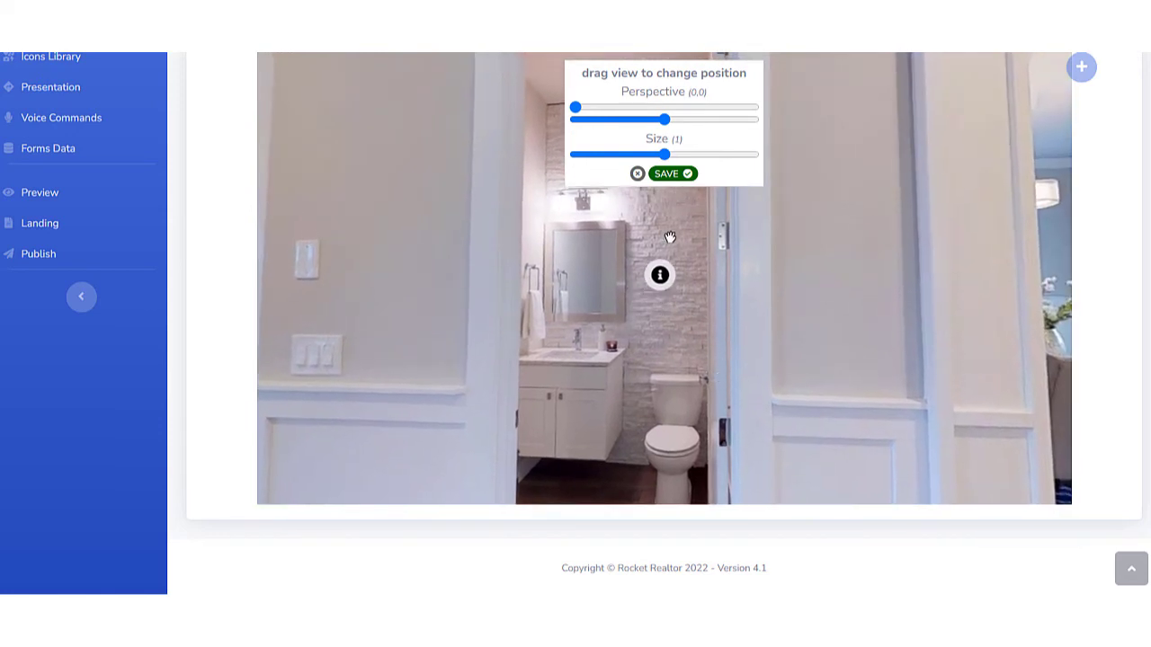
click(667, 175)
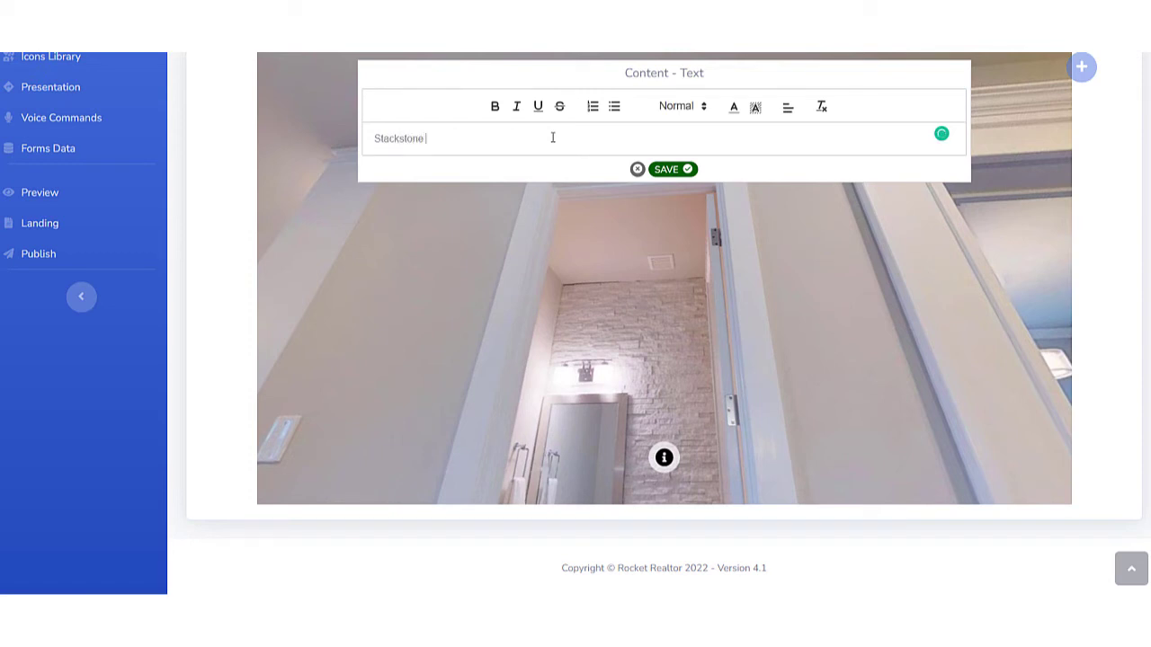
text(ICE)
click(665, 170)
Place a Text POI on the hallway's wood floor, in front of the dining table, and save its position.
drag(588, 296, 746, 190)
click(749, 108)
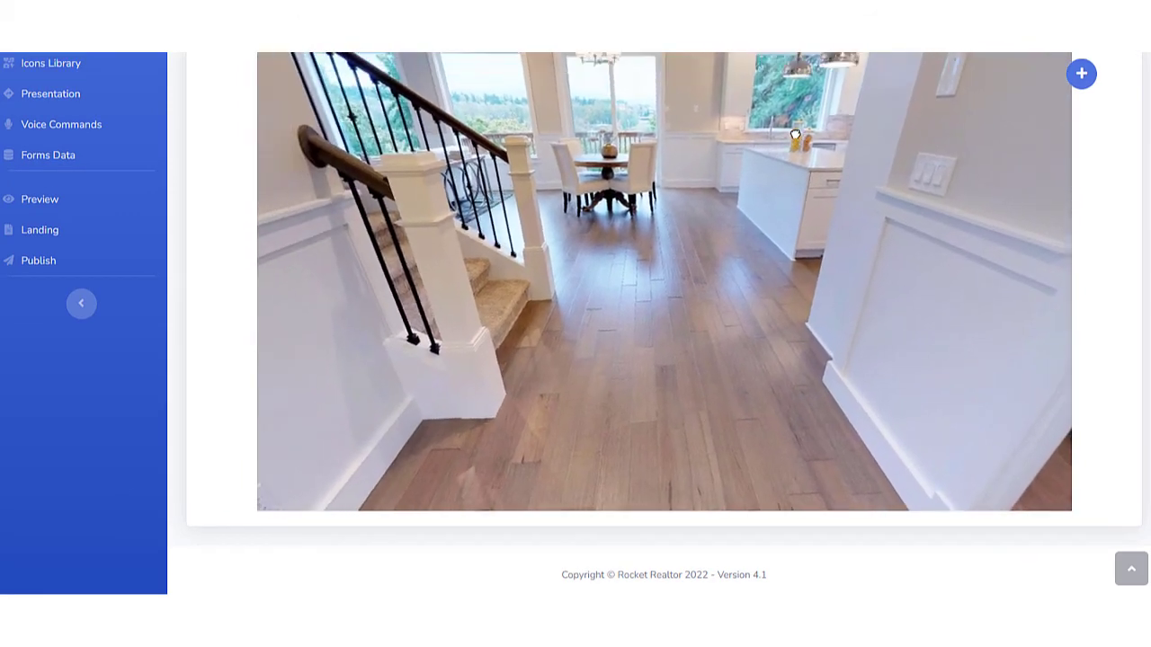
click(1082, 75)
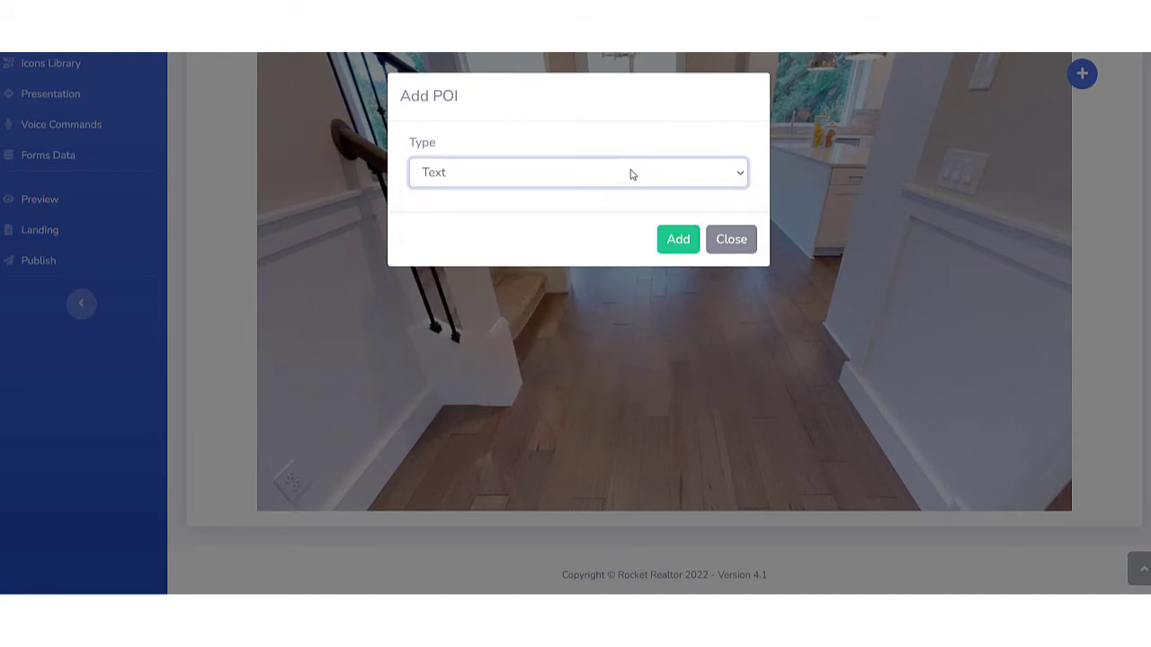
click(670, 239)
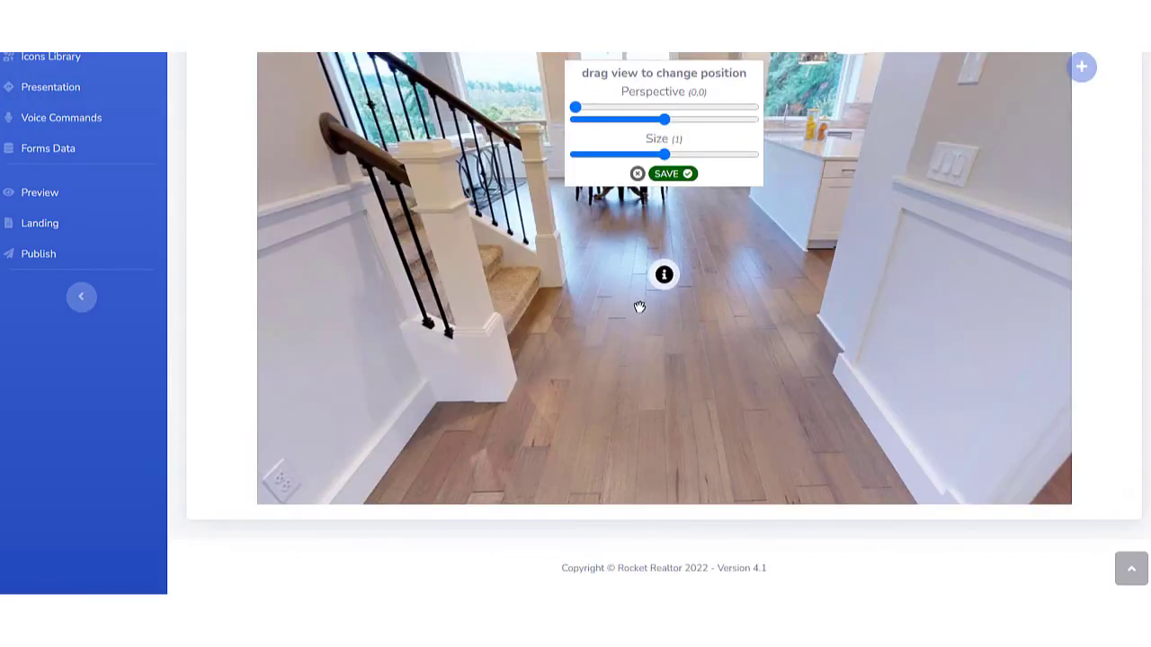
drag(671, 306, 668, 295)
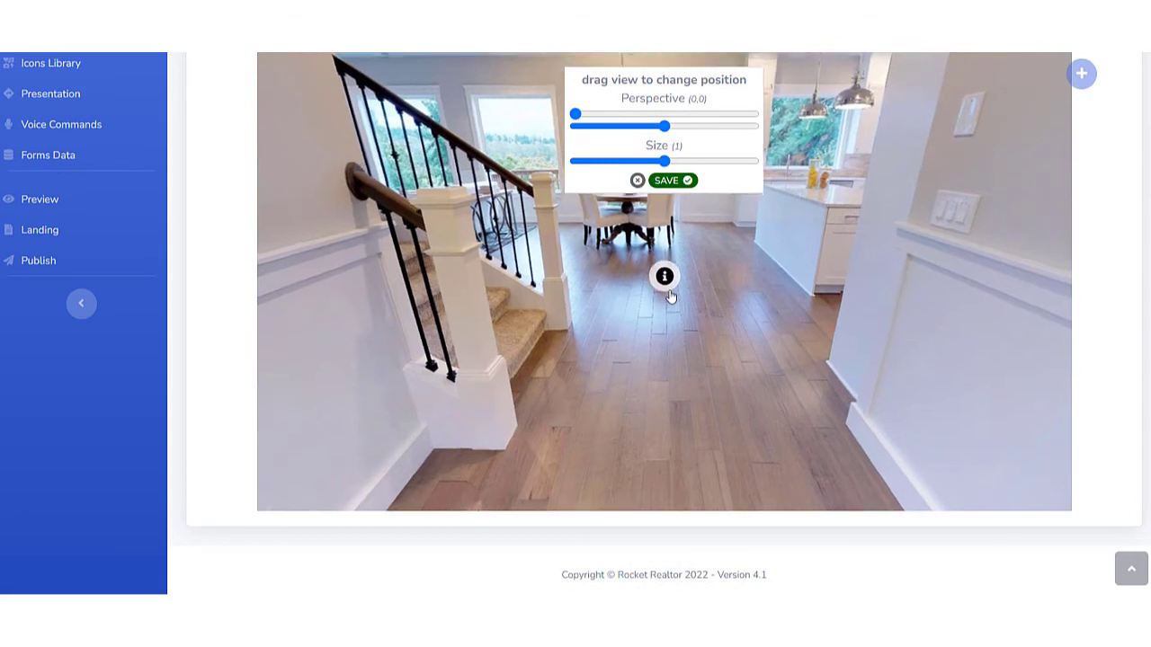
click(666, 182)
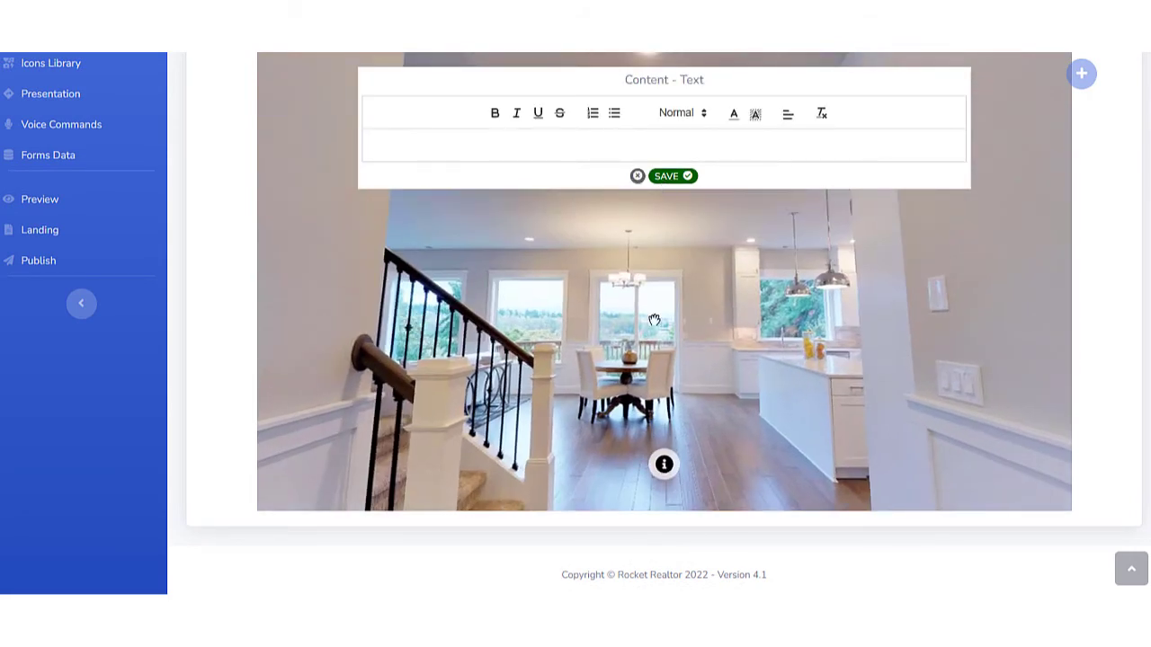
Enter "Oak Floors" as the floor POI's text content and save it.
click(495, 141)
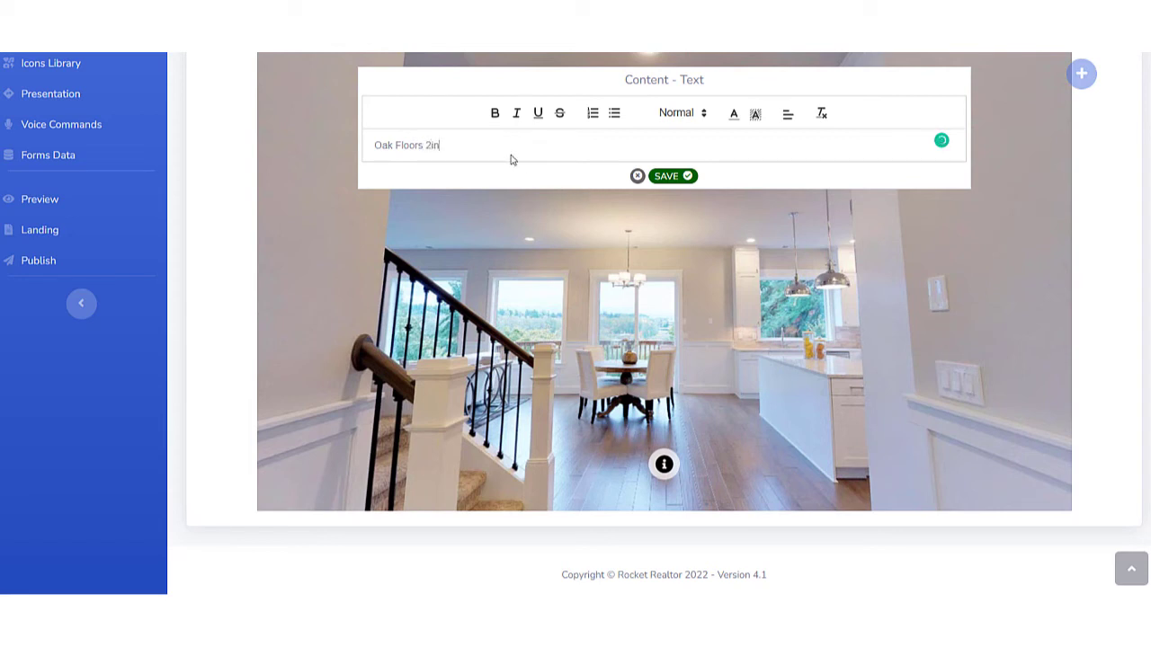
key(BackSpace)
key(BackSpace)
key(BackSpace)
key(BackSpace)
key(BackSpace)
key(BackSpace)
key(BackSpace)
key(BackSpace)
key(BackSpace)
key(BackSpace)
key(BackSpace)
key(BackSpace)
click(667, 176)
Restyle the floor POI with the stacked-layers icon found by searching the icon library for "flo".
mouse_move(664, 283)
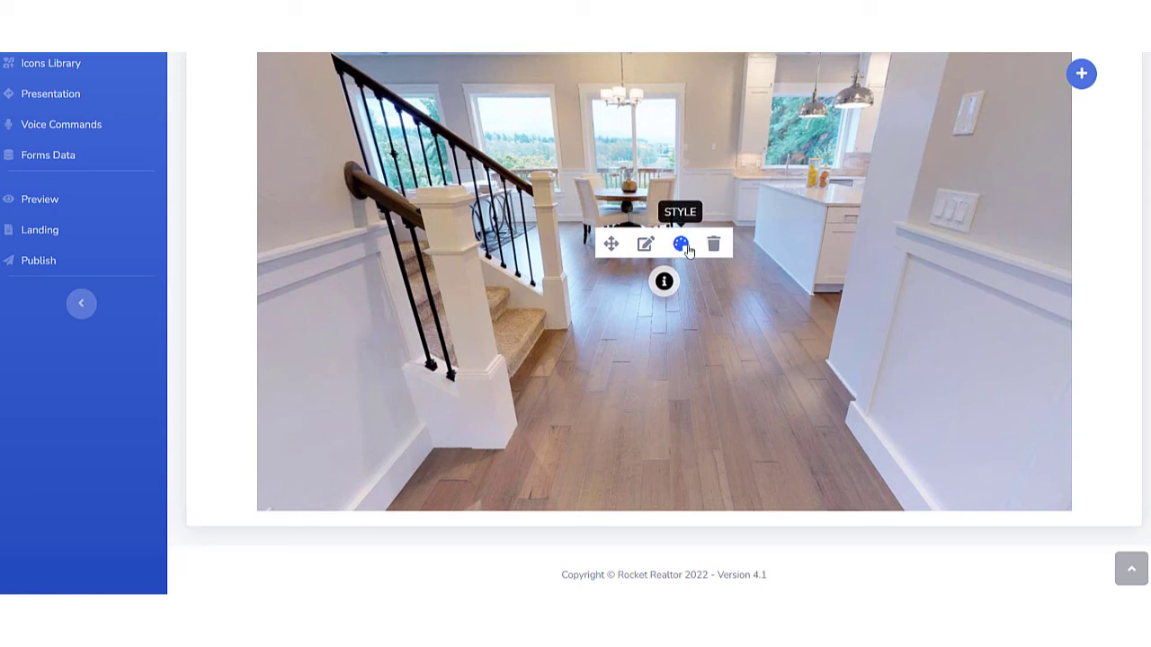
click(681, 246)
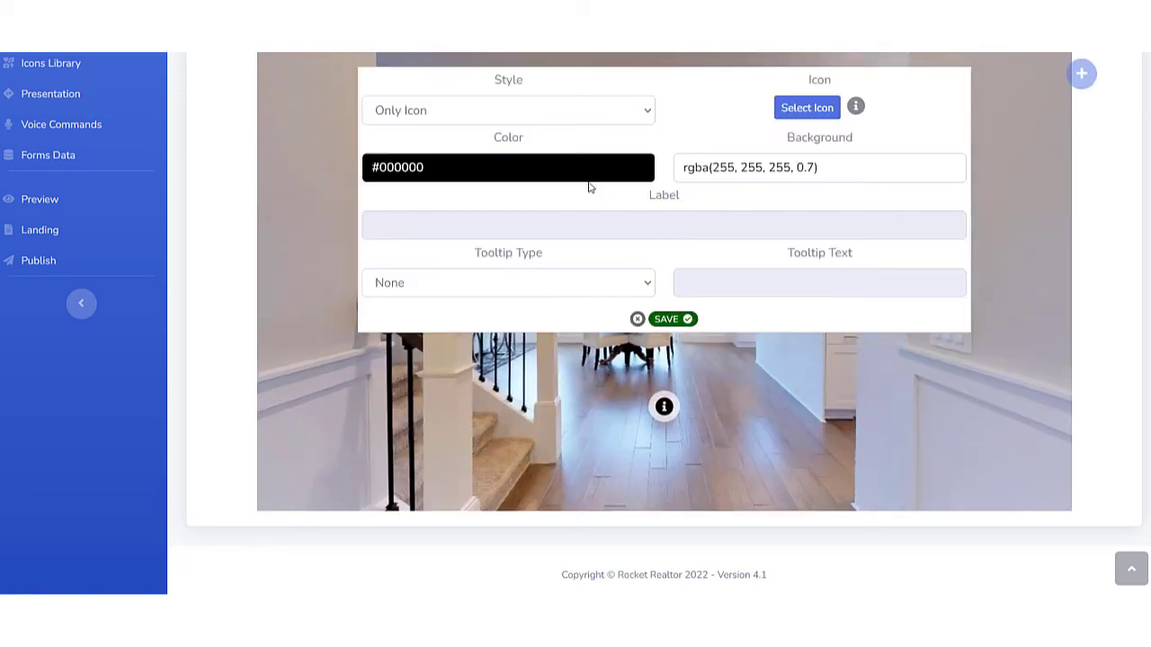
click(780, 115)
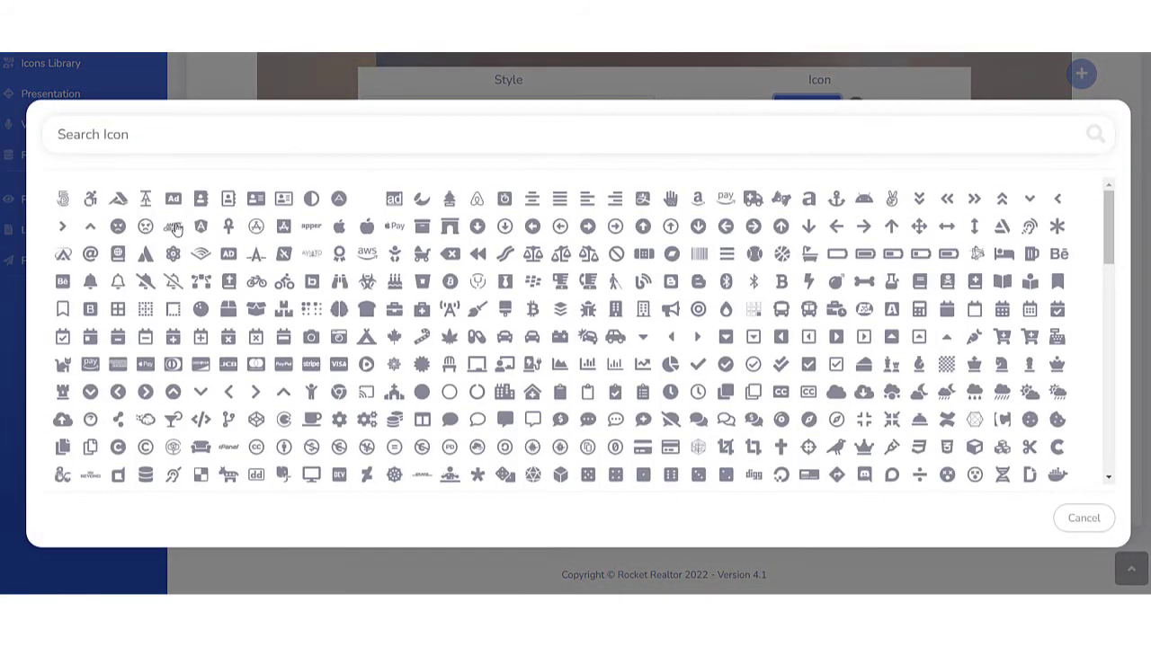
click(142, 140)
text(fl)
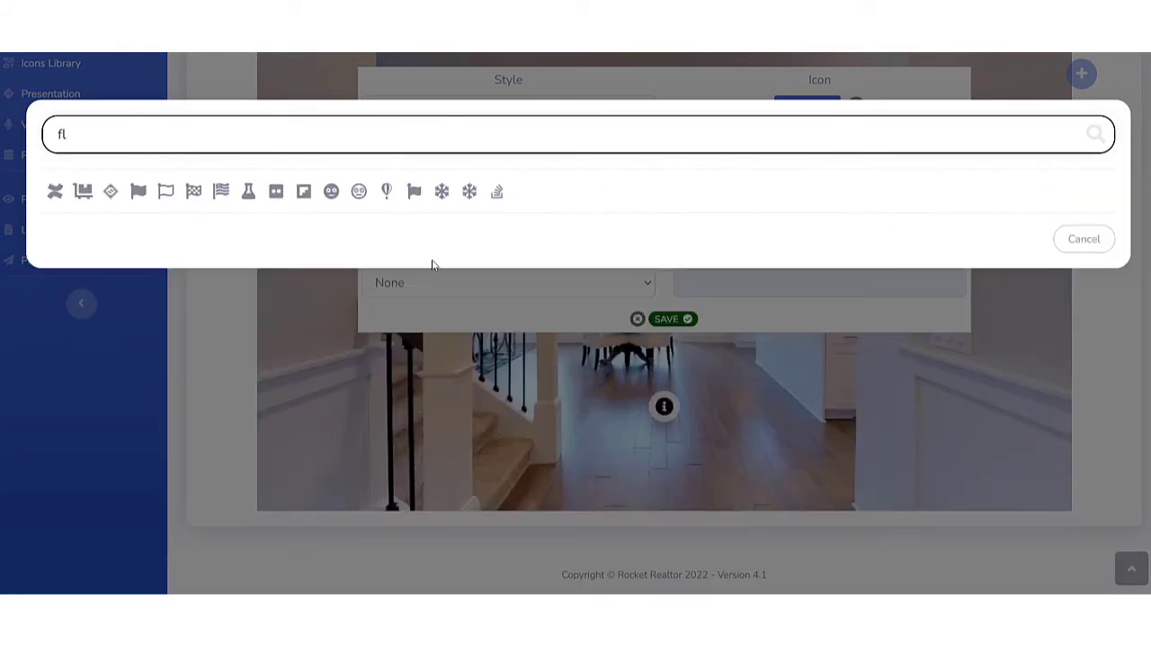
click(470, 192)
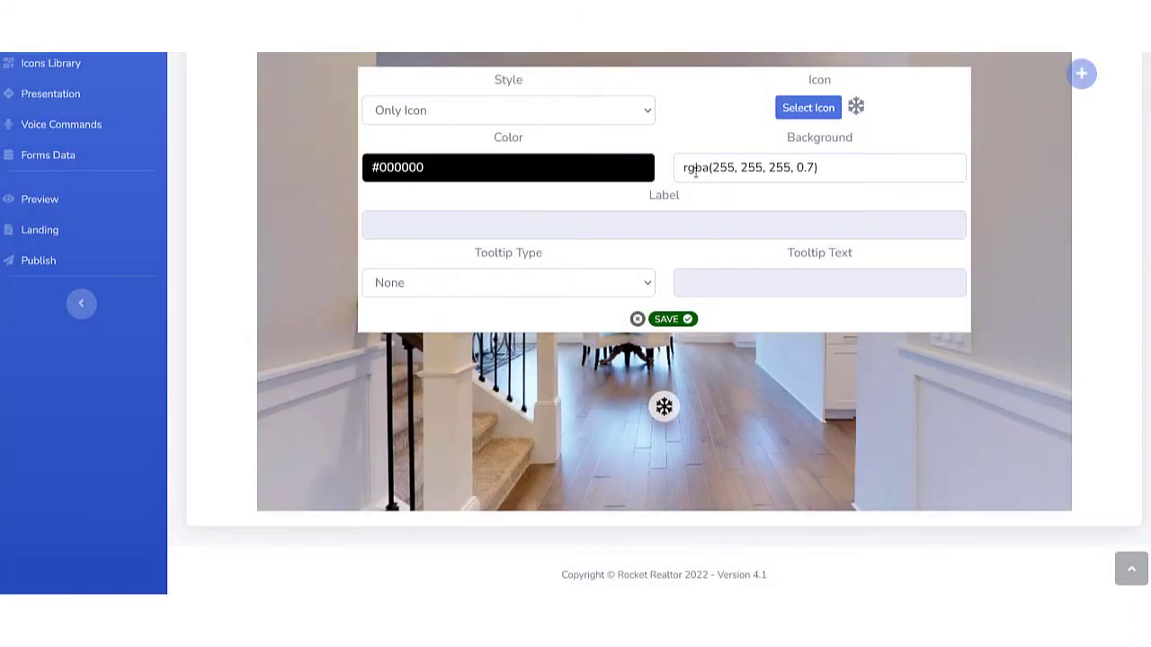
click(795, 110)
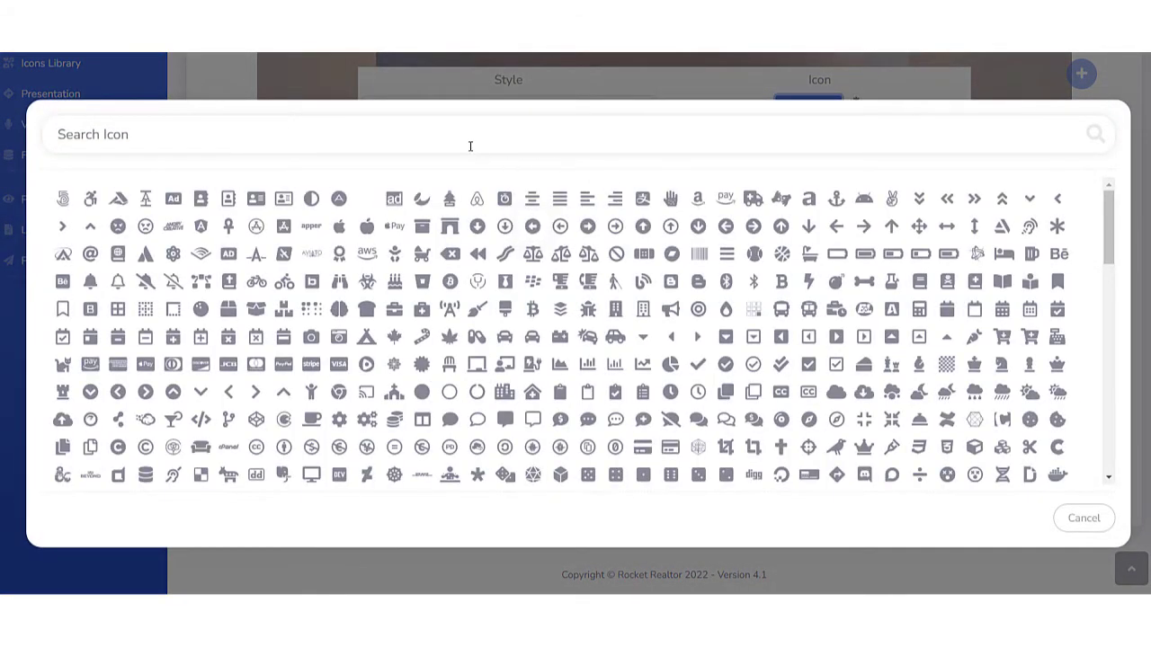
click(470, 144)
text(flo)
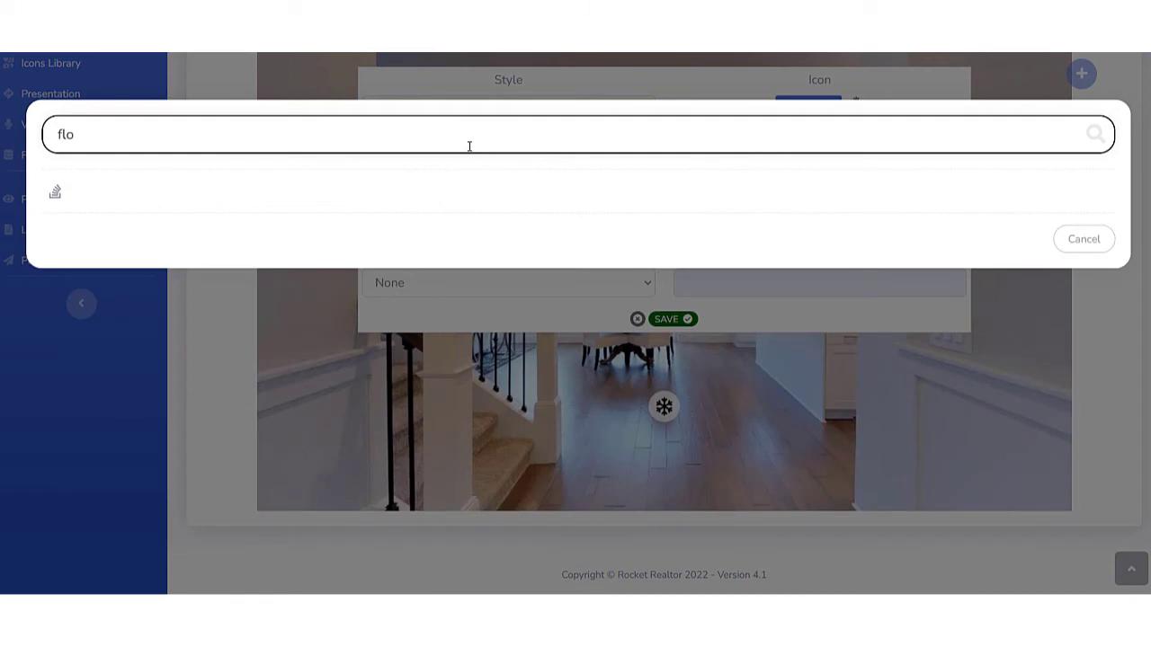
click(55, 191)
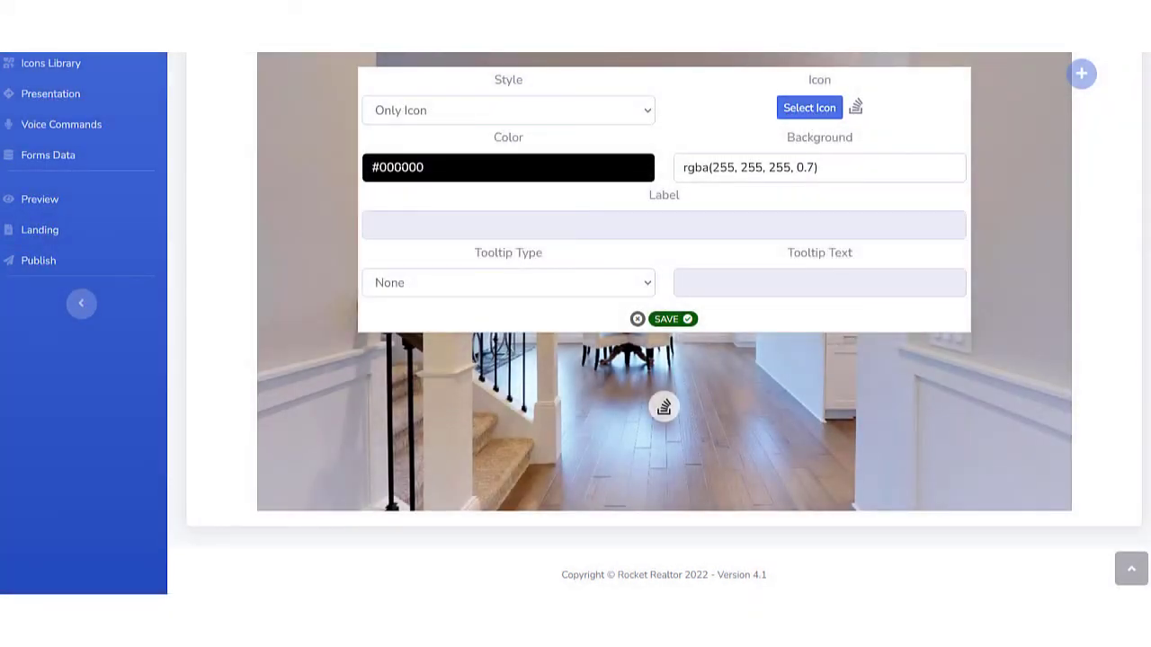
Set the floor POI's icon color to bright blue and save the style.
click(411, 168)
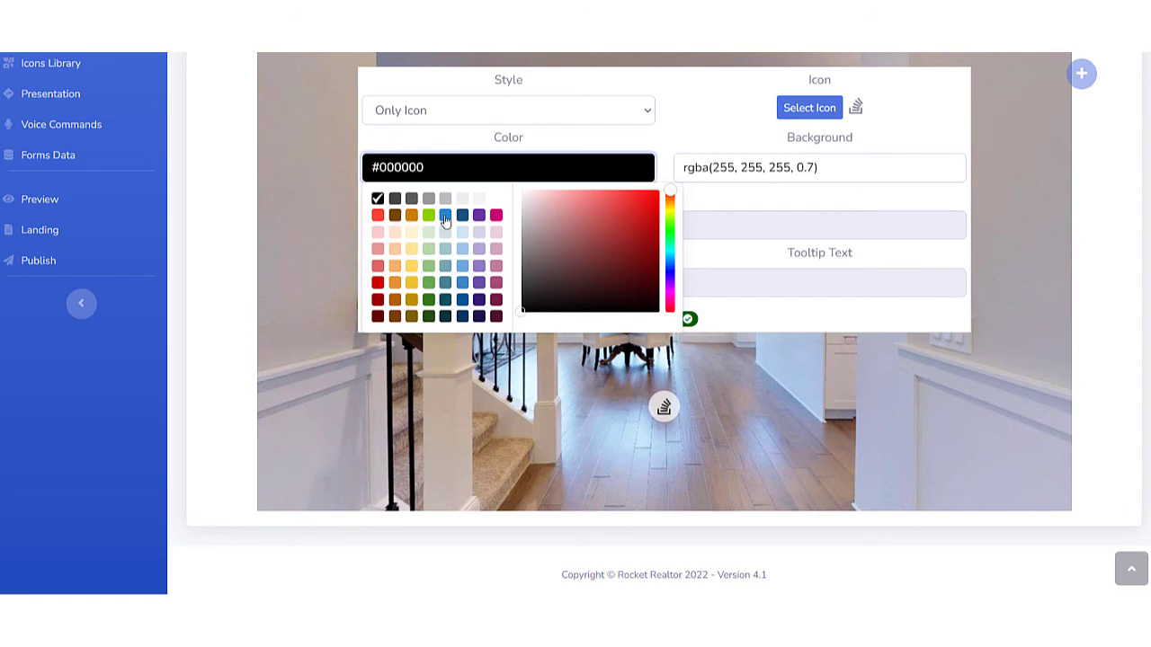
click(445, 215)
click(734, 102)
click(666, 322)
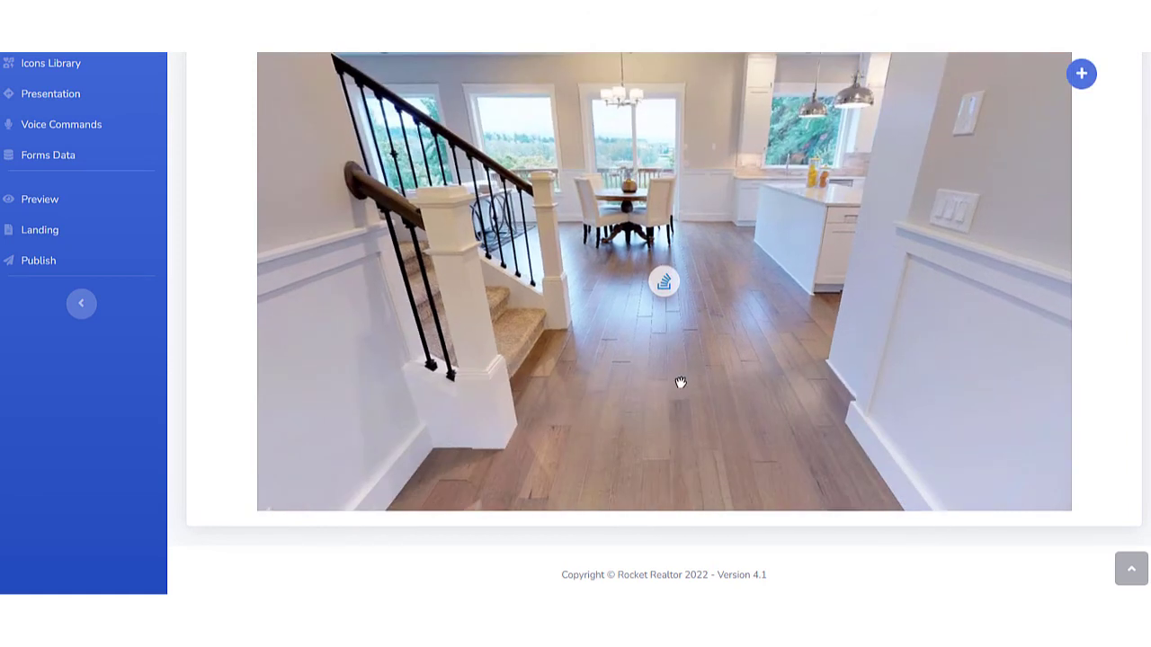
Look around the Entryway panorama to review the bathroom and floor points of interest.
drag(679, 386, 534, 339)
drag(757, 315, 410, 221)
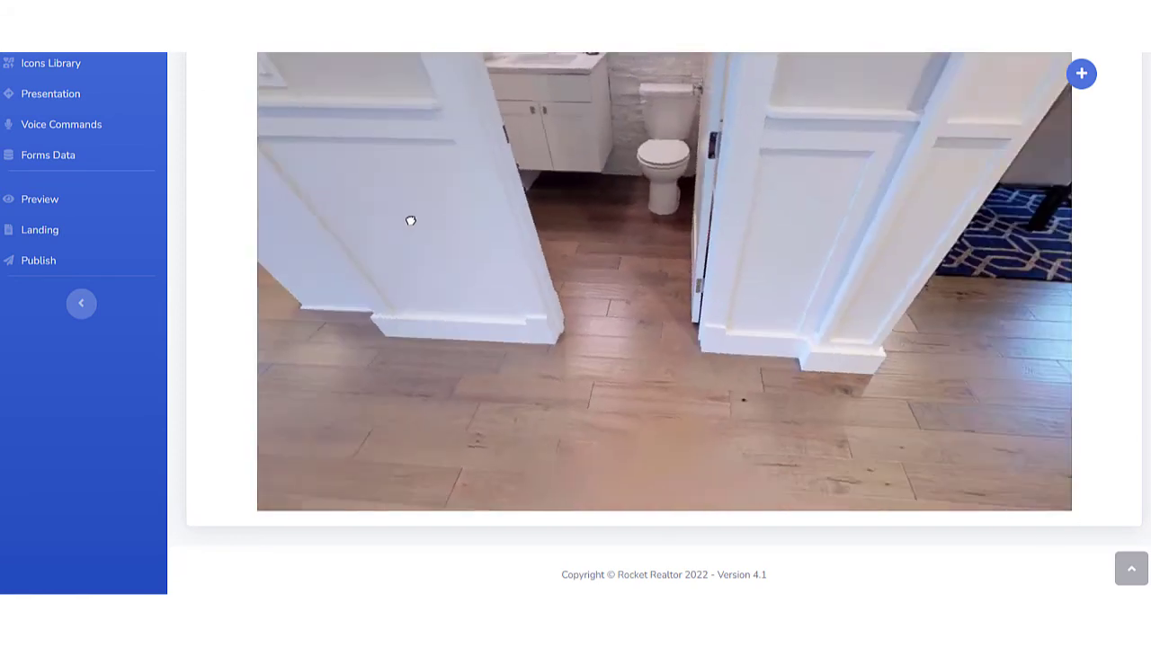
drag(663, 182, 752, 303)
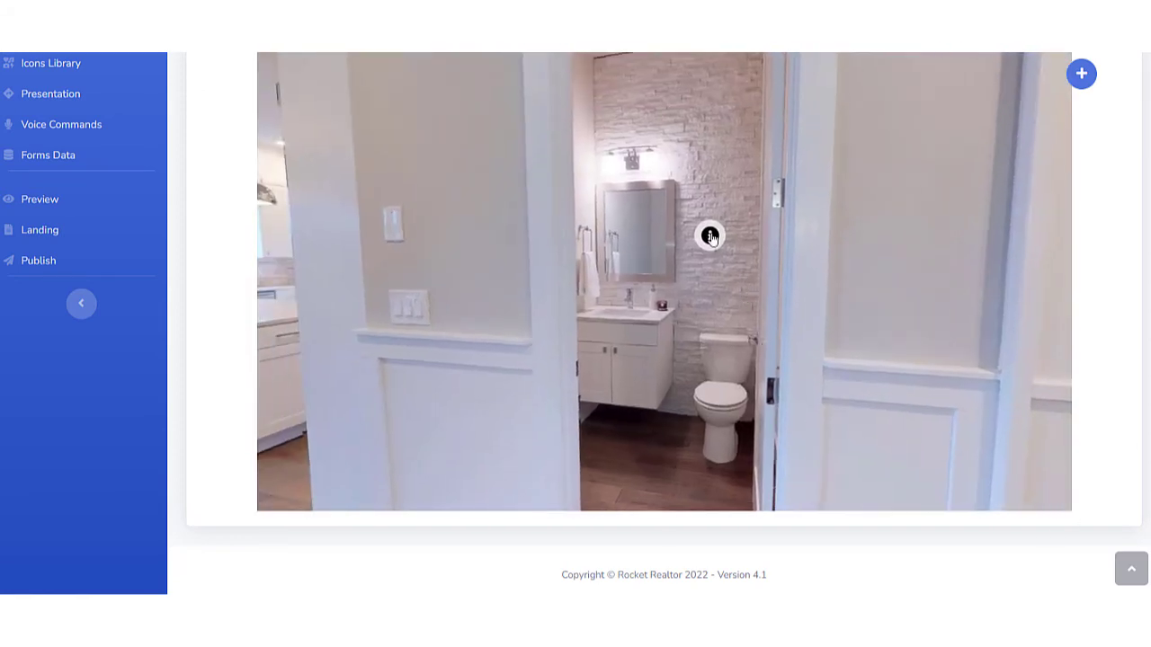
drag(390, 278, 644, 272)
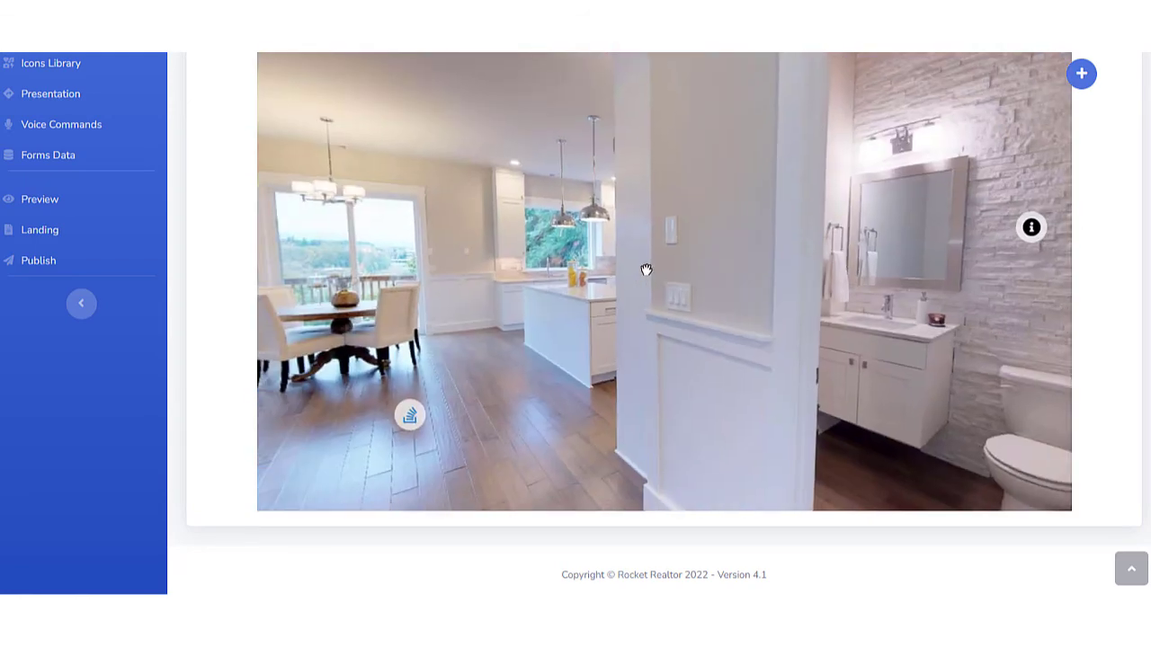
Add a form-type POI to the Stairs room and save its position at the corner of the kitchen island nearest the dining area.
drag(544, 255, 705, 421)
scroll(1142, 267, up, 4)
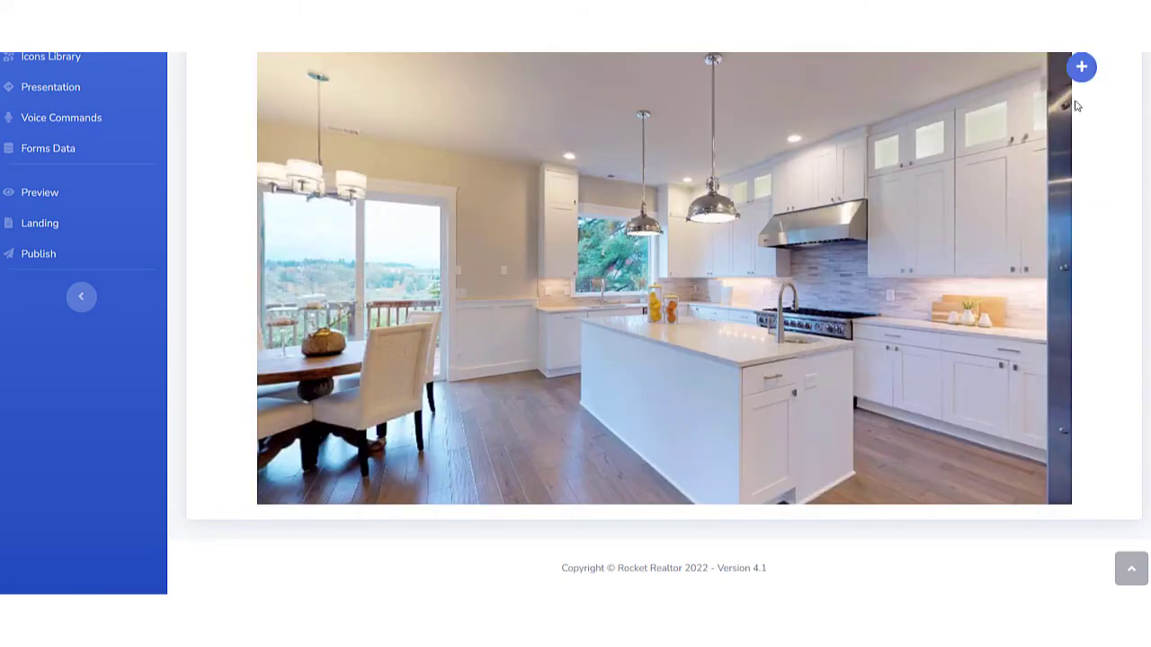
click(1083, 69)
click(534, 174)
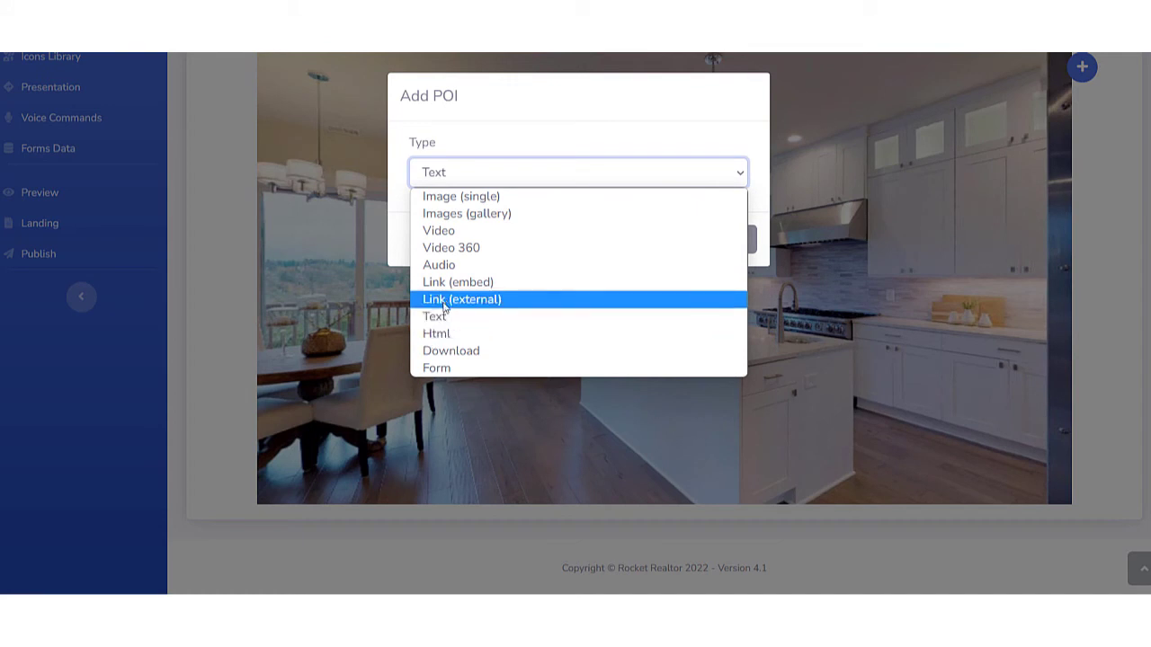
click(437, 369)
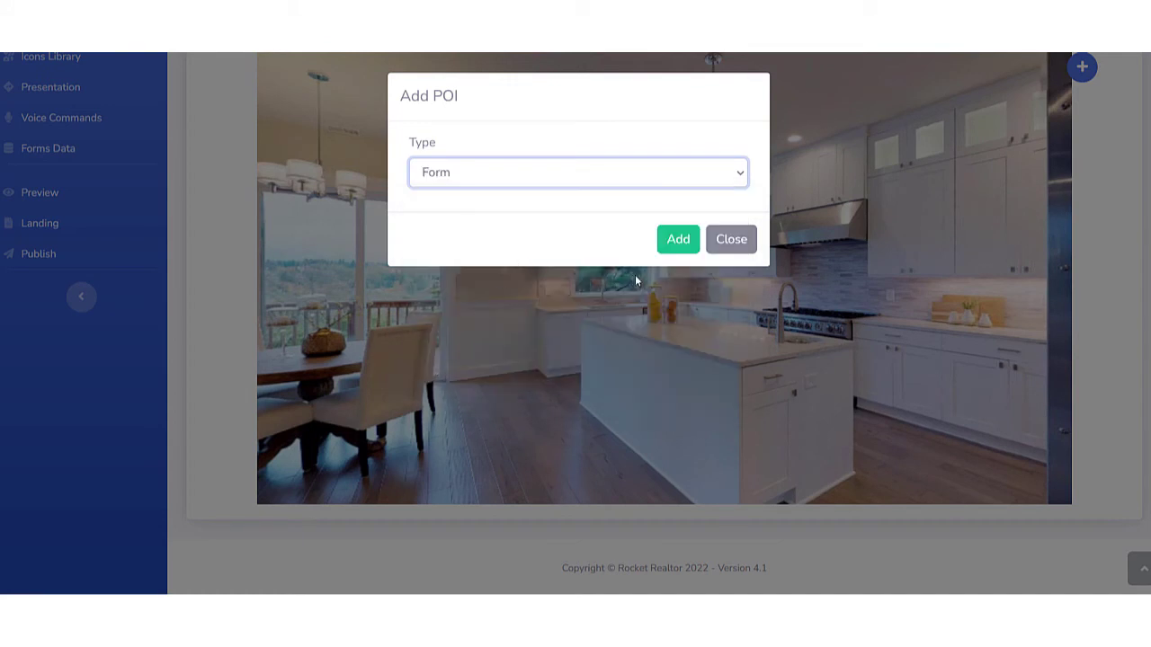
click(681, 241)
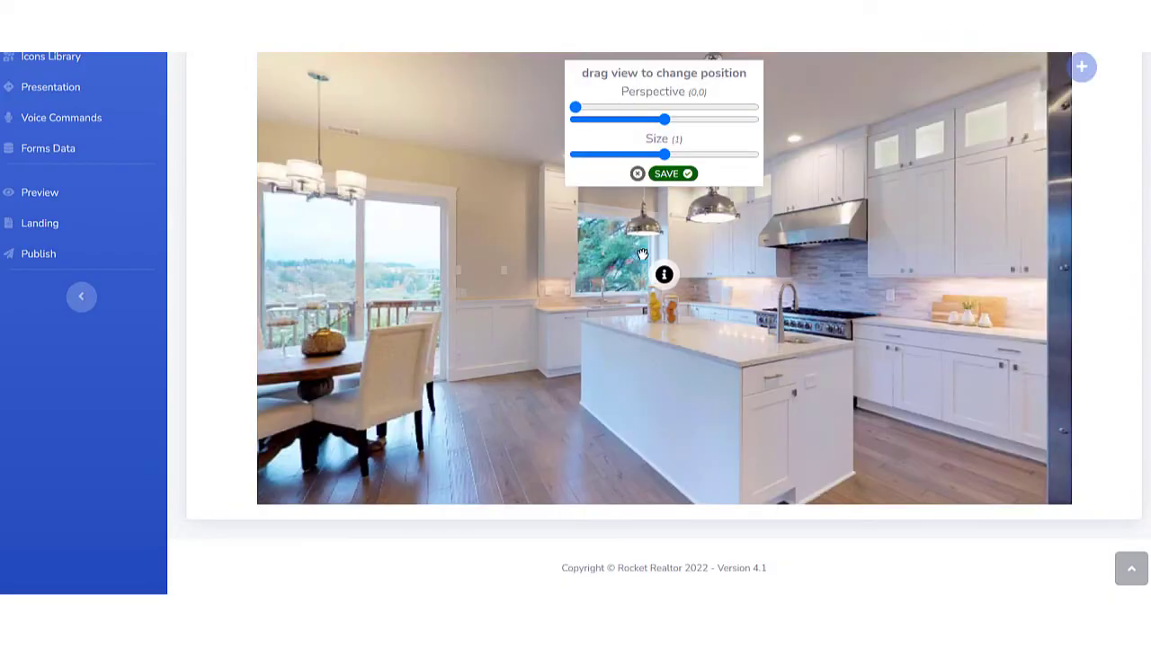
drag(728, 280, 824, 251)
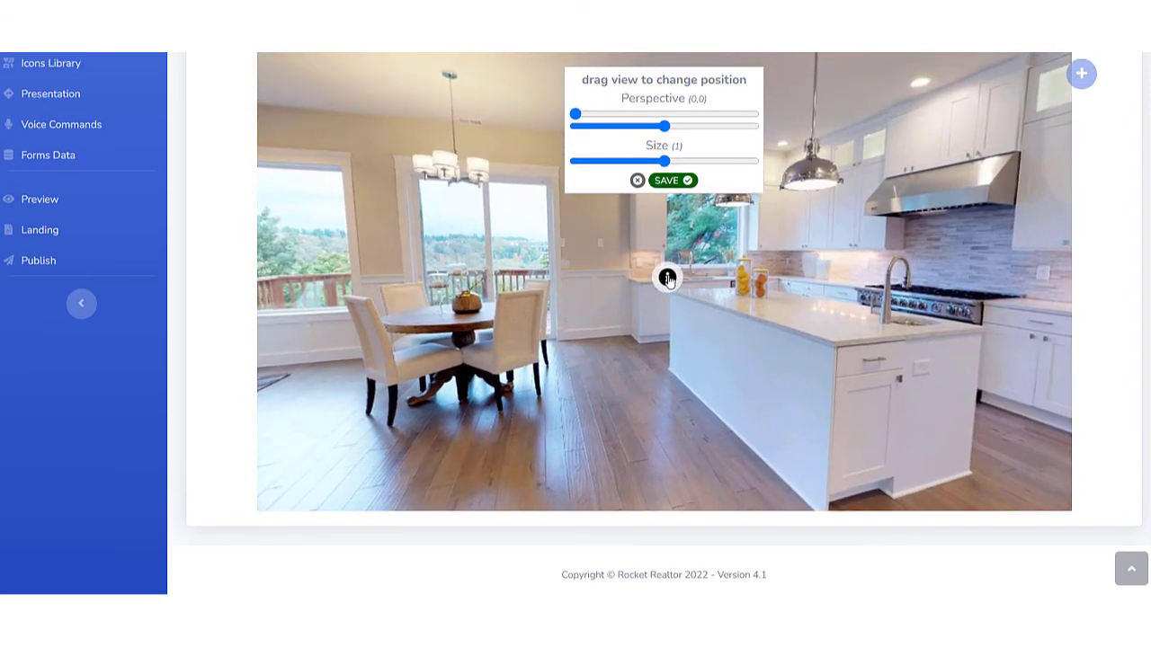
click(674, 181)
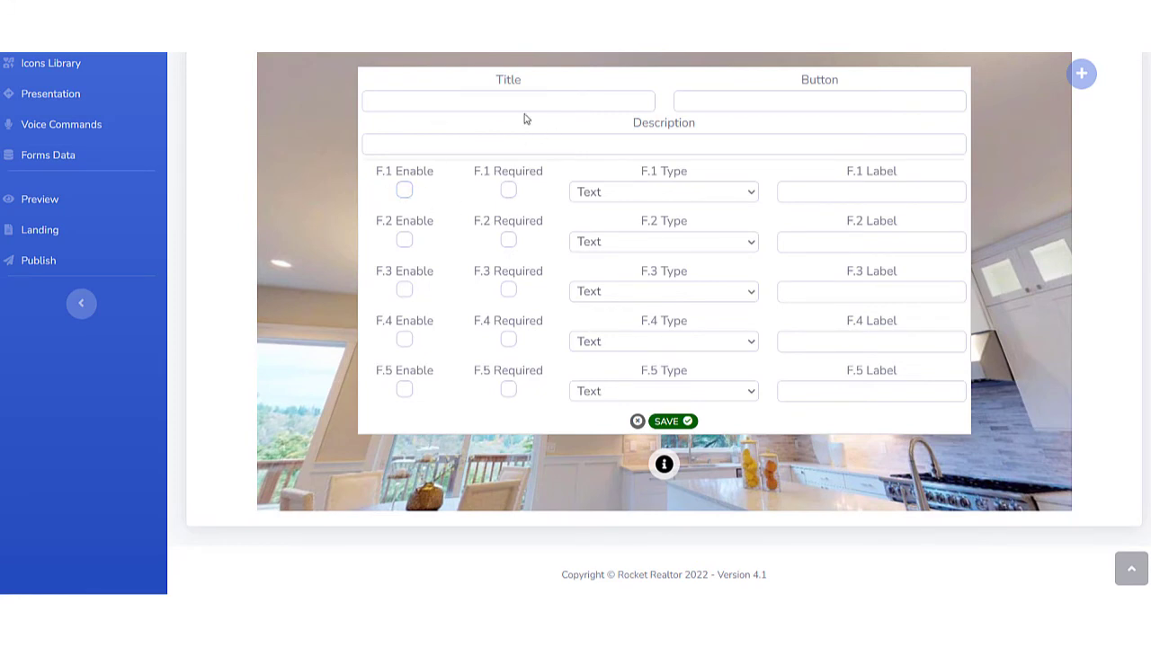
Give the kitchen island form POI the title "Place Offer" and the button text "Submit".
click(474, 97)
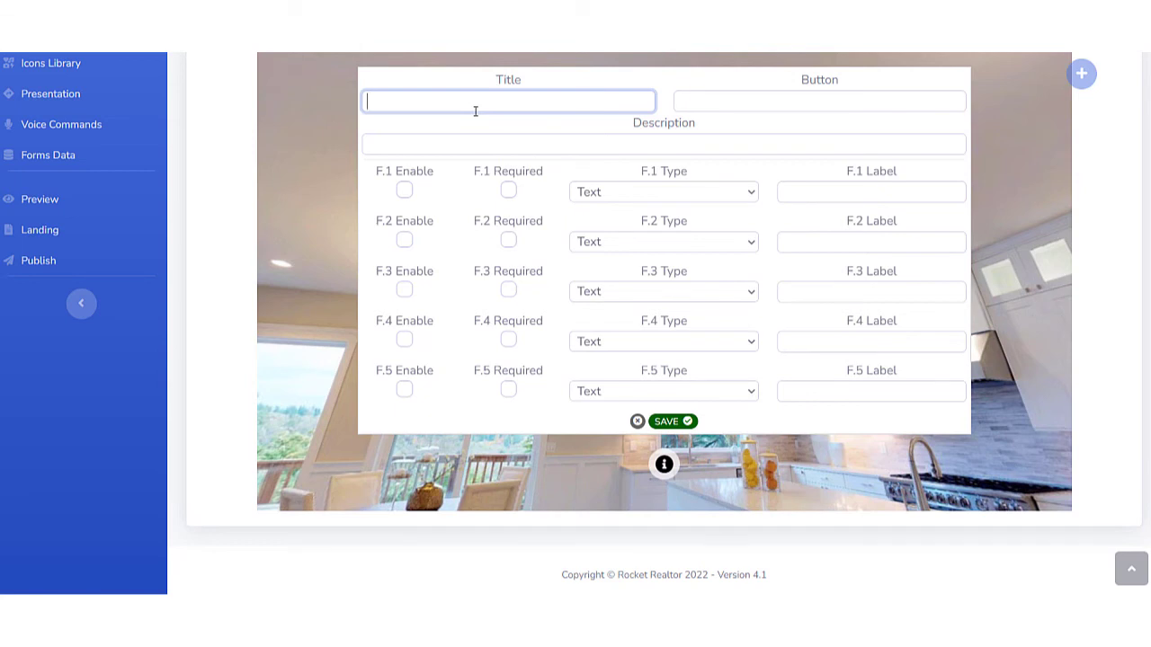
text(lan)
text(e Offer)
click(726, 100)
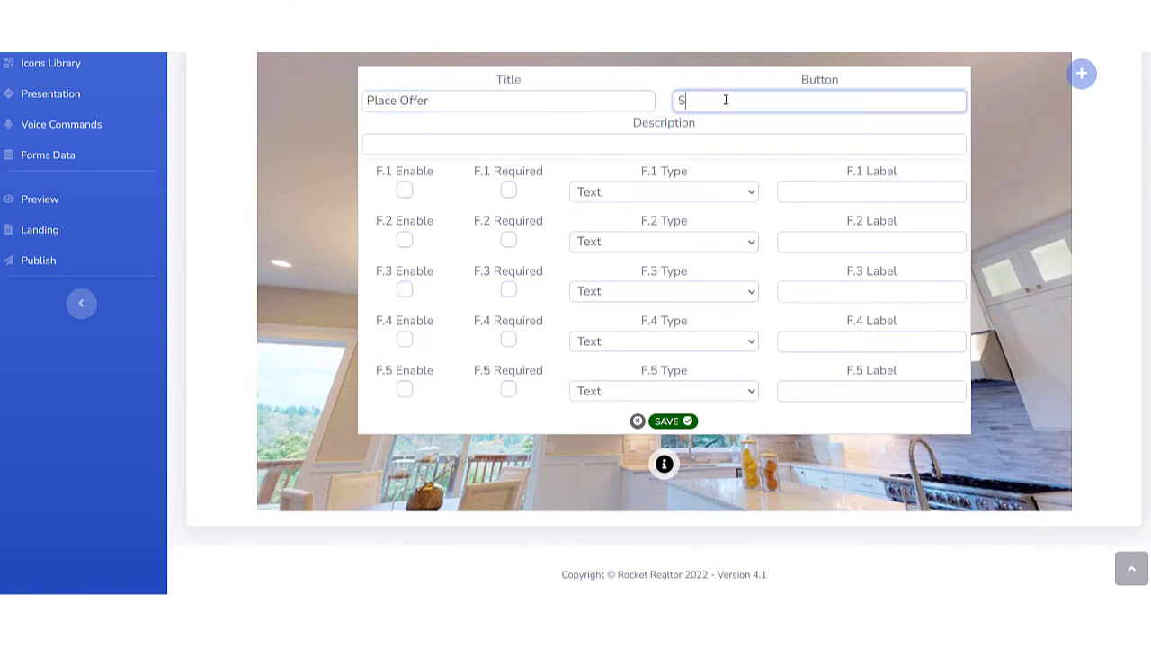
text(Submit)
Enable form field 1 as a required Text field labelled "First name".
click(403, 190)
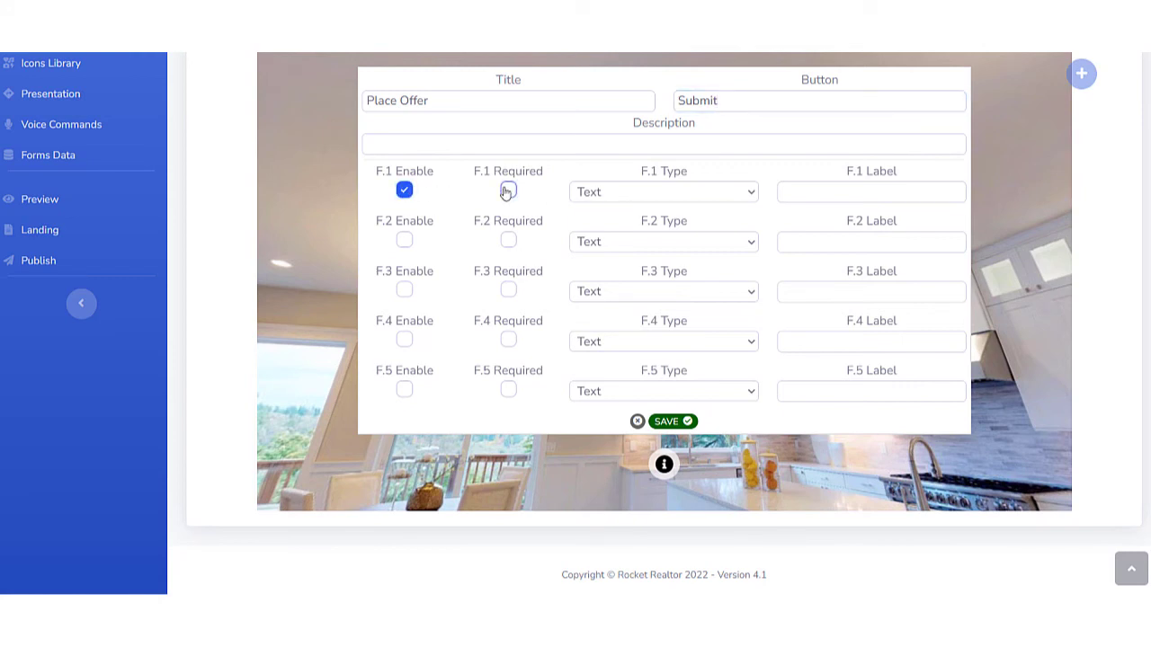
click(508, 190)
click(601, 192)
click(601, 218)
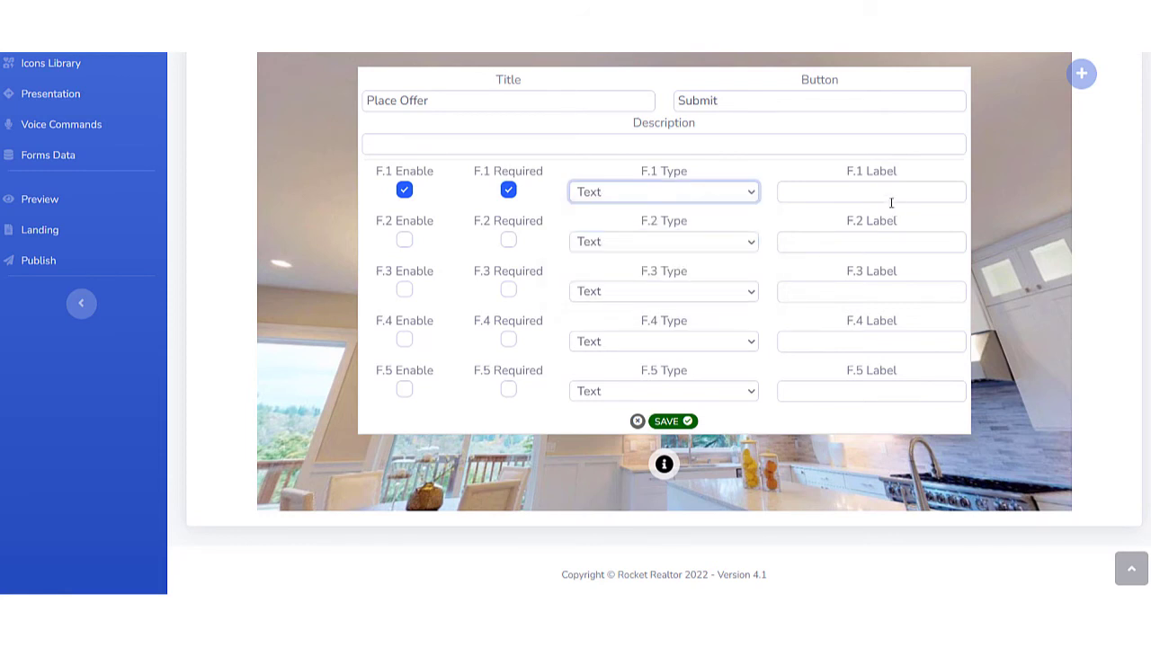
click(857, 193)
text(F)
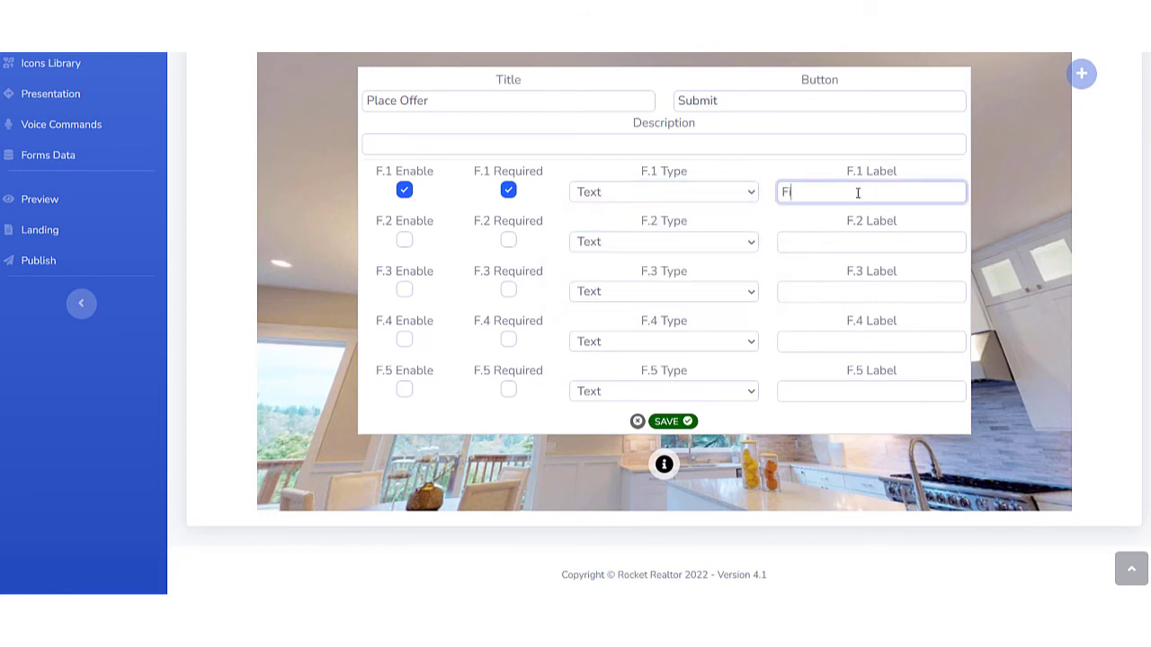
text(in)
text(st name)
Enable form field 2 as a required Phone field labelled "cellphone" and save the form.
click(405, 240)
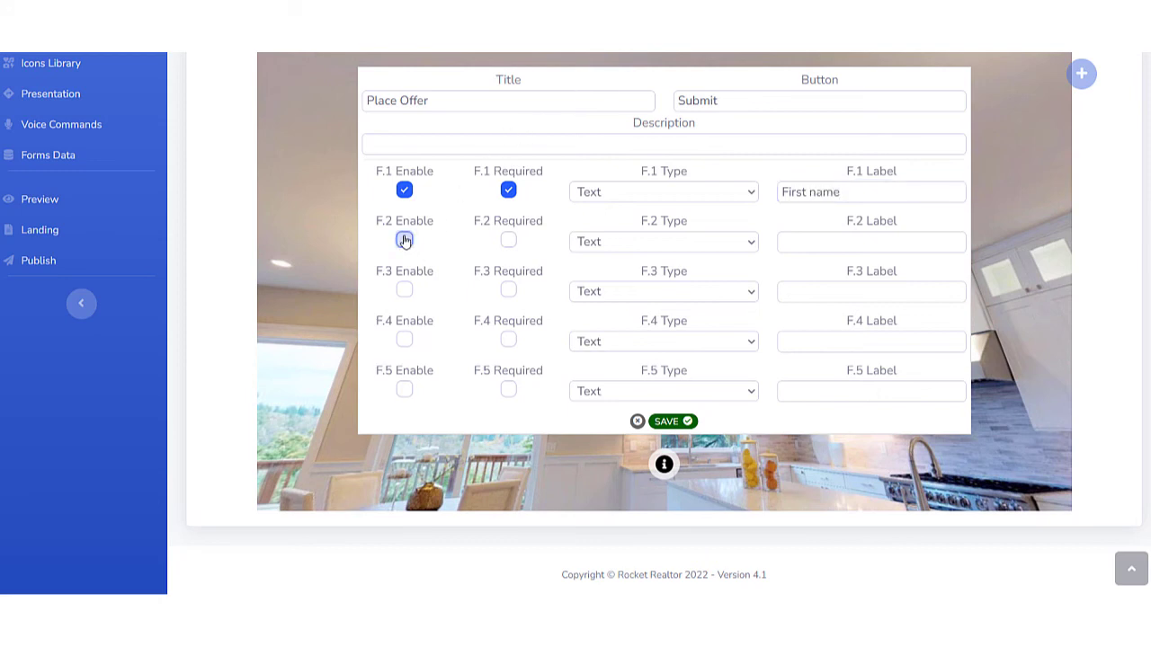
click(508, 240)
click(651, 245)
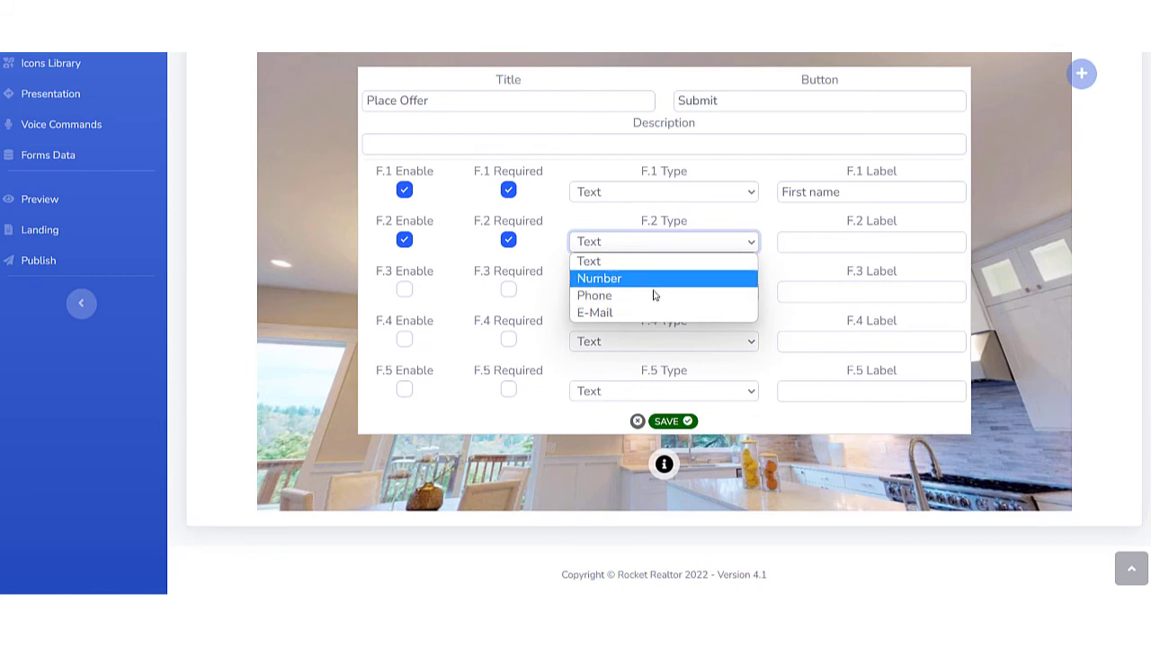
click(661, 299)
click(803, 249)
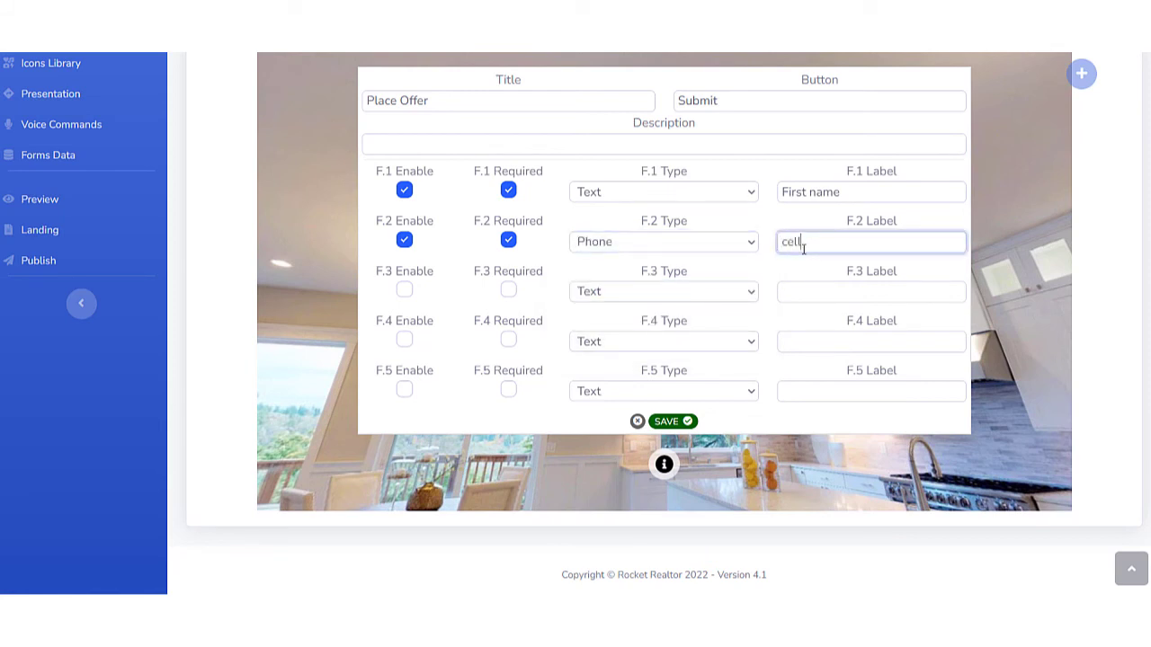
text(cellphone)
click(667, 421)
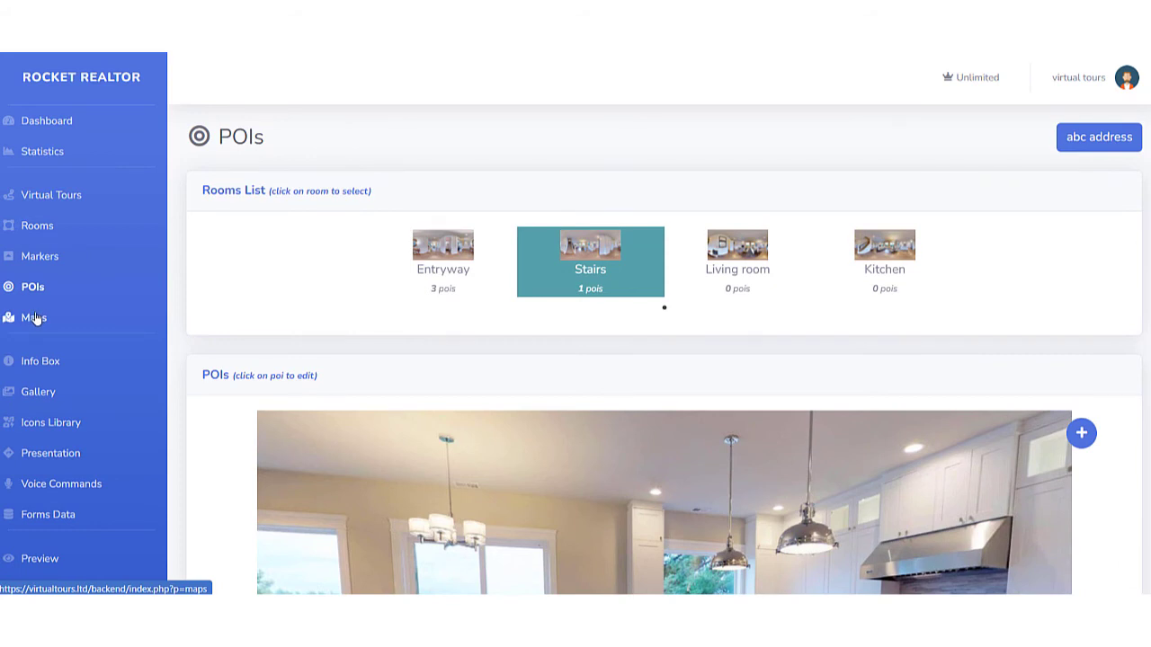
Preview the "abc address" virtual tour and expand its strip of room thumbnails.
scroll(38, 310, down, 2)
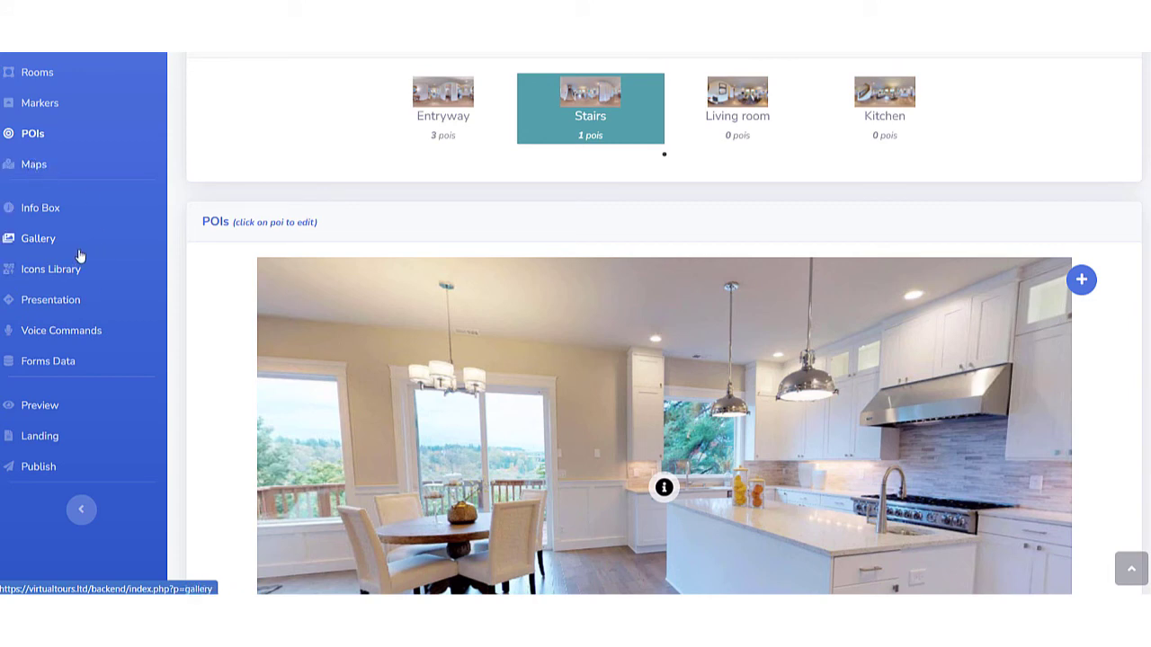
scroll(84, 321, up, 3)
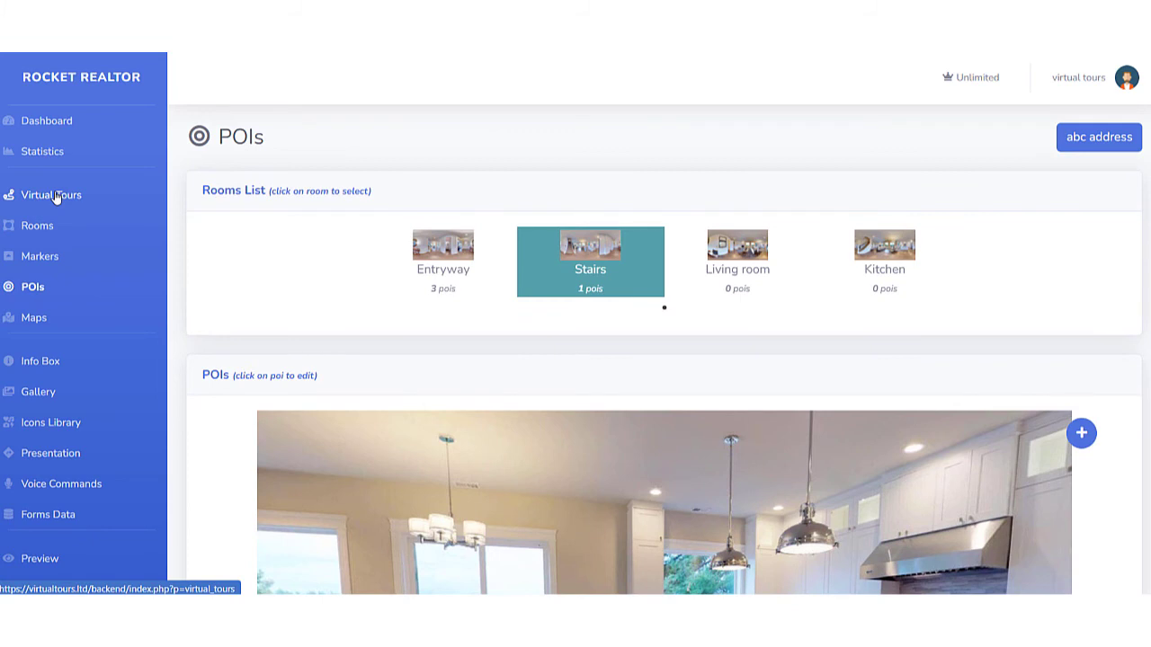
click(55, 197)
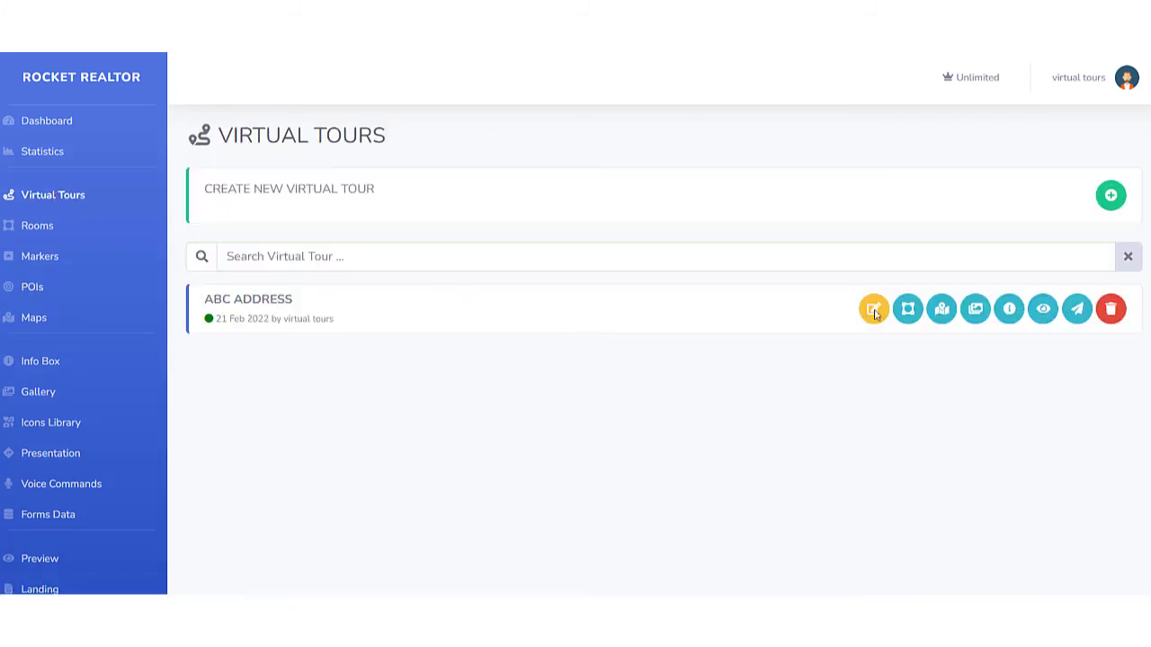
click(1042, 309)
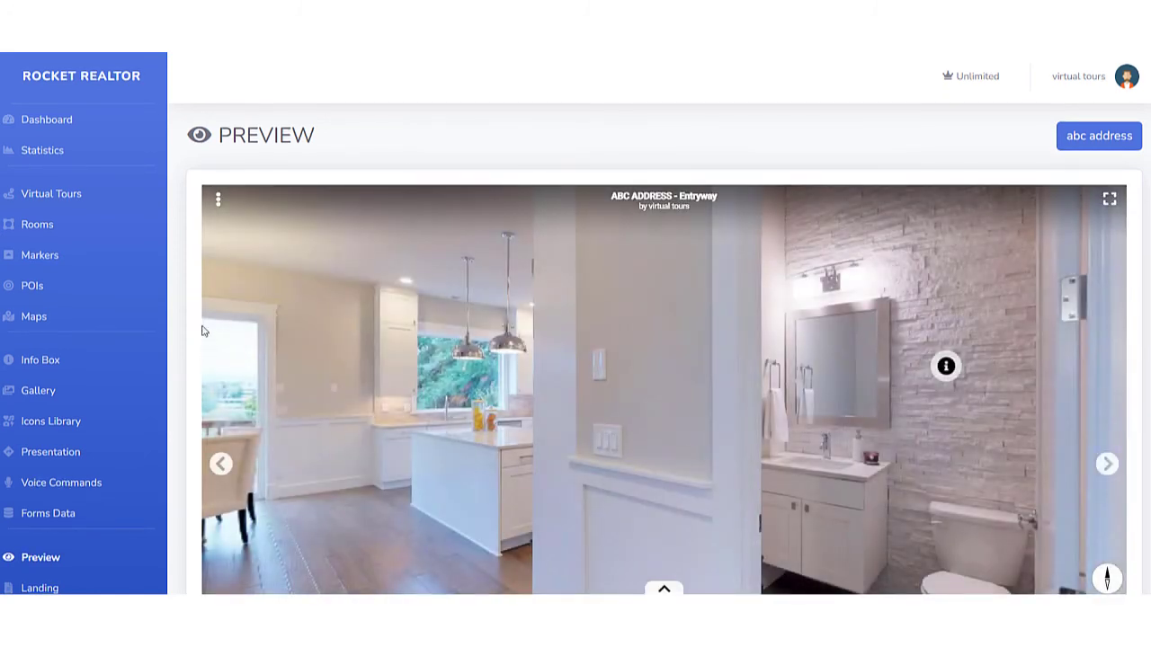
scroll(1130, 356, down, 2)
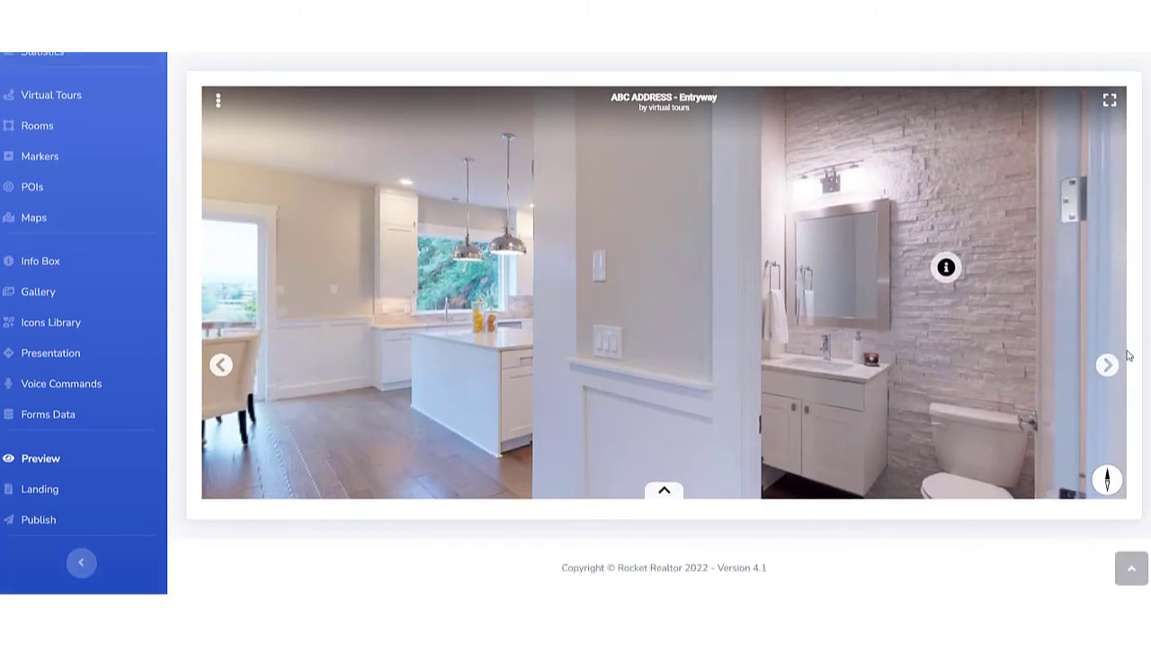
scroll(1071, 331, up, 2)
scroll(738, 566, down, 2)
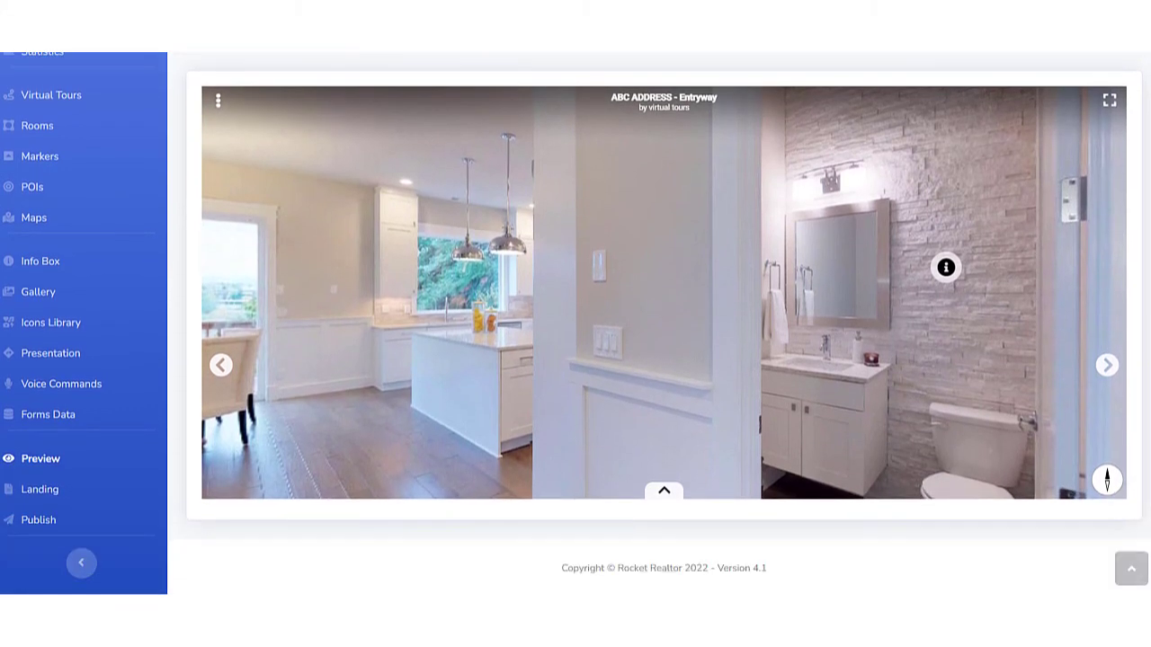
click(669, 493)
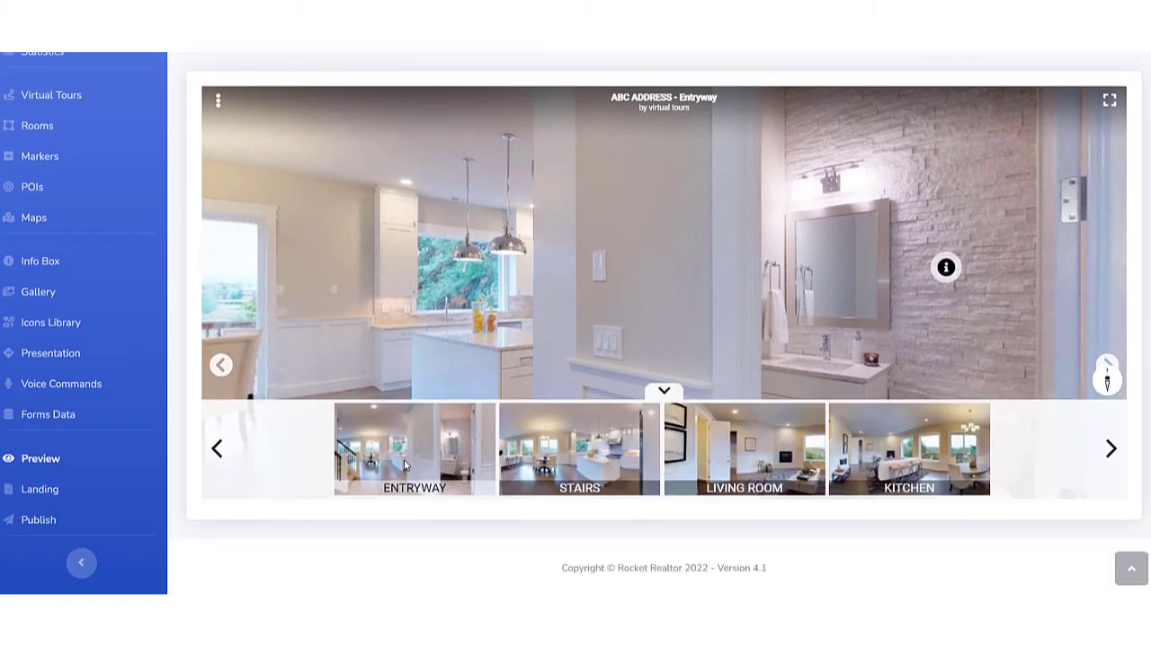
scroll(659, 320, up, 1)
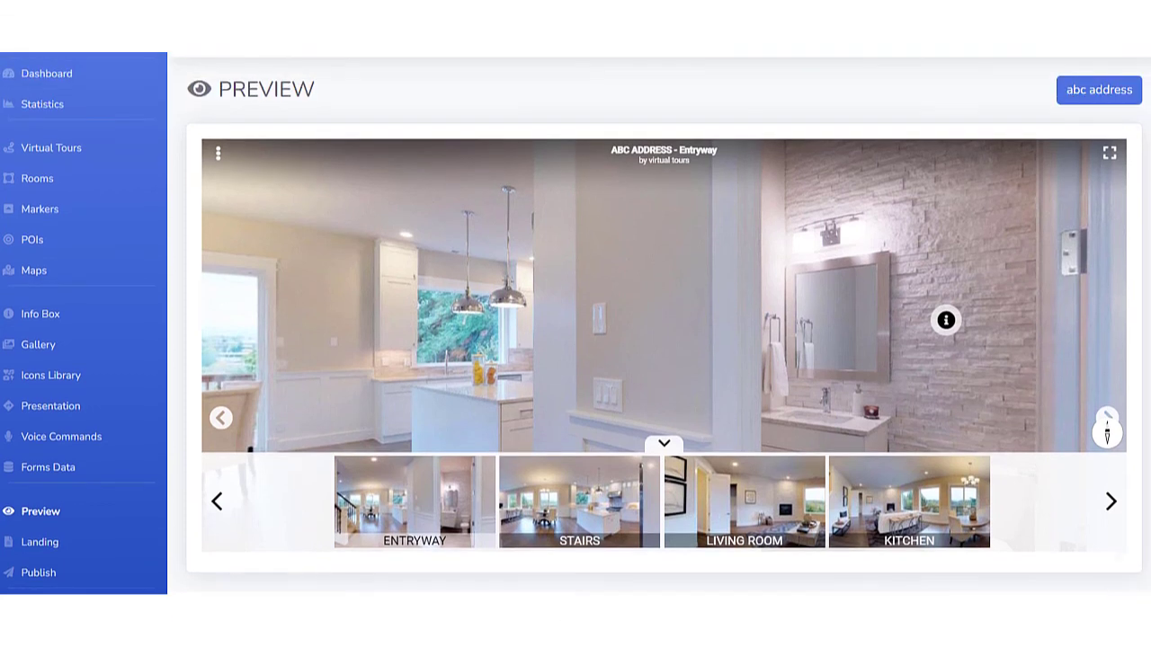
Try a live session from the tour preview, and leave it by reopening the "abc address" preview.
click(218, 154)
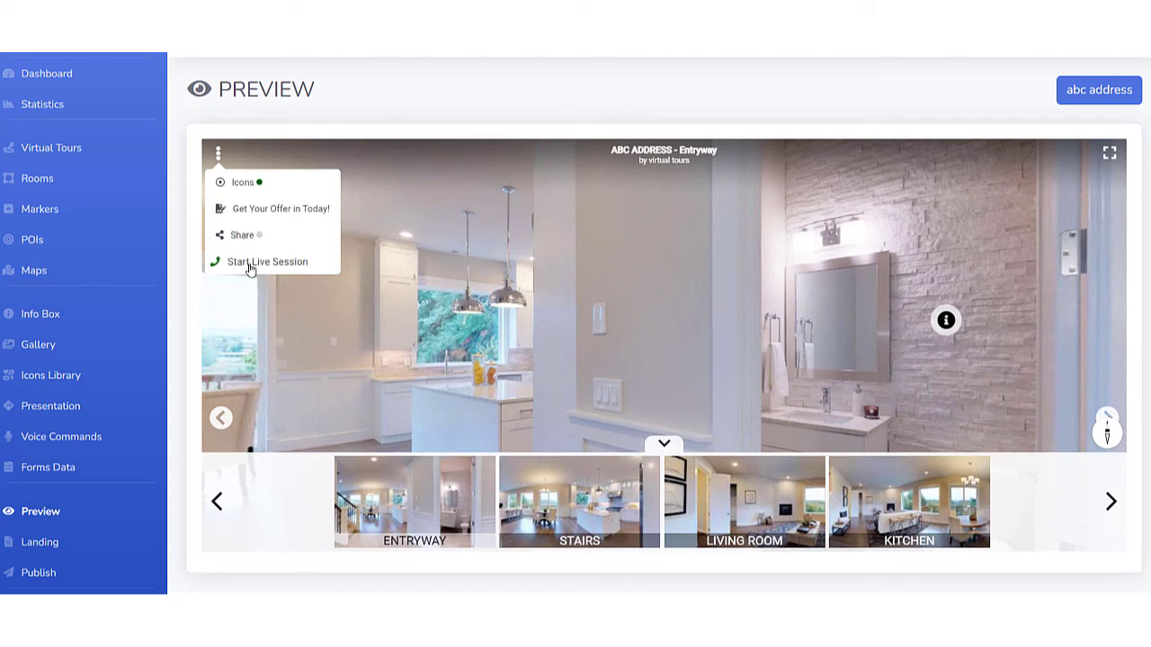
click(250, 261)
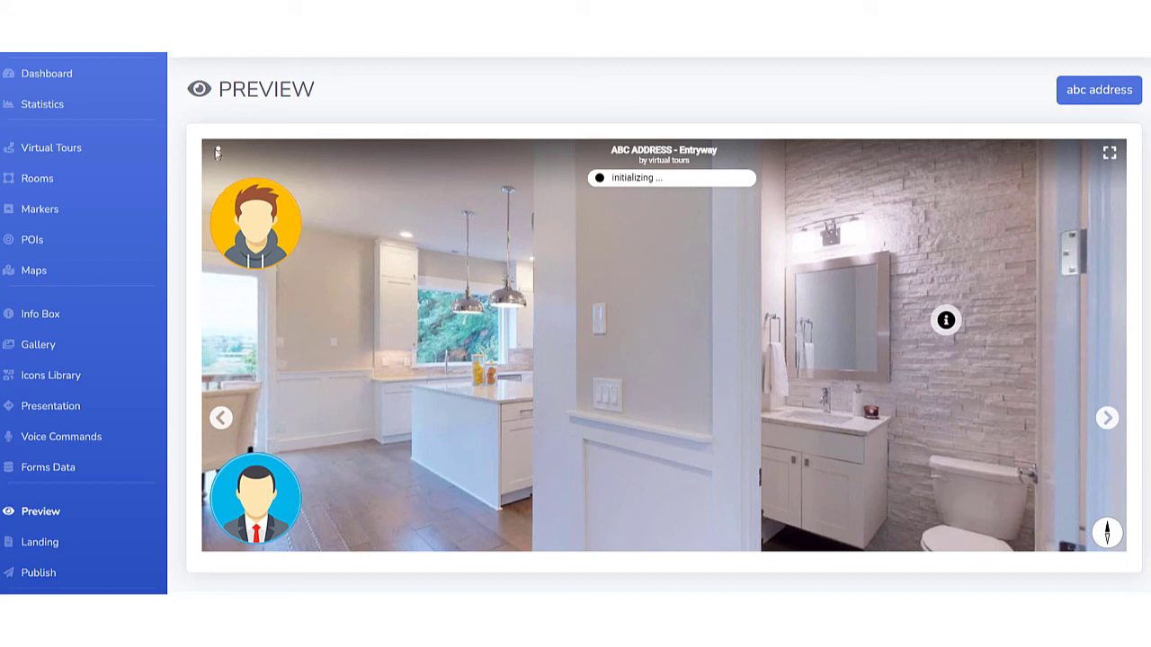
click(46, 147)
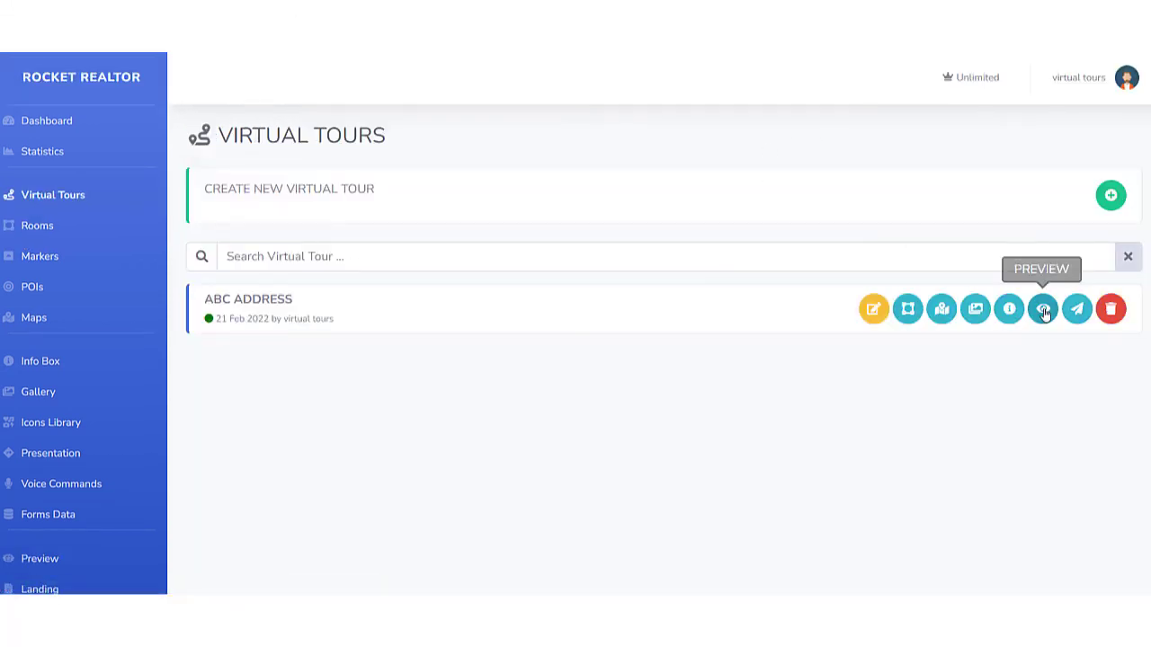
click(1043, 308)
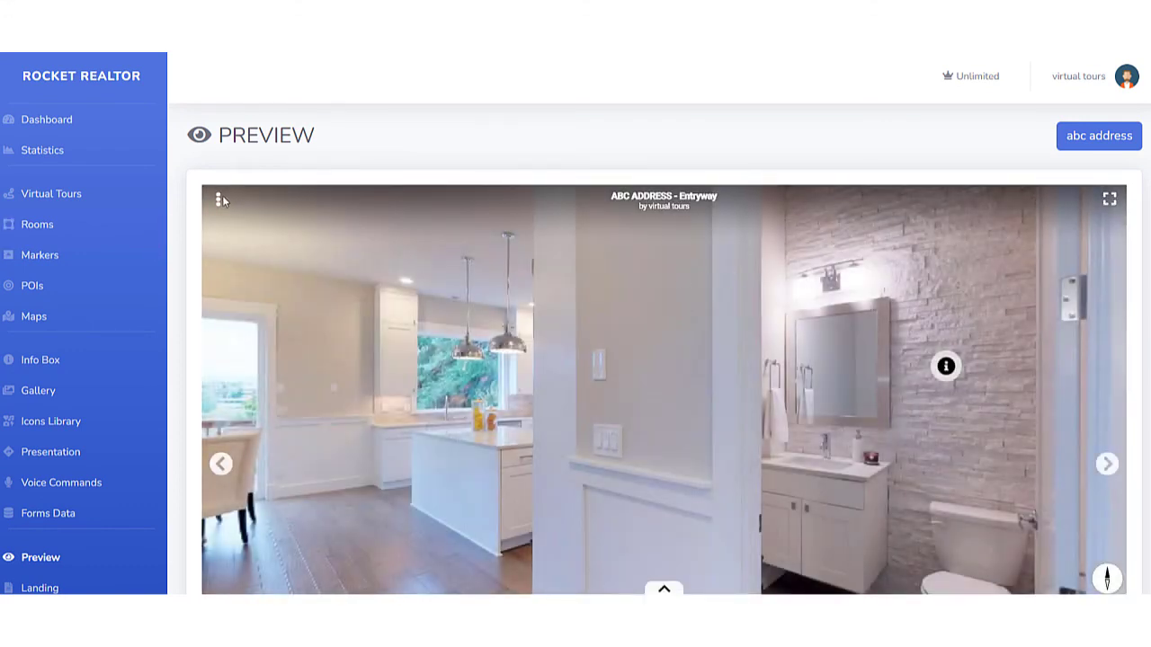
Look around the Entryway preview and open the front door and bathroom POIs to check their text, closing each one.
click(218, 199)
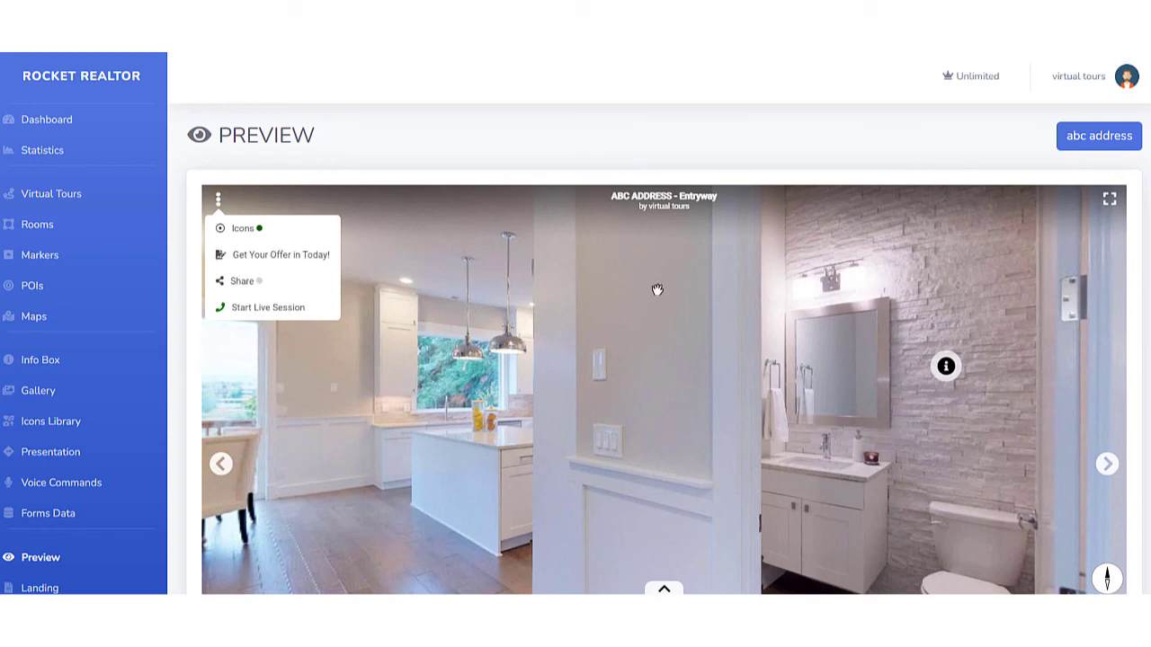
drag(895, 446, 551, 387)
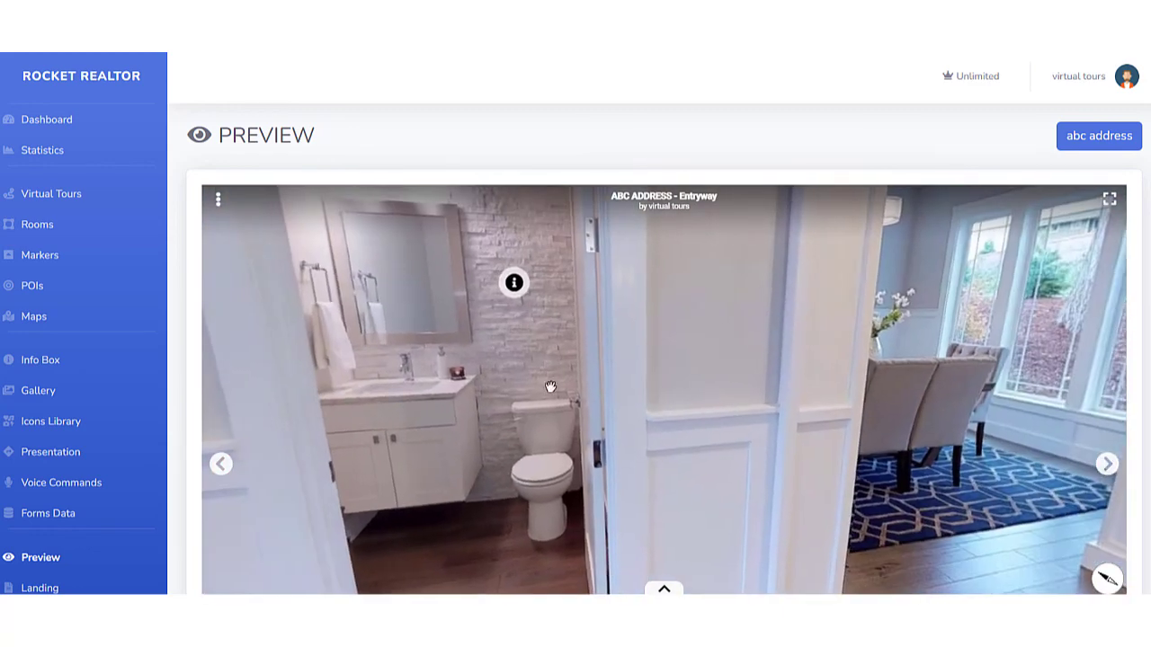
drag(747, 399, 609, 285)
drag(643, 344, 509, 458)
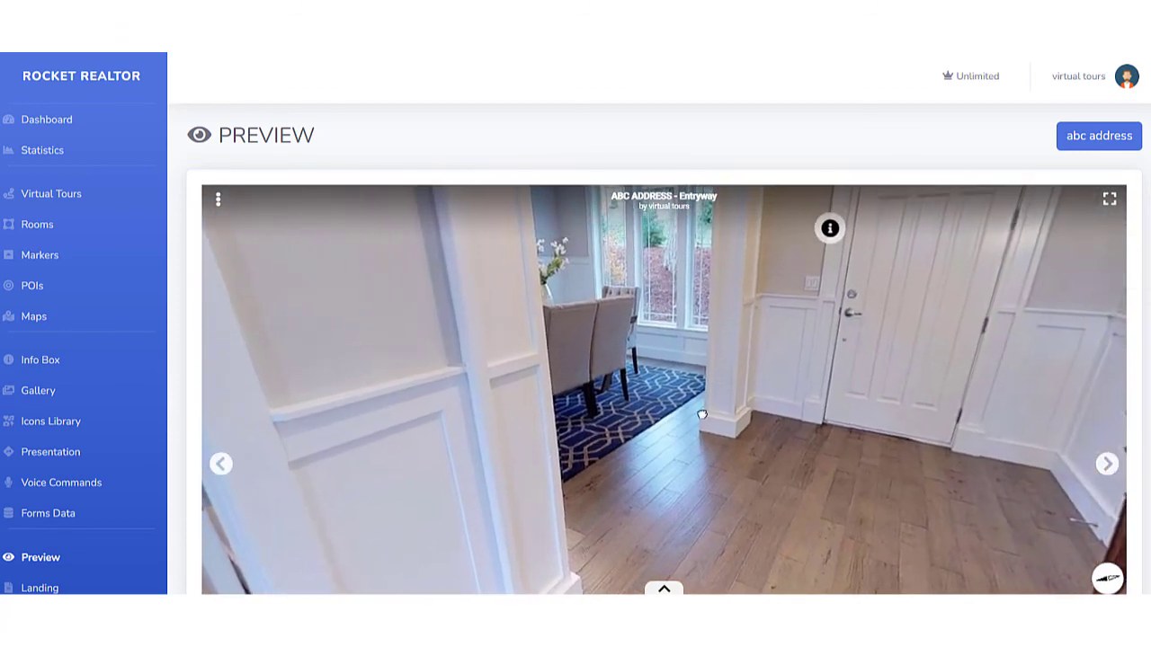
mouse_move(703, 415)
mouse_down()
mouse_move(642, 444)
mouse_move(723, 441)
mouse_move(685, 441)
mouse_up()
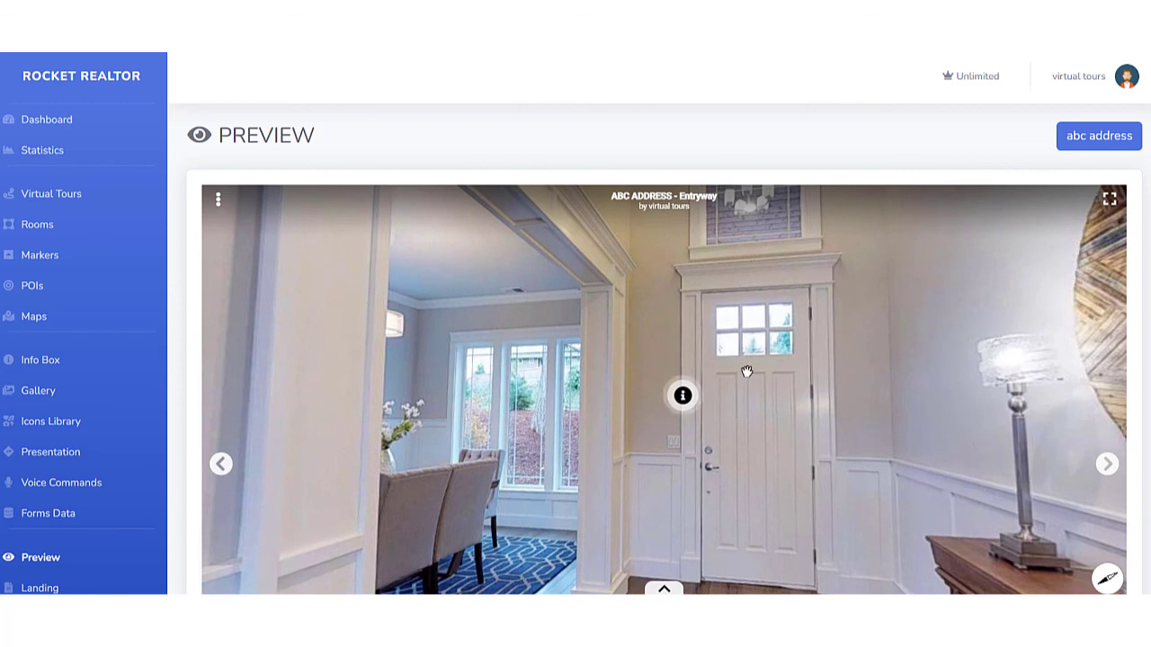
click(681, 398)
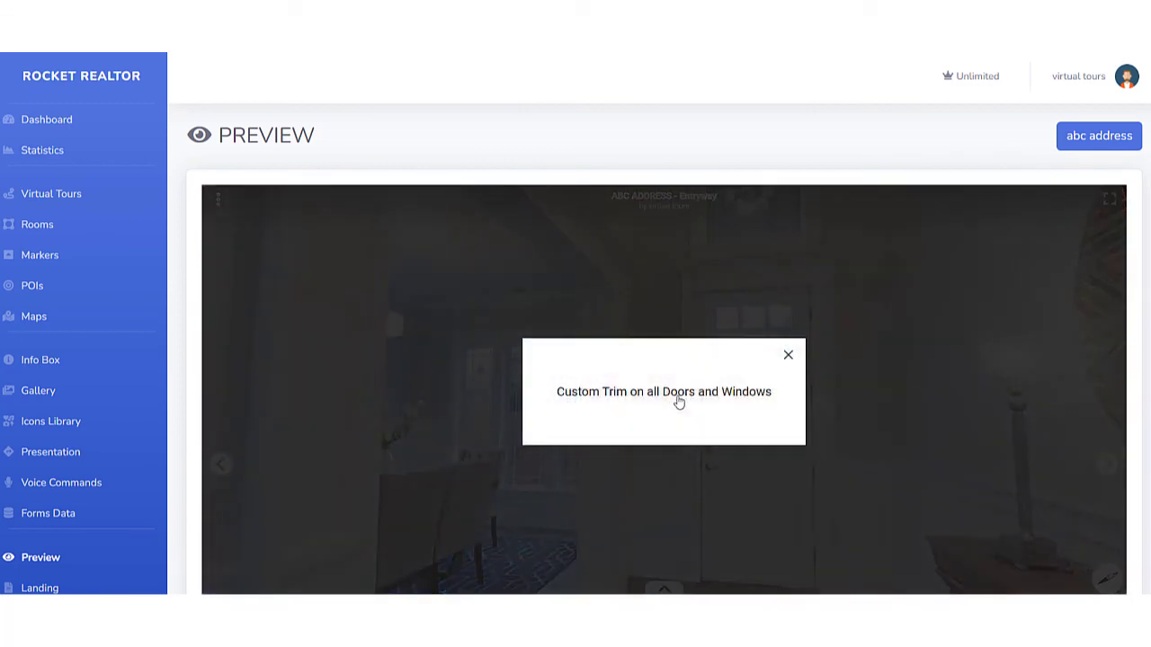
click(788, 357)
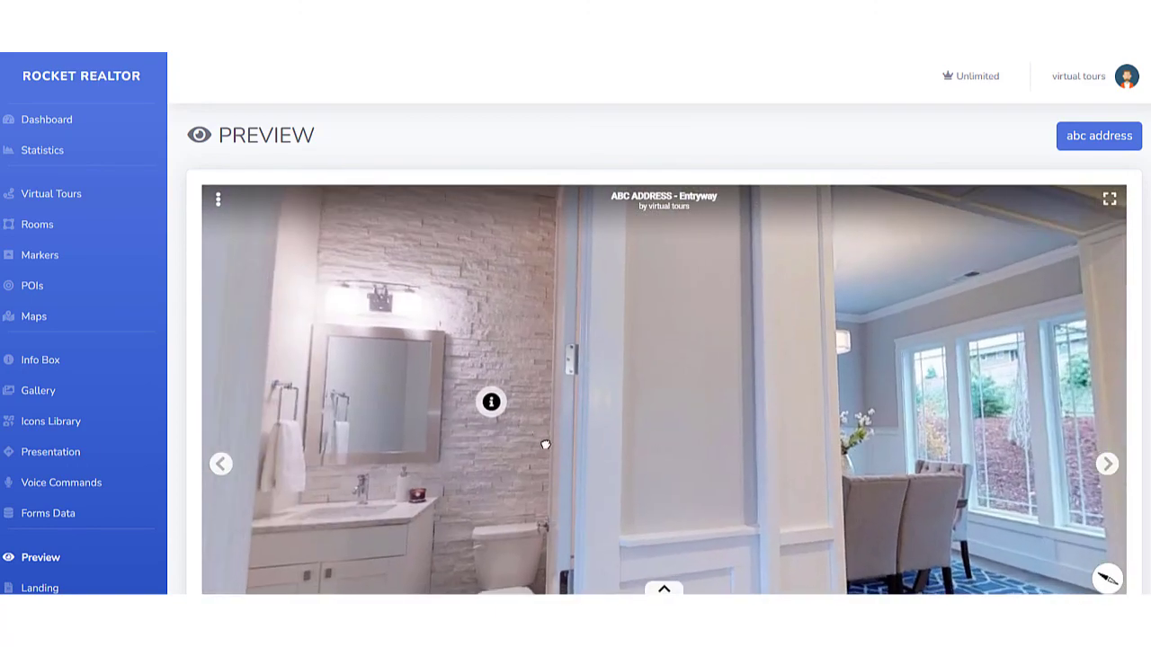
click(510, 410)
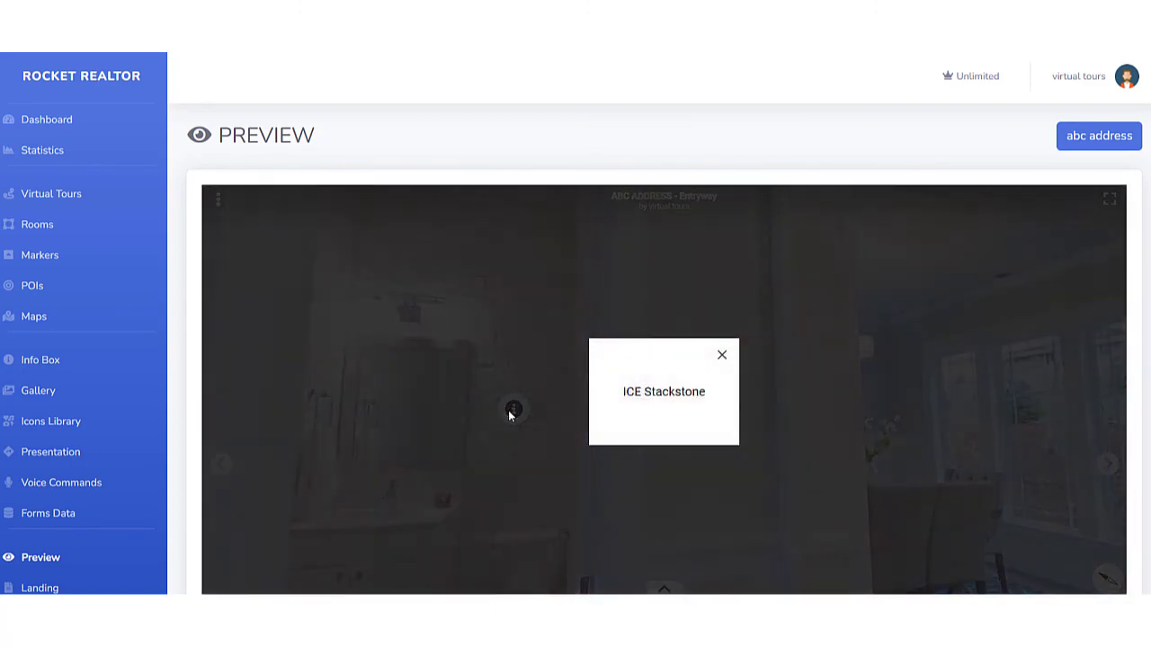
click(722, 356)
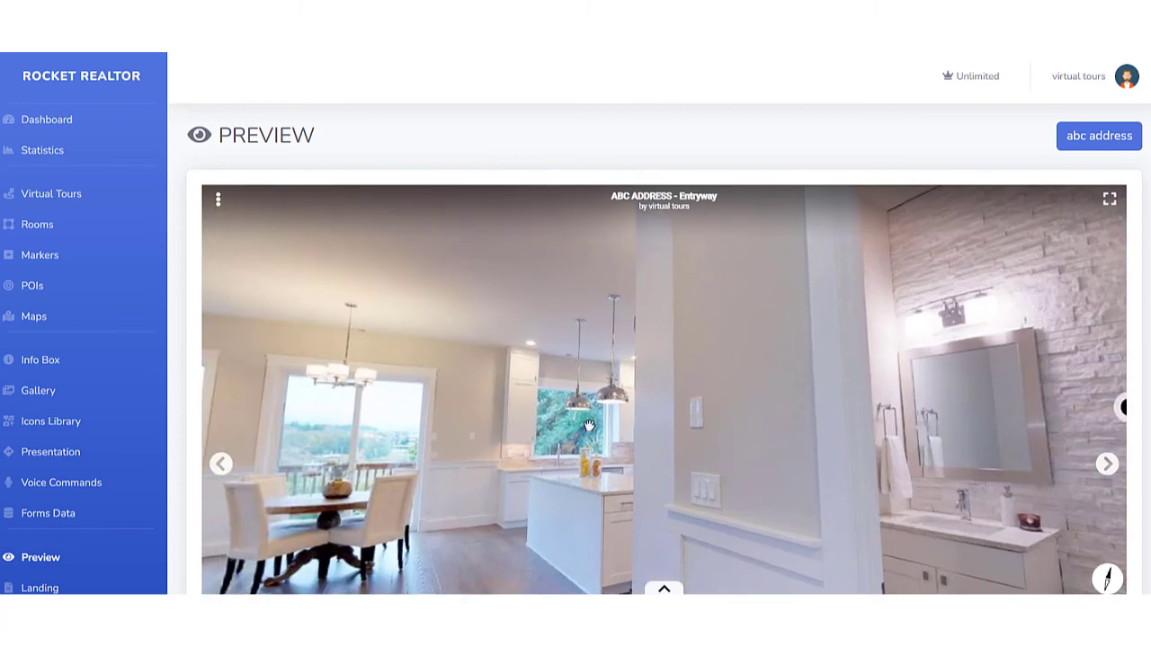
Open the floor POI in the Entryway preview to check its text, close it, and look down at the floor.
click(528, 432)
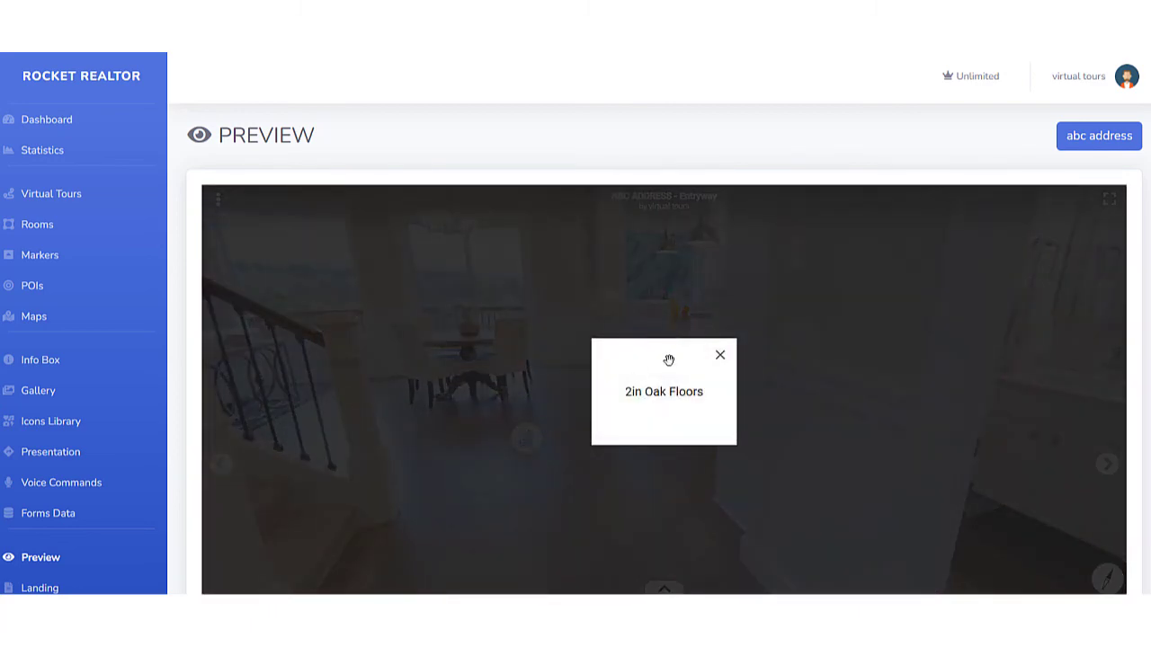
click(721, 357)
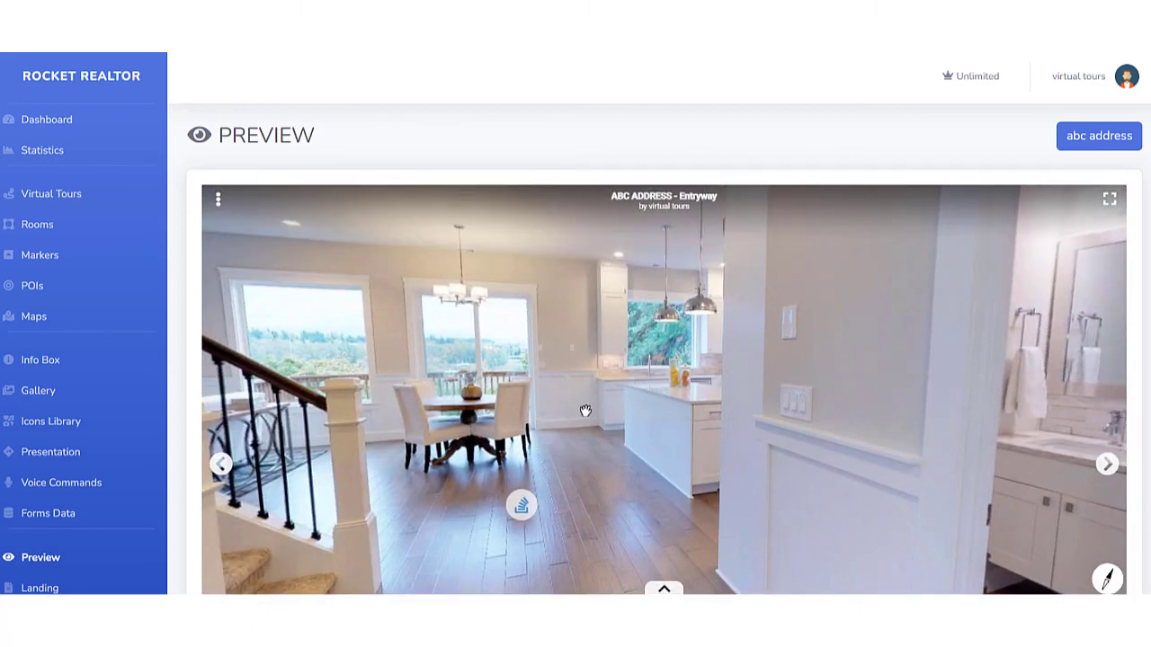
drag(652, 389, 551, 270)
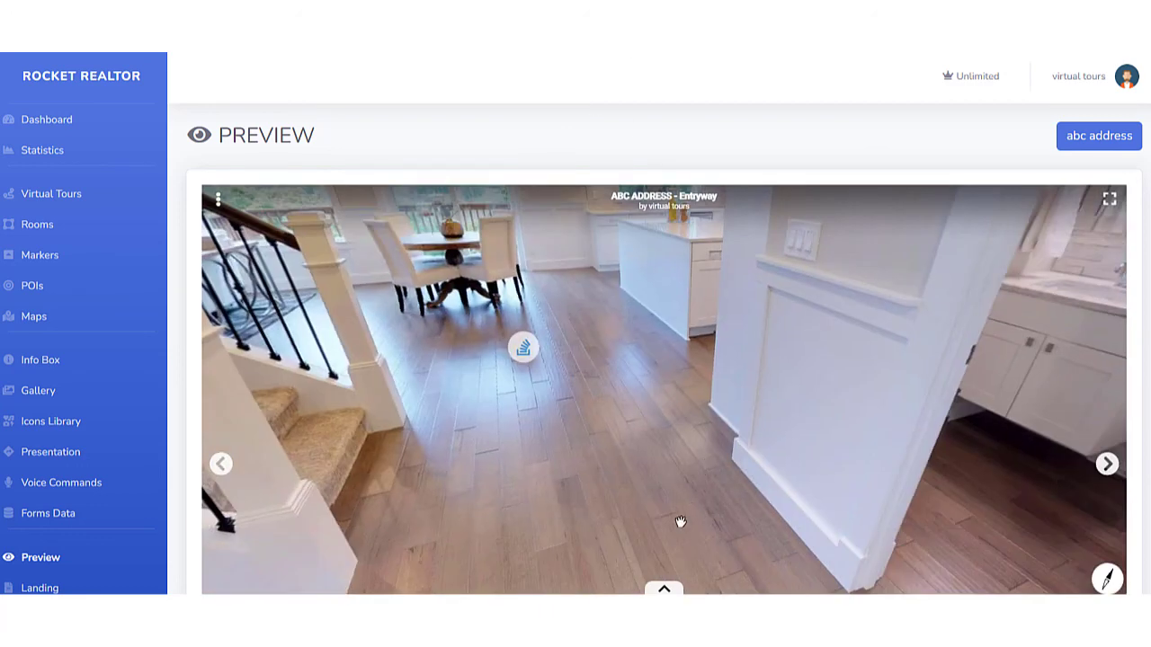
Switch the preview to the Stairs room and open its info POI to check the offer form, closing it without submitting.
click(664, 589)
click(516, 560)
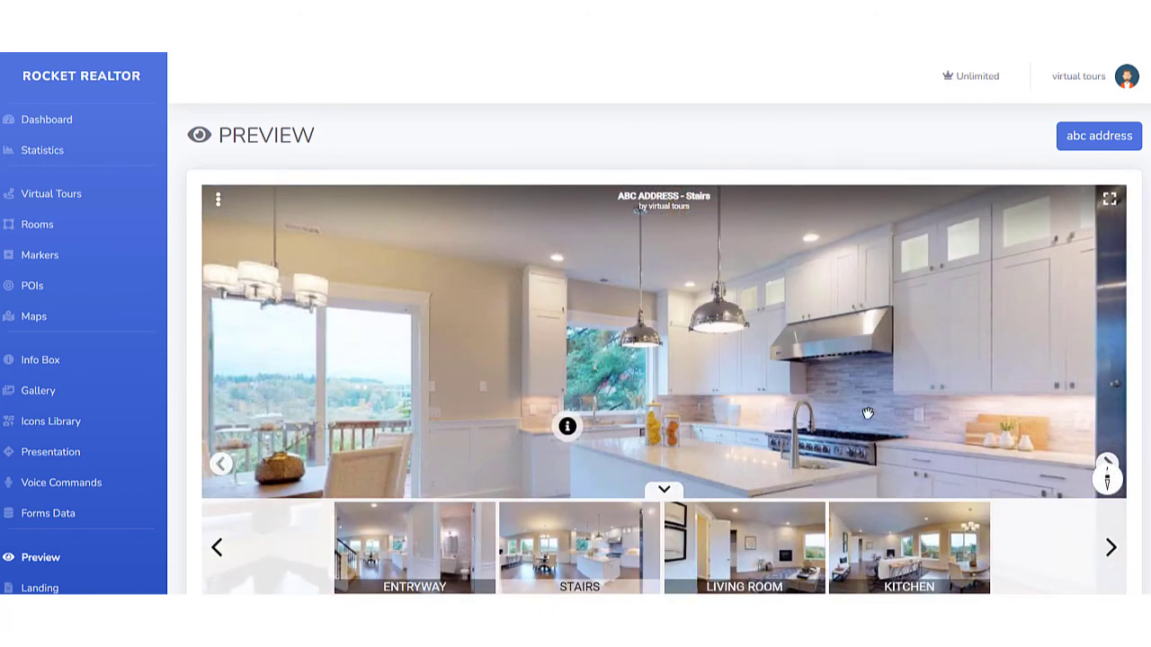
click(665, 489)
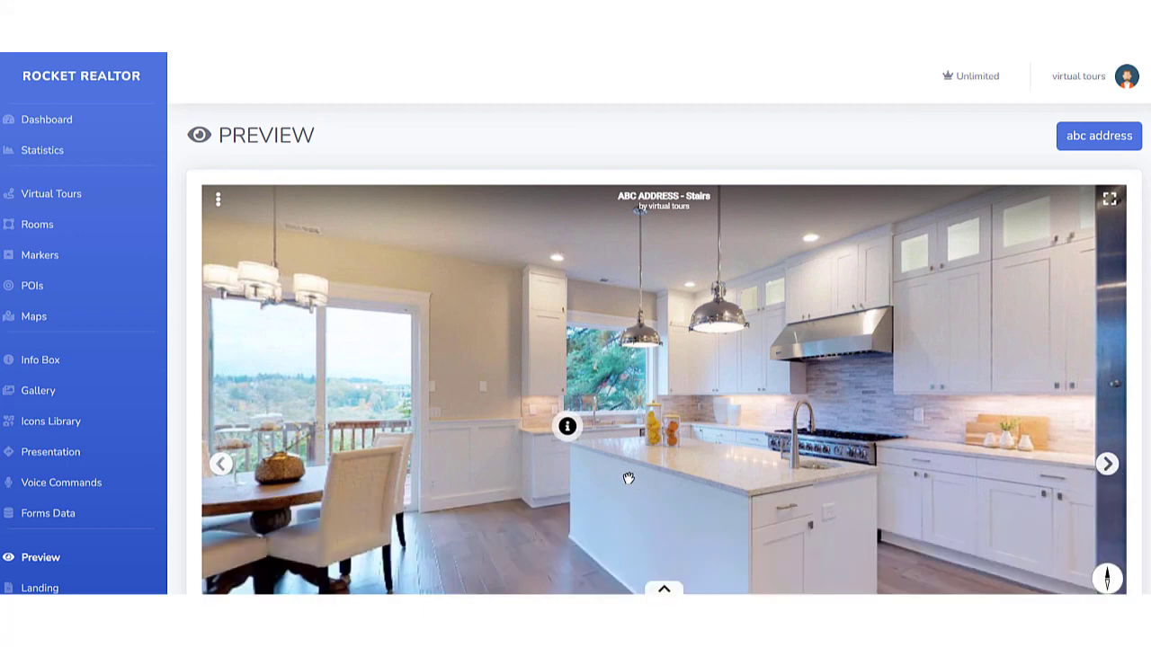
click(568, 428)
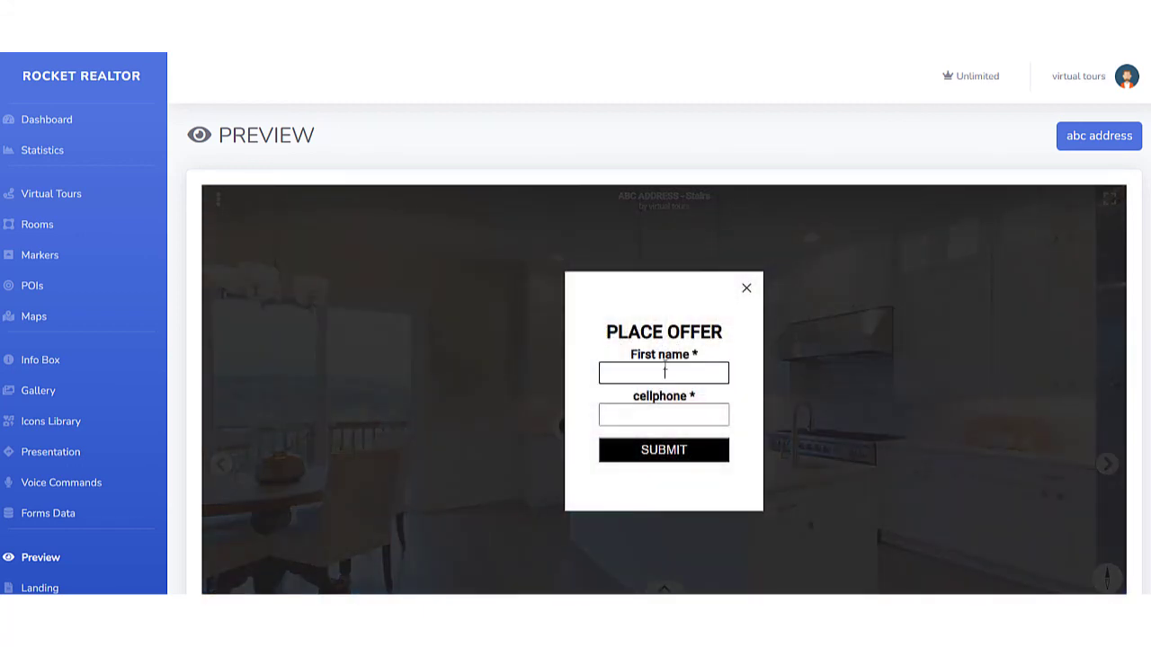
click(746, 290)
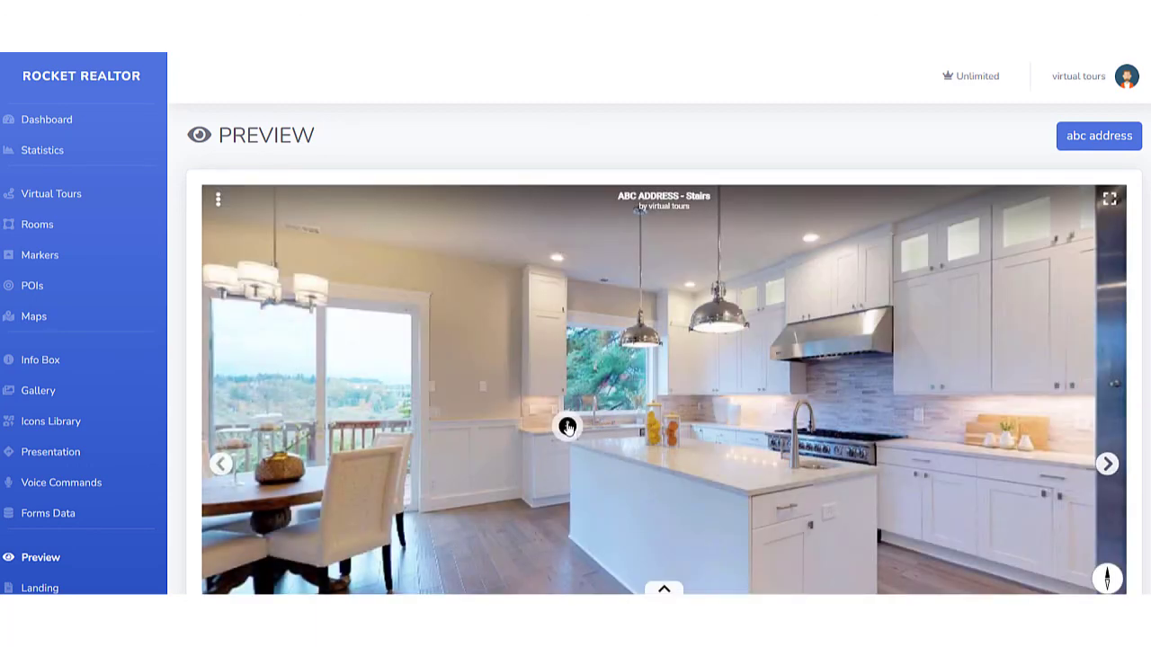
click(568, 428)
click(747, 290)
Open the publish settings of the "abc address" virtual tour and look at the password protection field, leaving it empty.
click(47, 195)
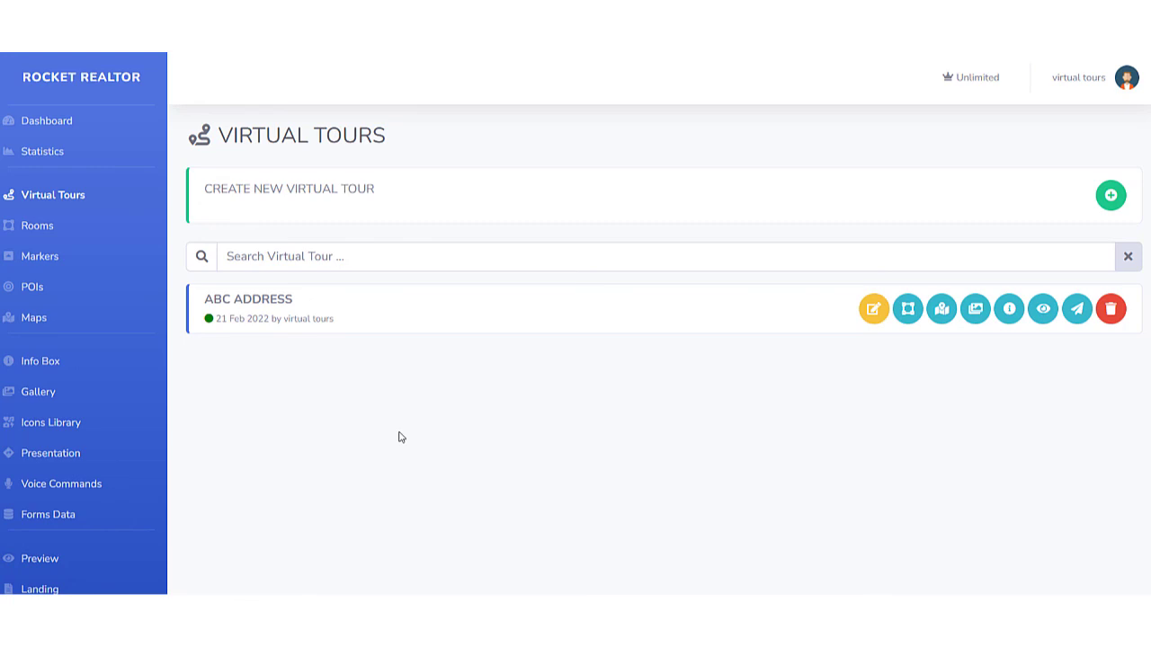
click(1076, 308)
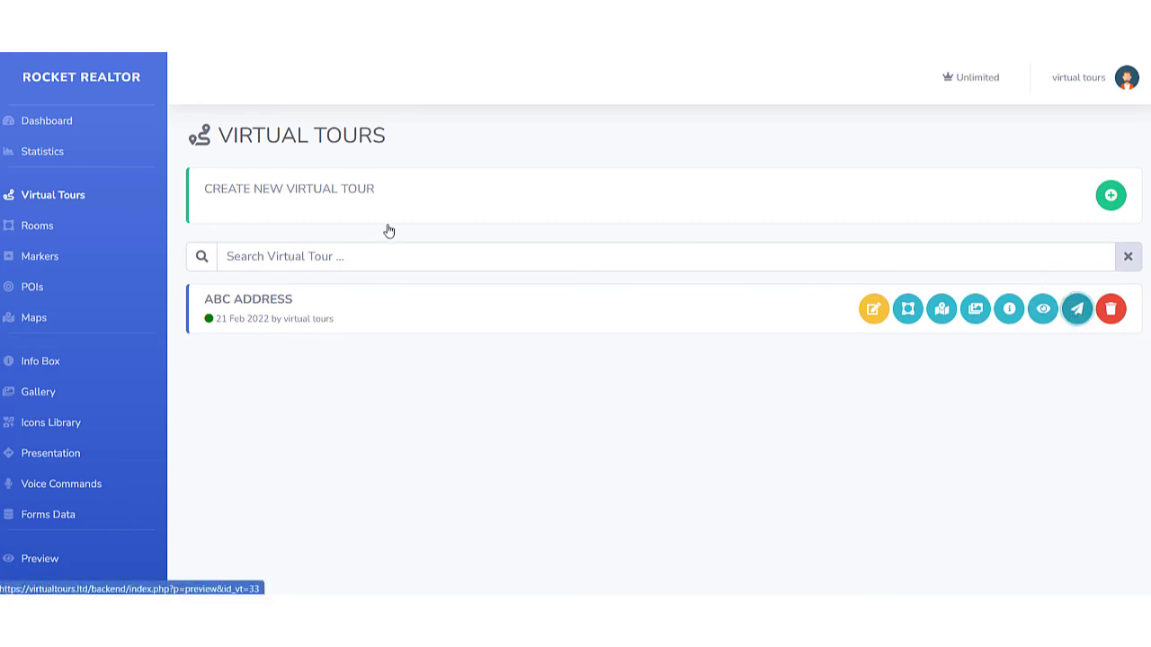
click(248, 272)
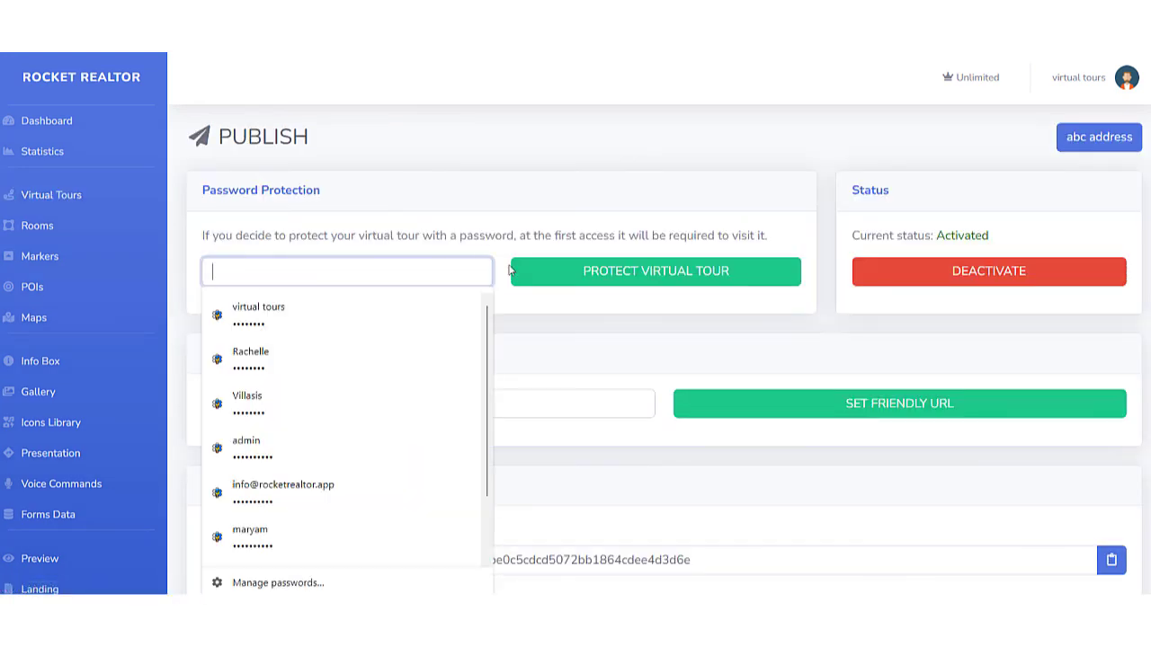
click(477, 227)
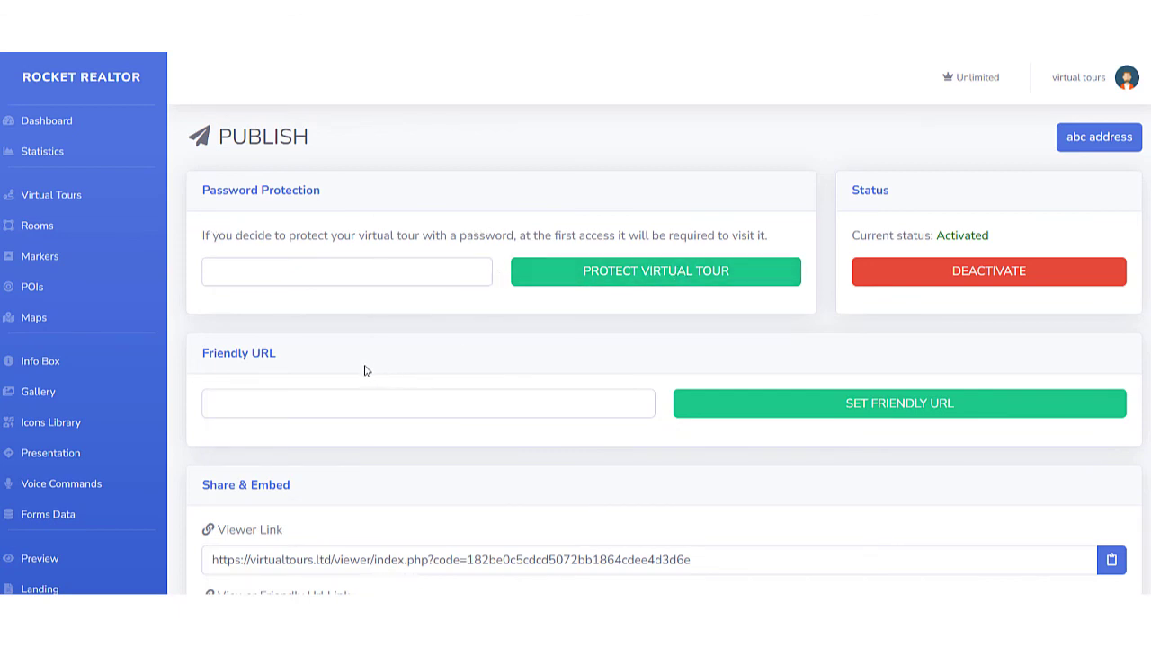
Set the tour's friendly URL to "abcaddress".
scroll(364, 370, down, 1)
click(295, 337)
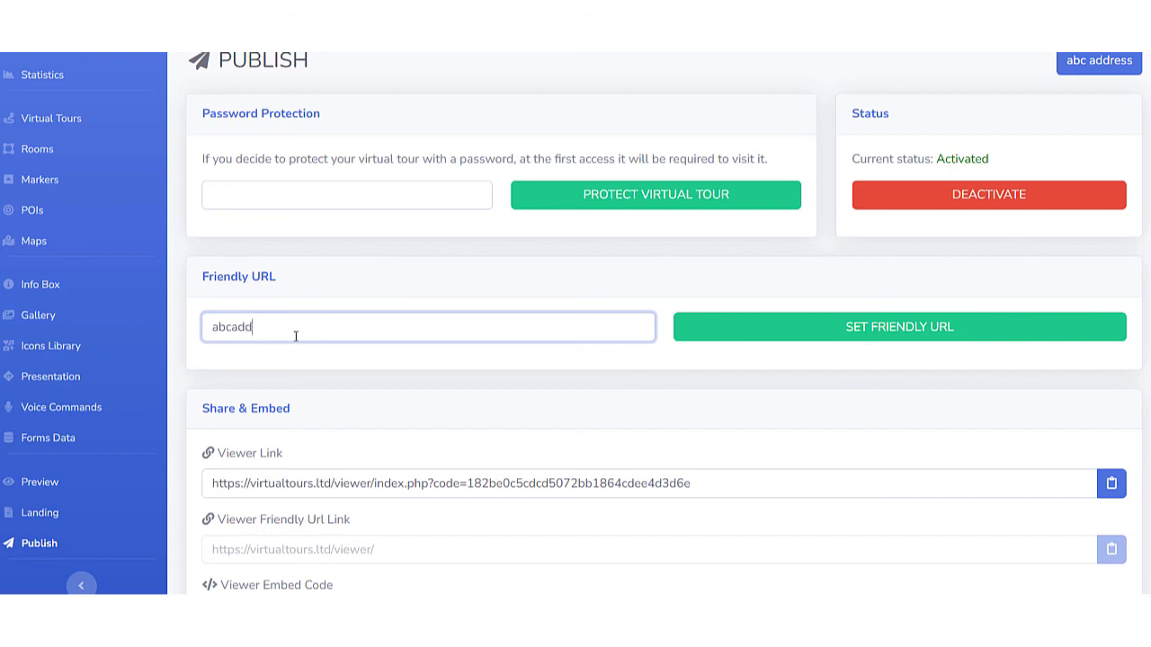
click(295, 336)
scroll(406, 424, down, 1)
click(250, 475)
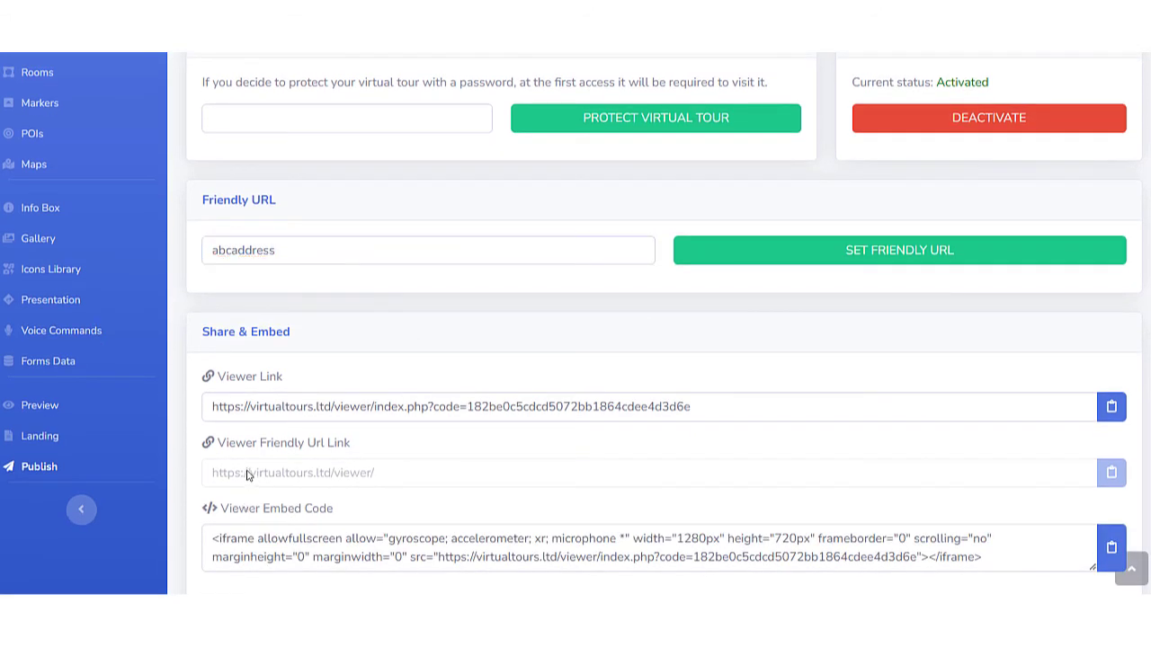
click(809, 255)
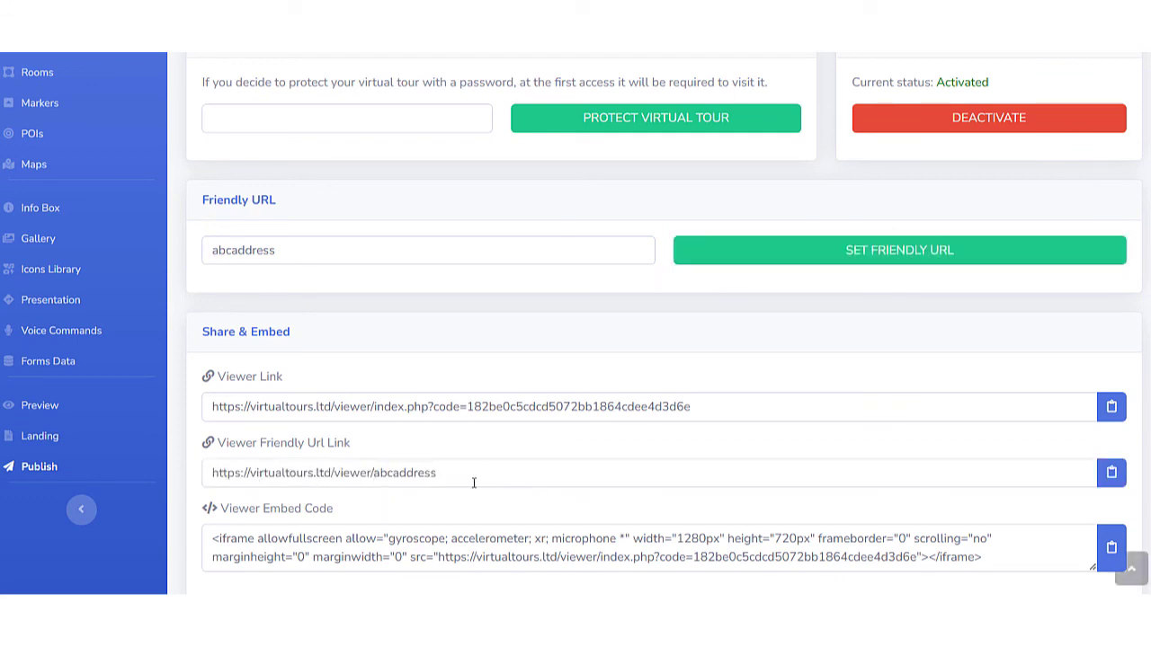
Compare the ending of the viewer's friendly link with the friendly URL name that was entered.
drag(443, 474, 376, 474)
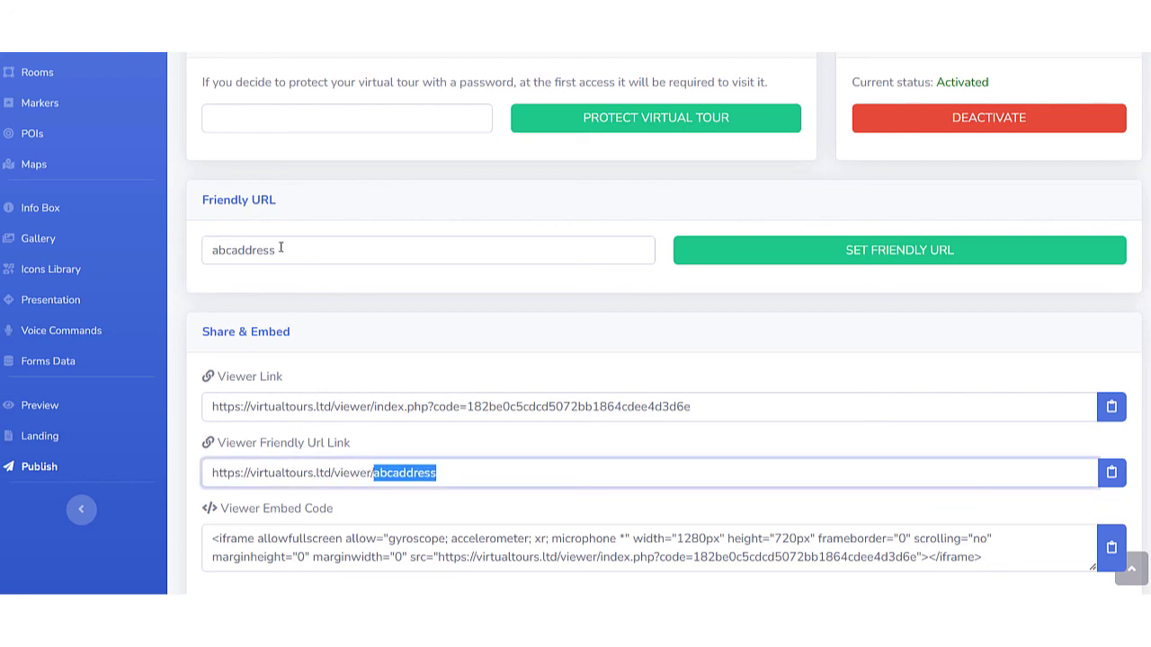
drag(283, 250, 212, 250)
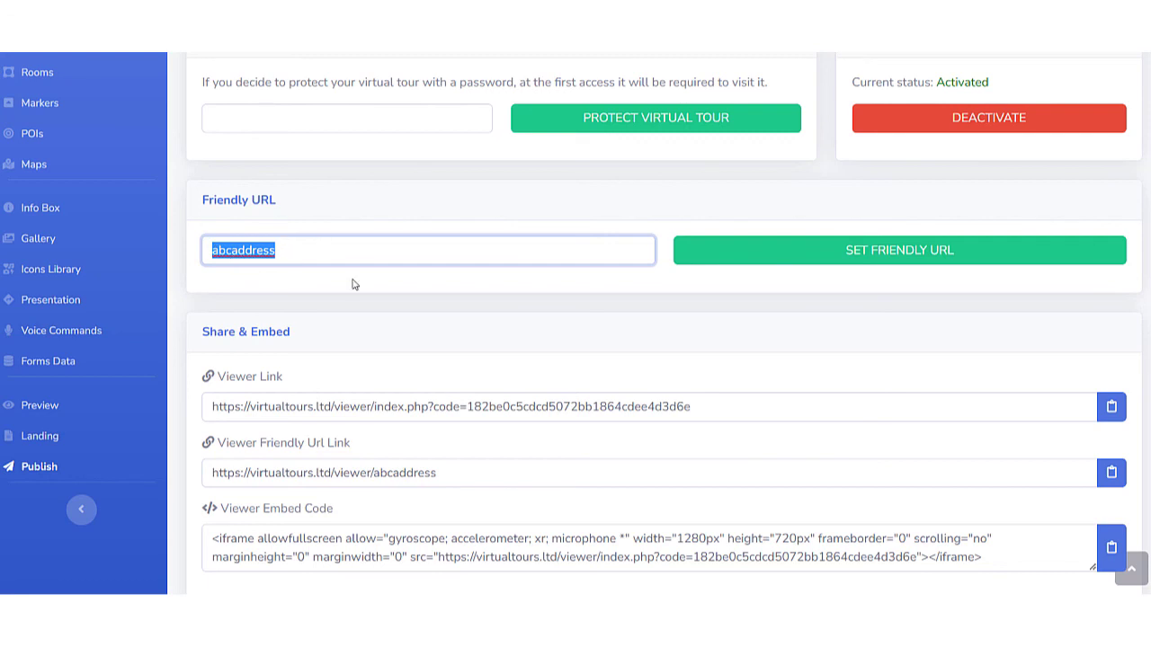
click(382, 379)
Copy the landing page's friendly URL link from the sharing links.
scroll(380, 373, down, 3)
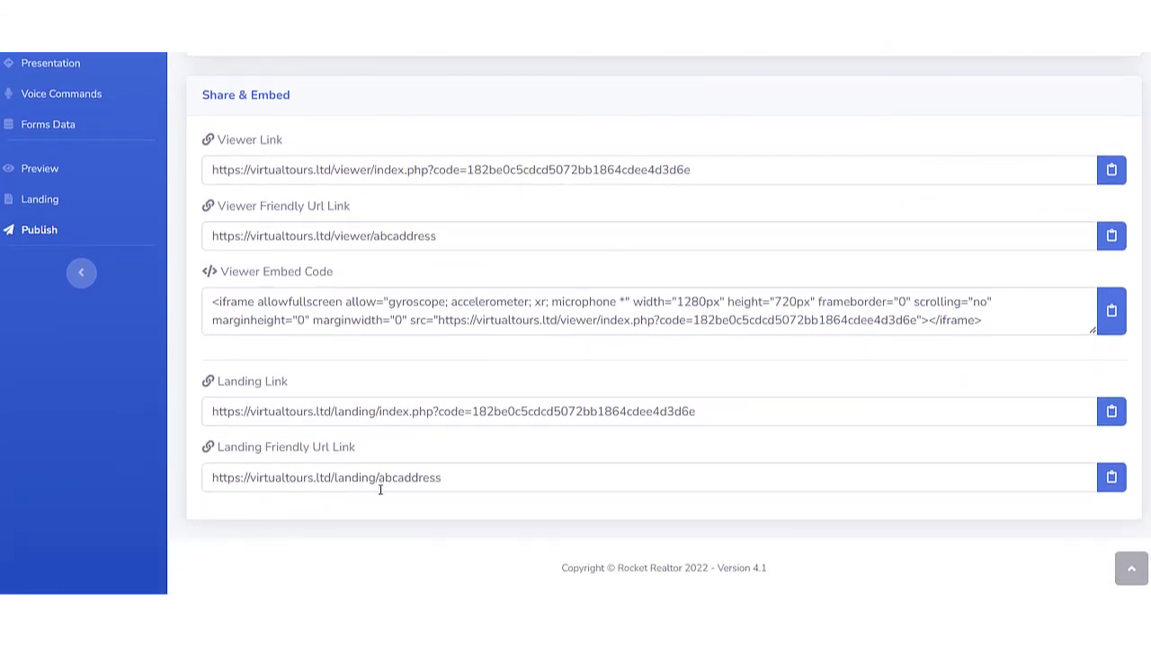
drag(453, 483, 178, 484)
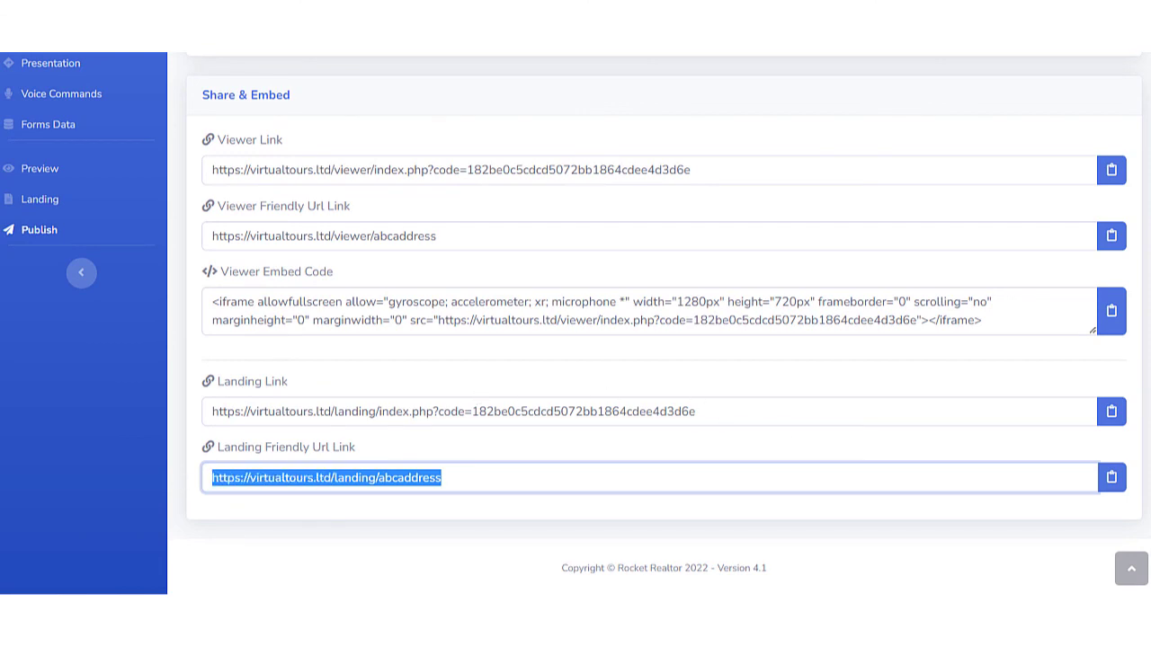
click(1106, 478)
Look over the tour's landing page in its editor, and open the data collected from the tour's forms.
scroll(294, 412, up, 1)
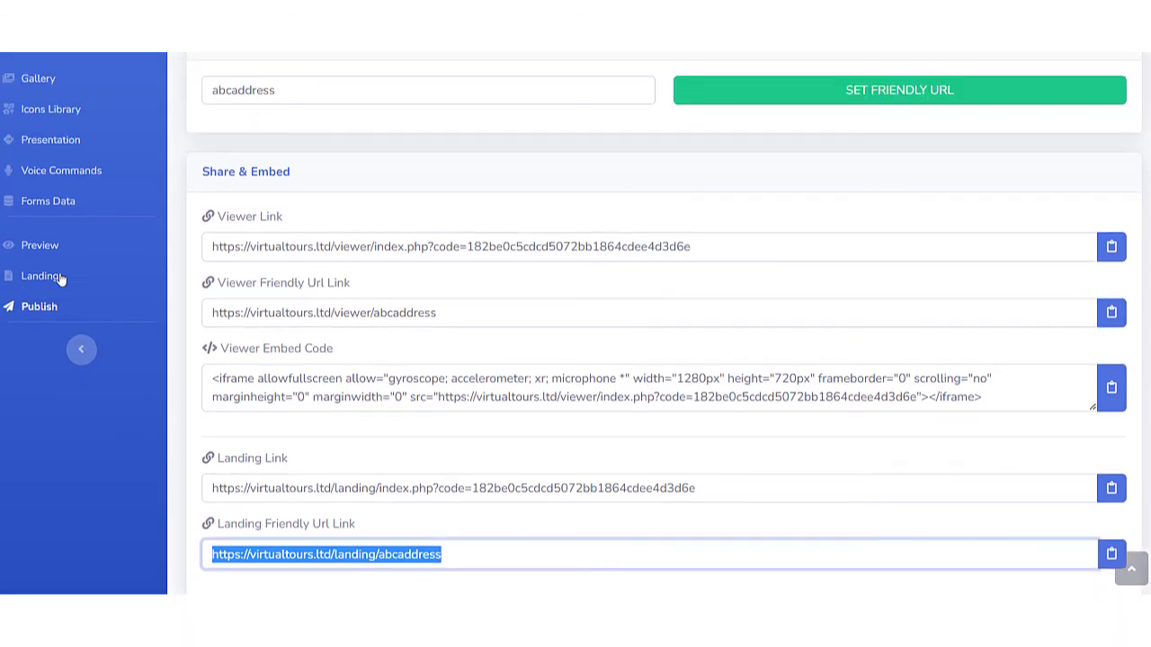
click(41, 278)
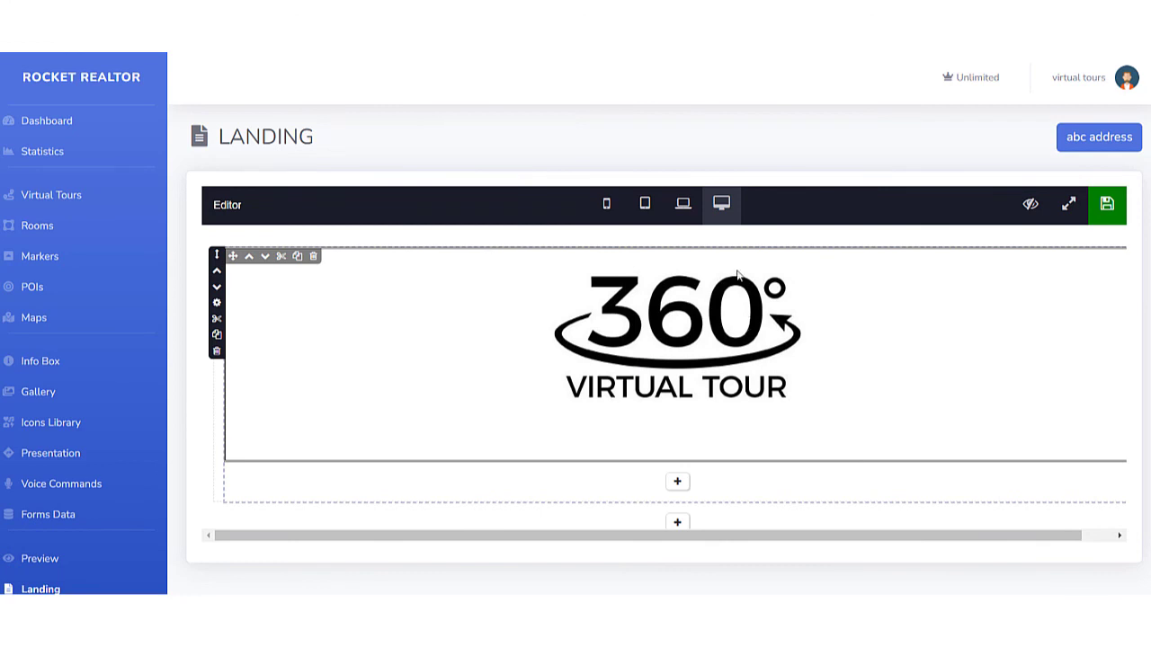
scroll(454, 288, down, 3)
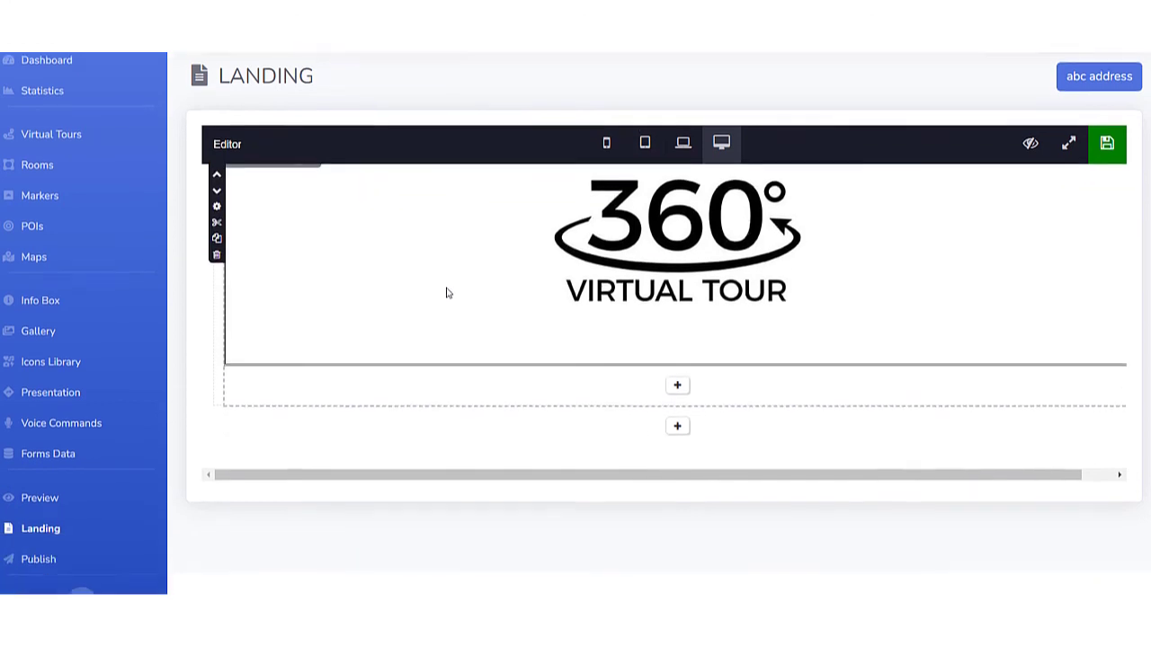
scroll(447, 293, down, 1)
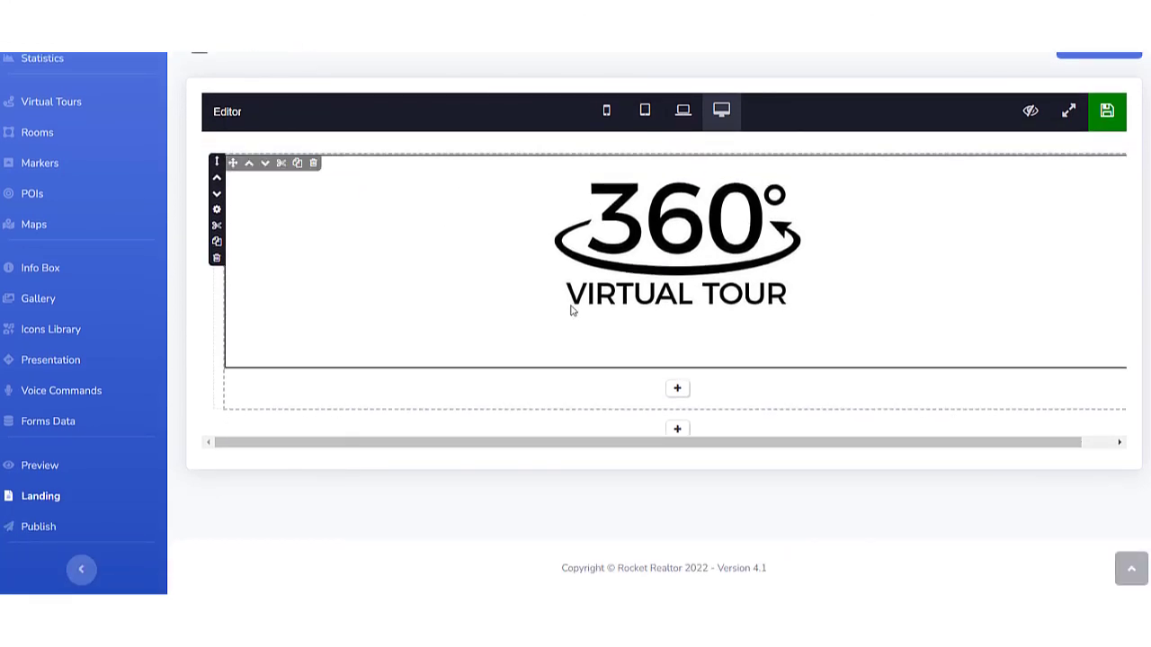
click(39, 423)
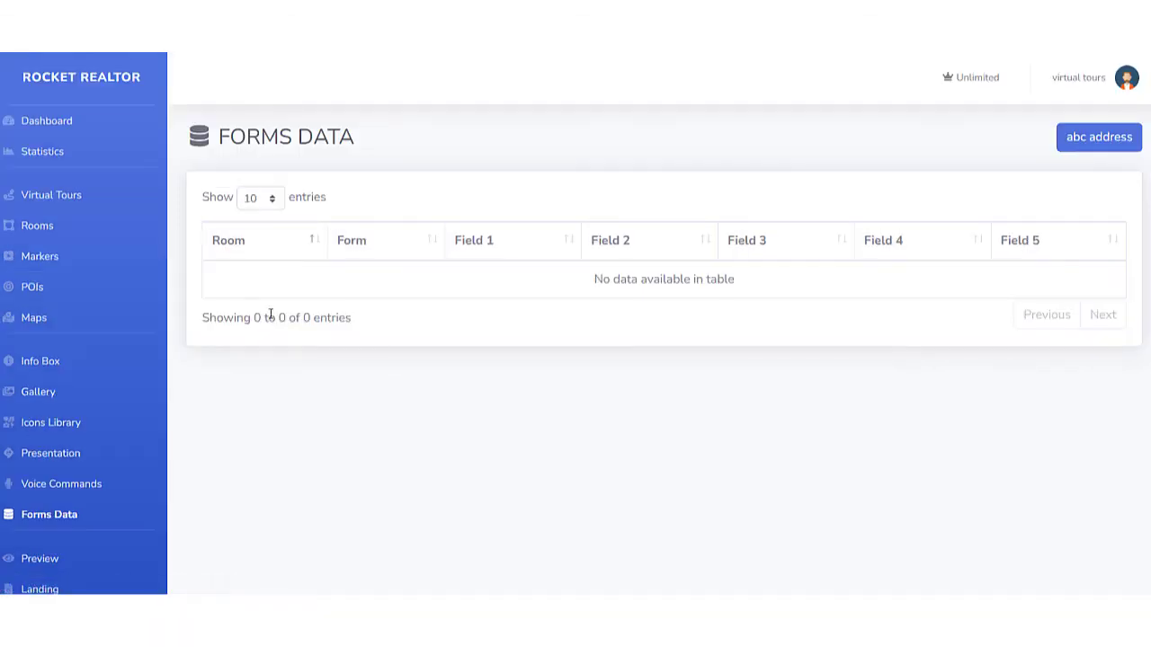